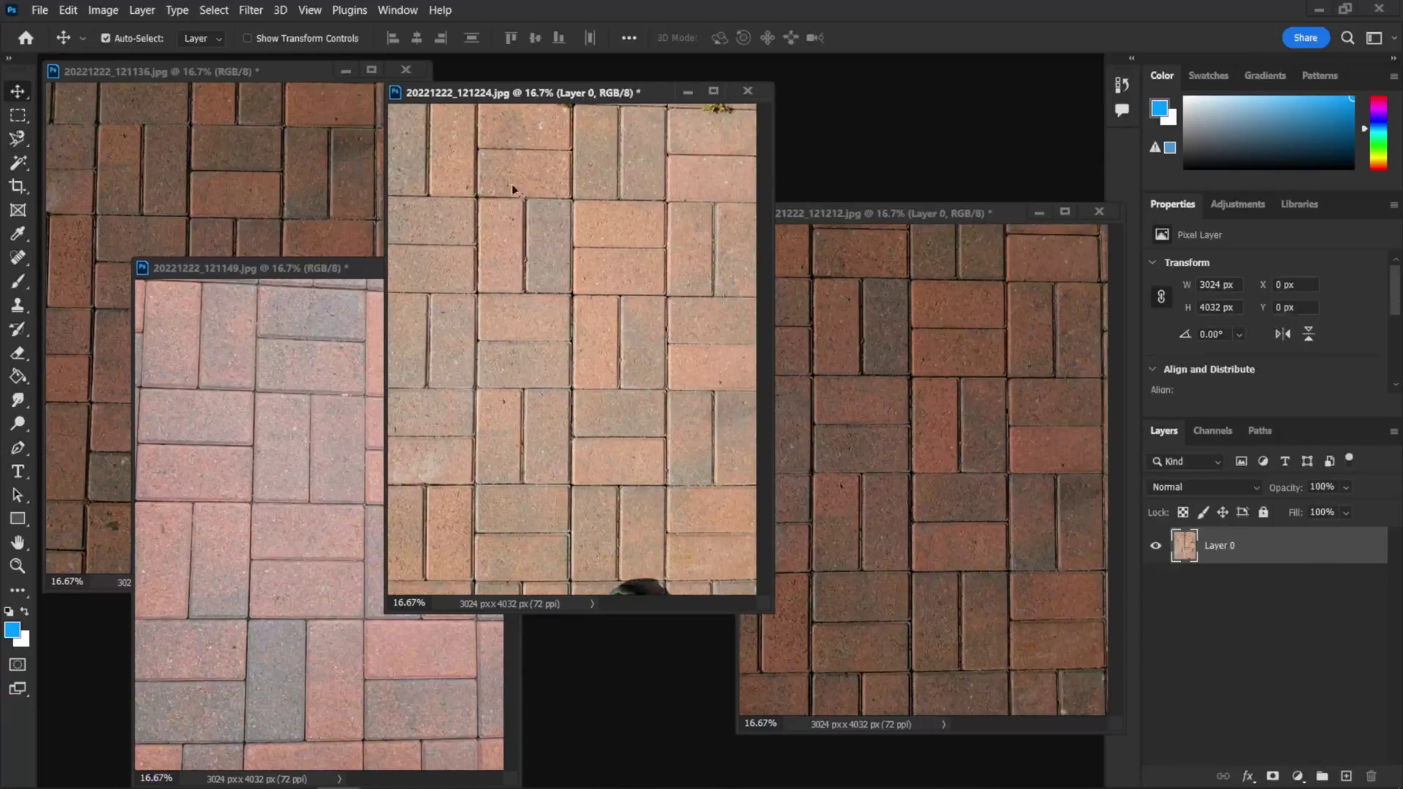
# - Reduce the light brick photo's canvas height to 3024 pixels and reposition the brick layer vertically within the square canvas
pyautogui.click(103, 10)
pyautogui.click(132, 152)
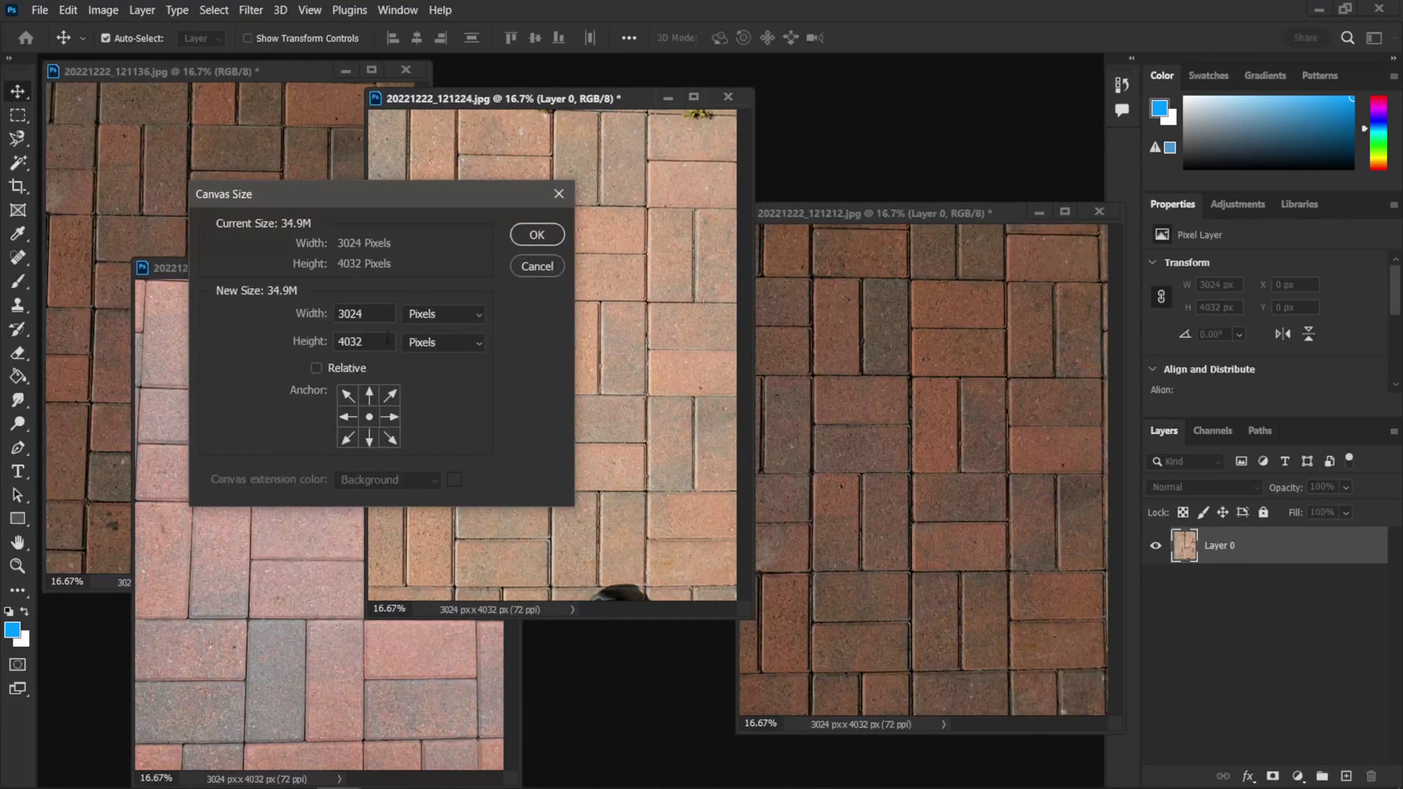
pyautogui.press('Tab')
pyautogui.write('3024')
pyautogui.press('Return')
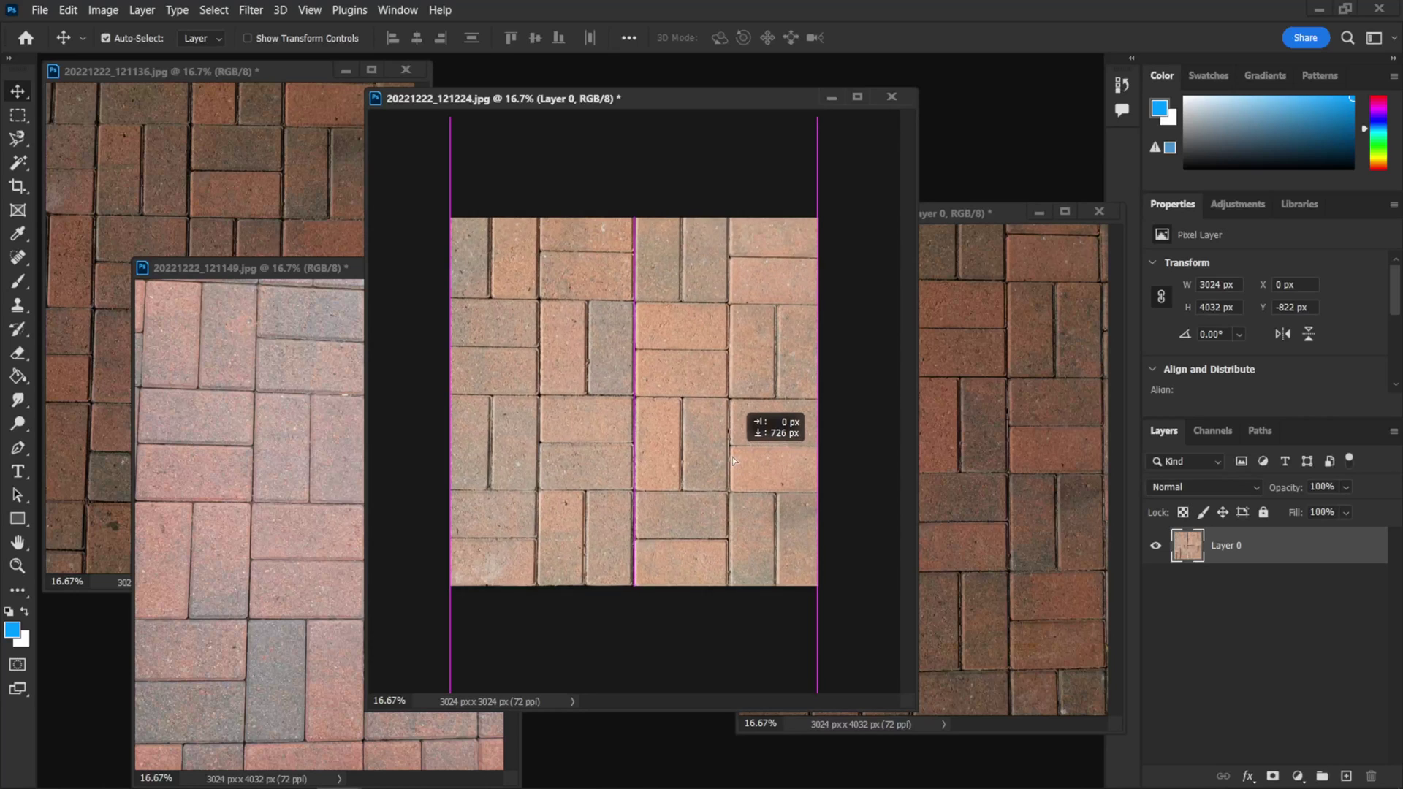
pyautogui.moveTo(734, 460); pyautogui.dragTo(720, 411)
# - Add a Curves adjustment layer above the brick photo and enlarge the area showing its curve settings
pyautogui.click(1276, 545)
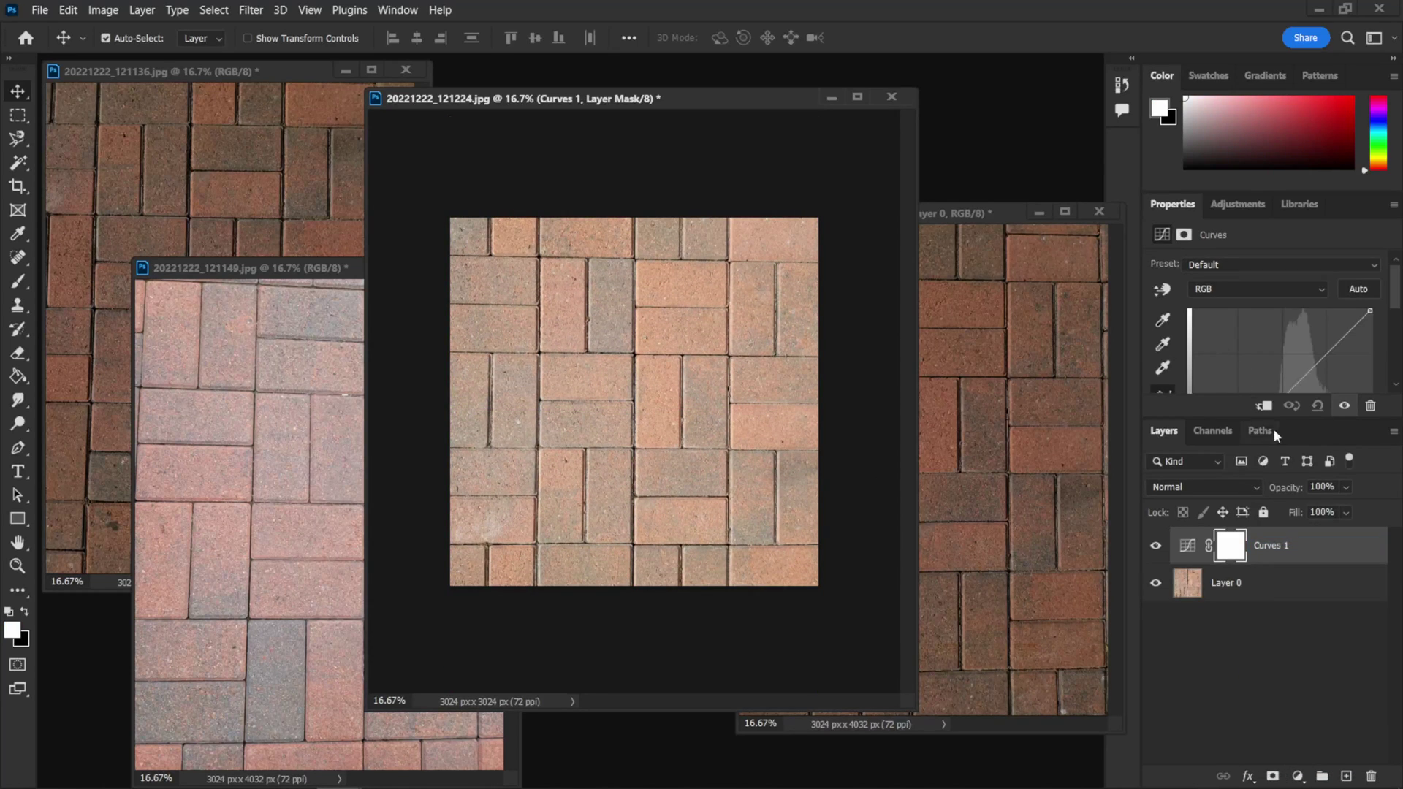
pyautogui.moveTo(1252, 429); pyautogui.dragTo(1252, 453)
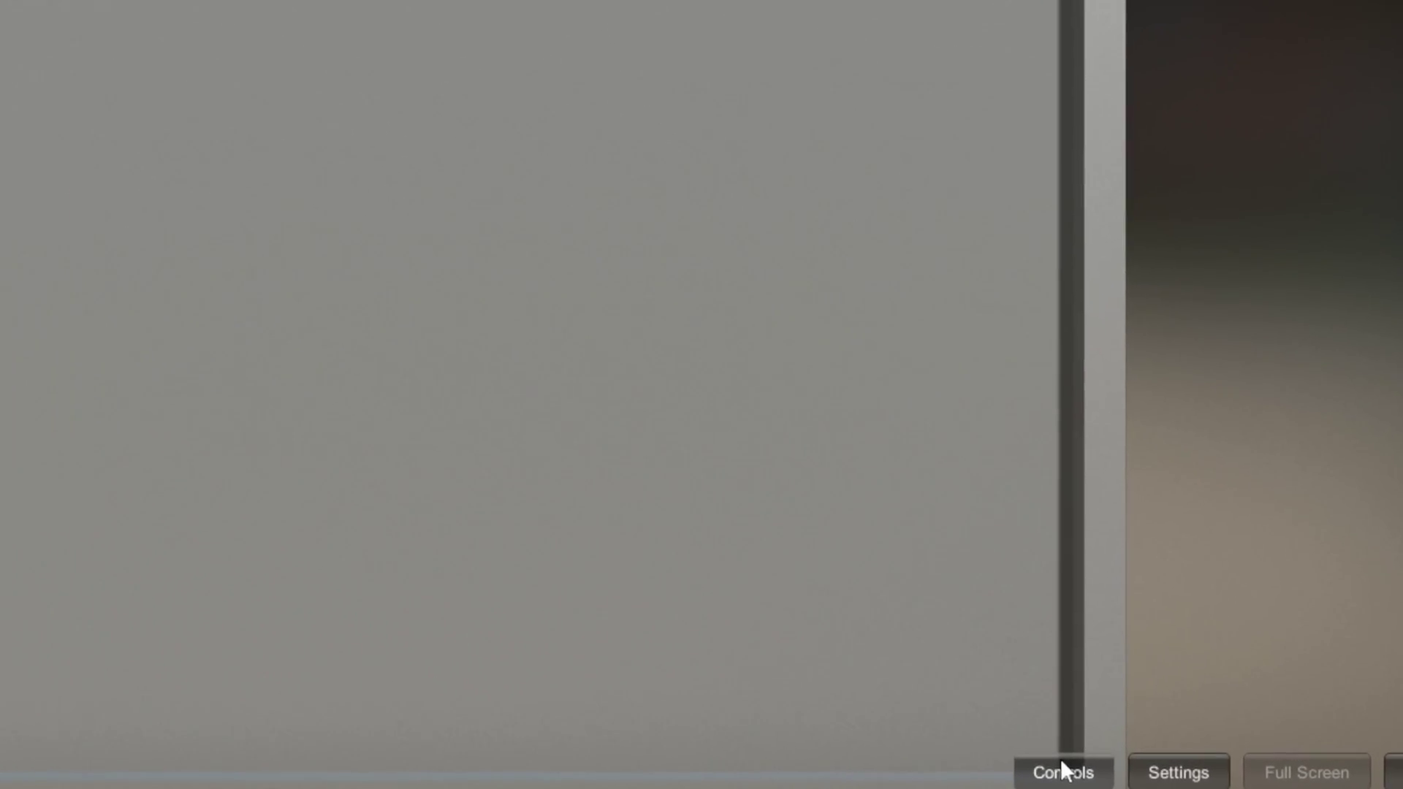
# - Switch to Materialize and load Ground Brick.png from the Desktop as the diffuse map
pyautogui.click(1098, 773)
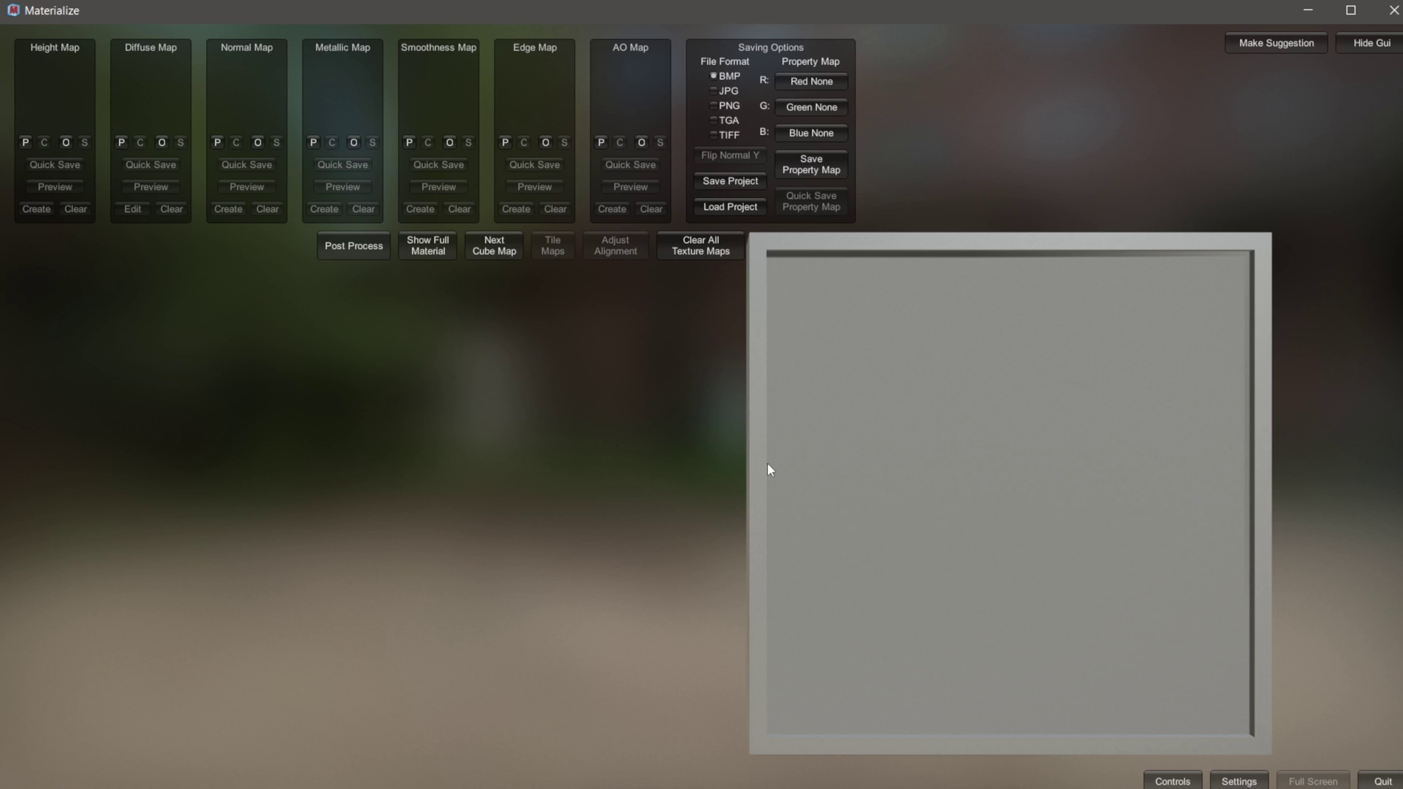
pyautogui.click(161, 142)
pyautogui.click(265, 291)
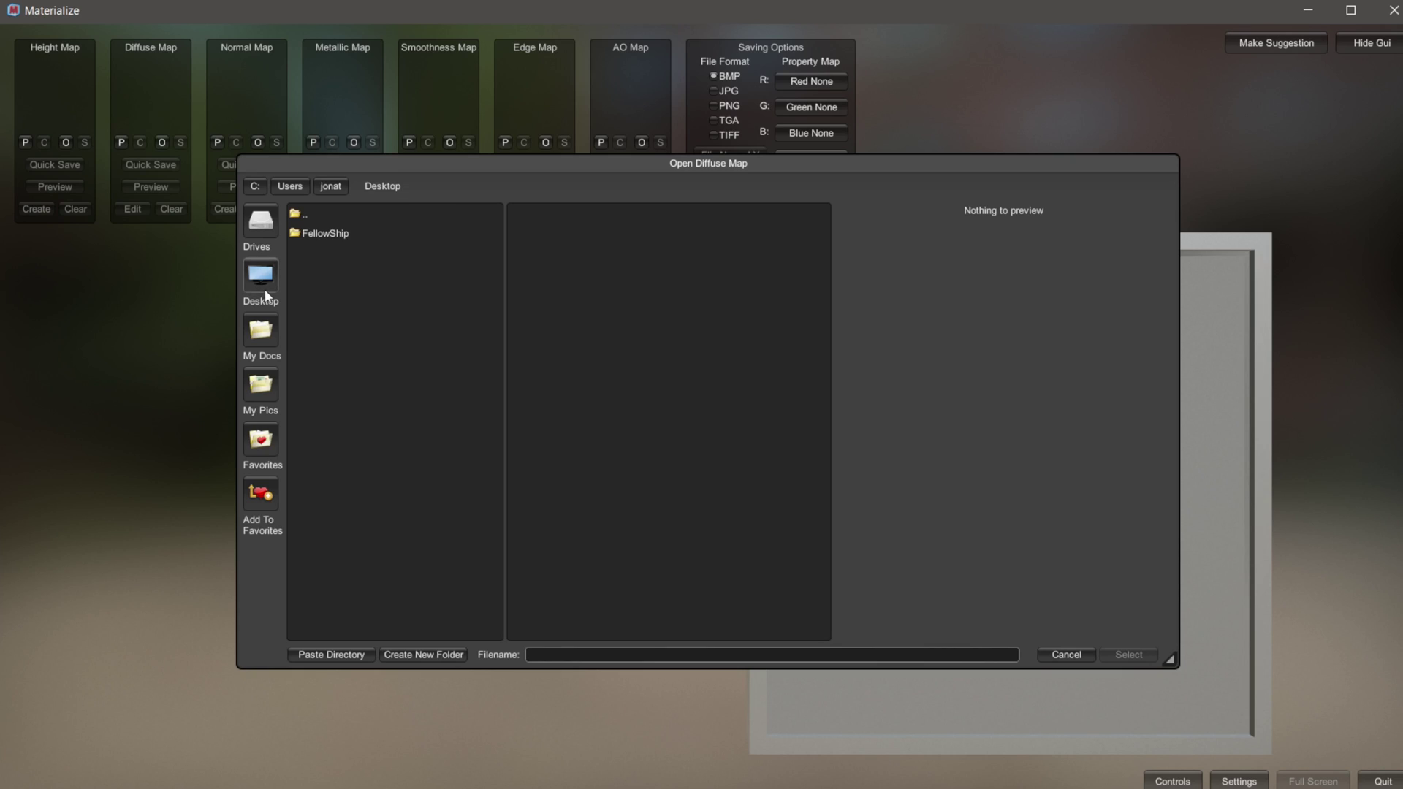
pyautogui.click(547, 240)
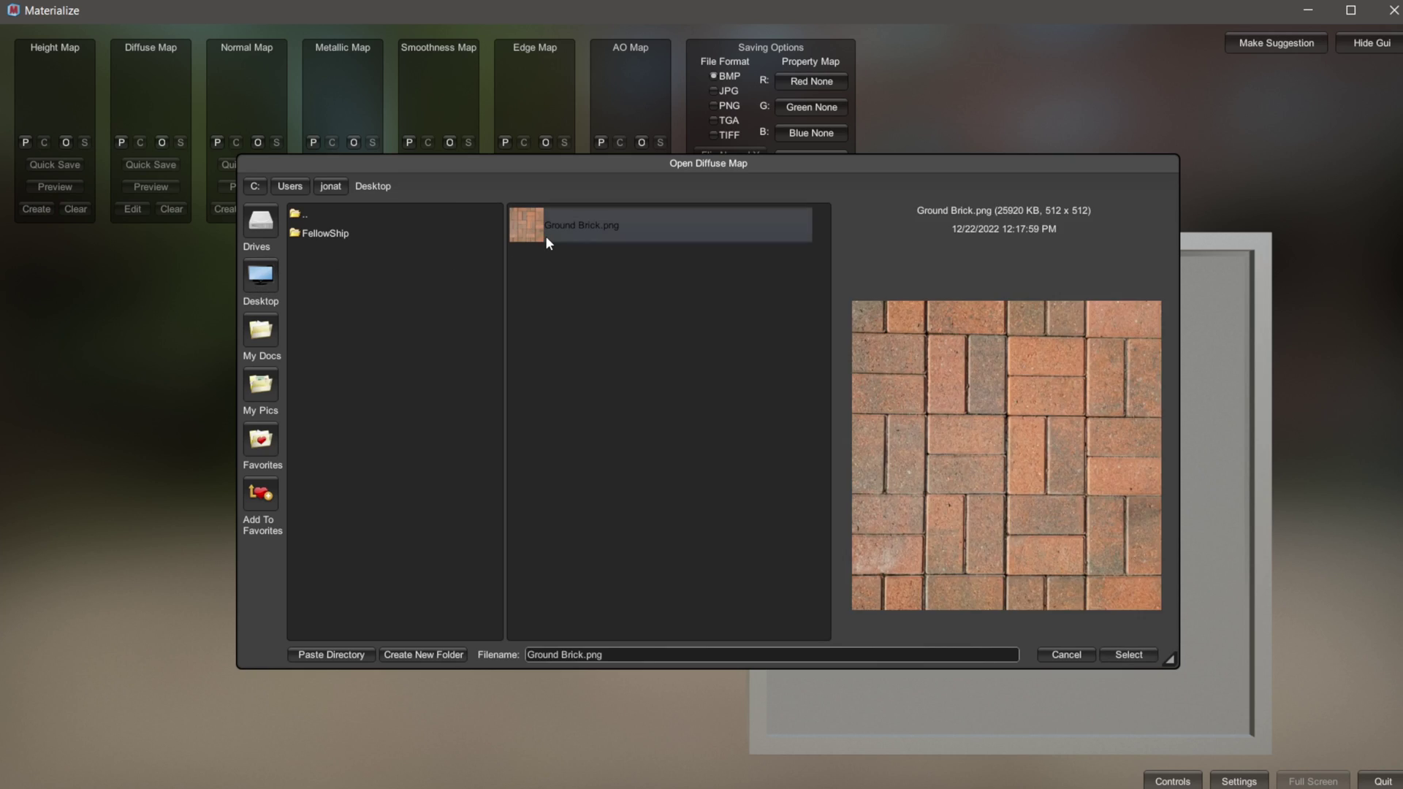
pyautogui.click(1124, 656)
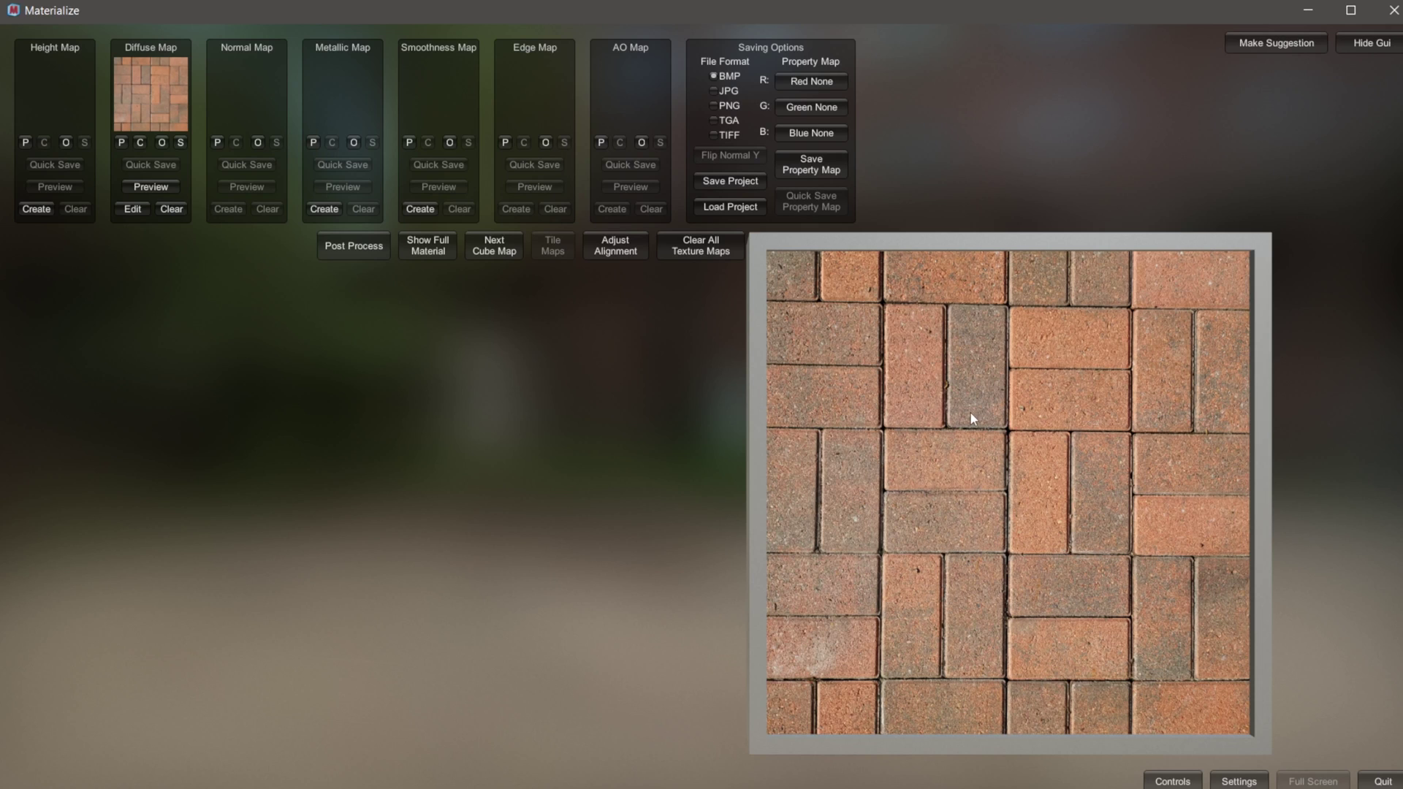
# - Preview the full brick material on the cube, cylinder and sphere, and inspect the sphere's surface from several angles
pyautogui.moveTo(970, 411); pyautogui.dragTo(942, 403)
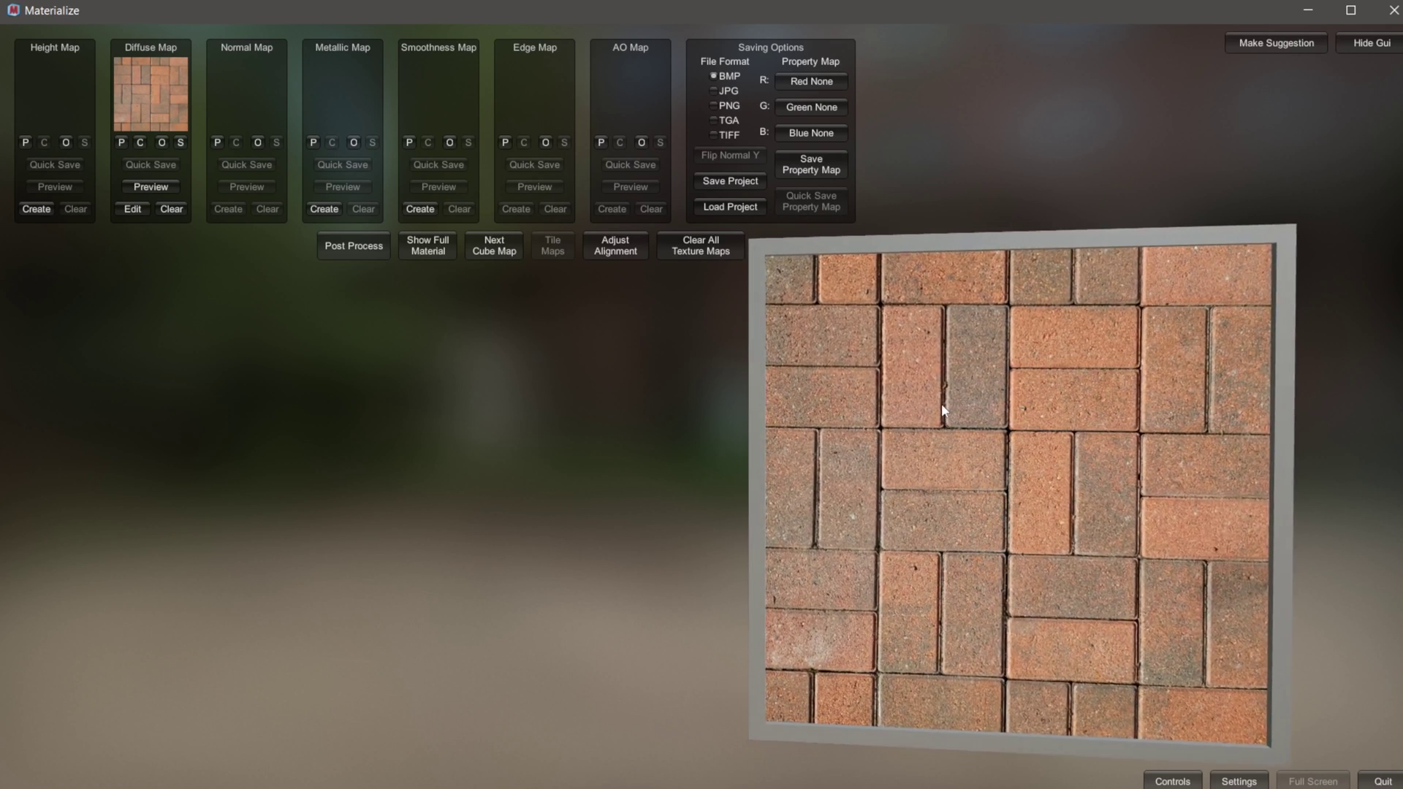
pyautogui.click(426, 250)
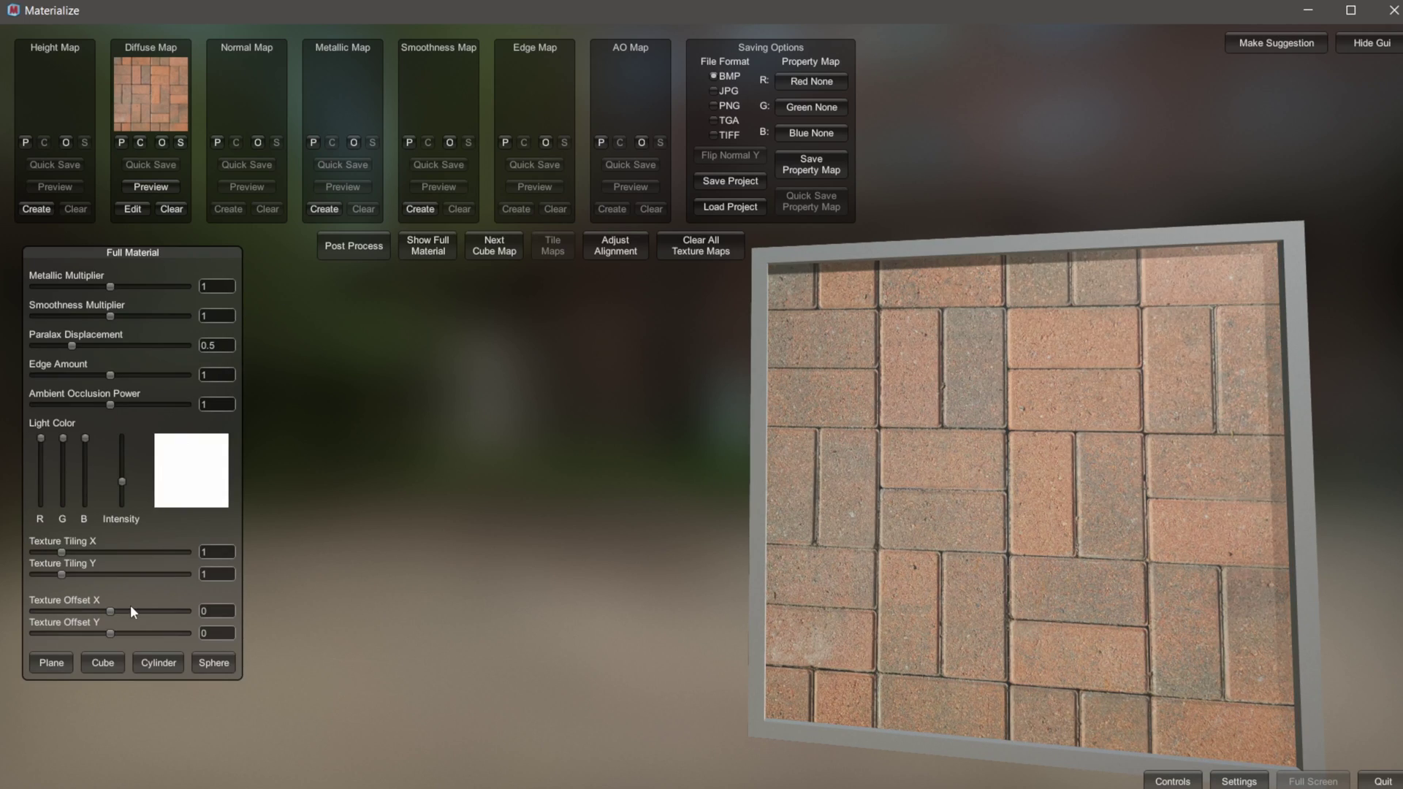
pyautogui.click(116, 663)
pyautogui.click(159, 665)
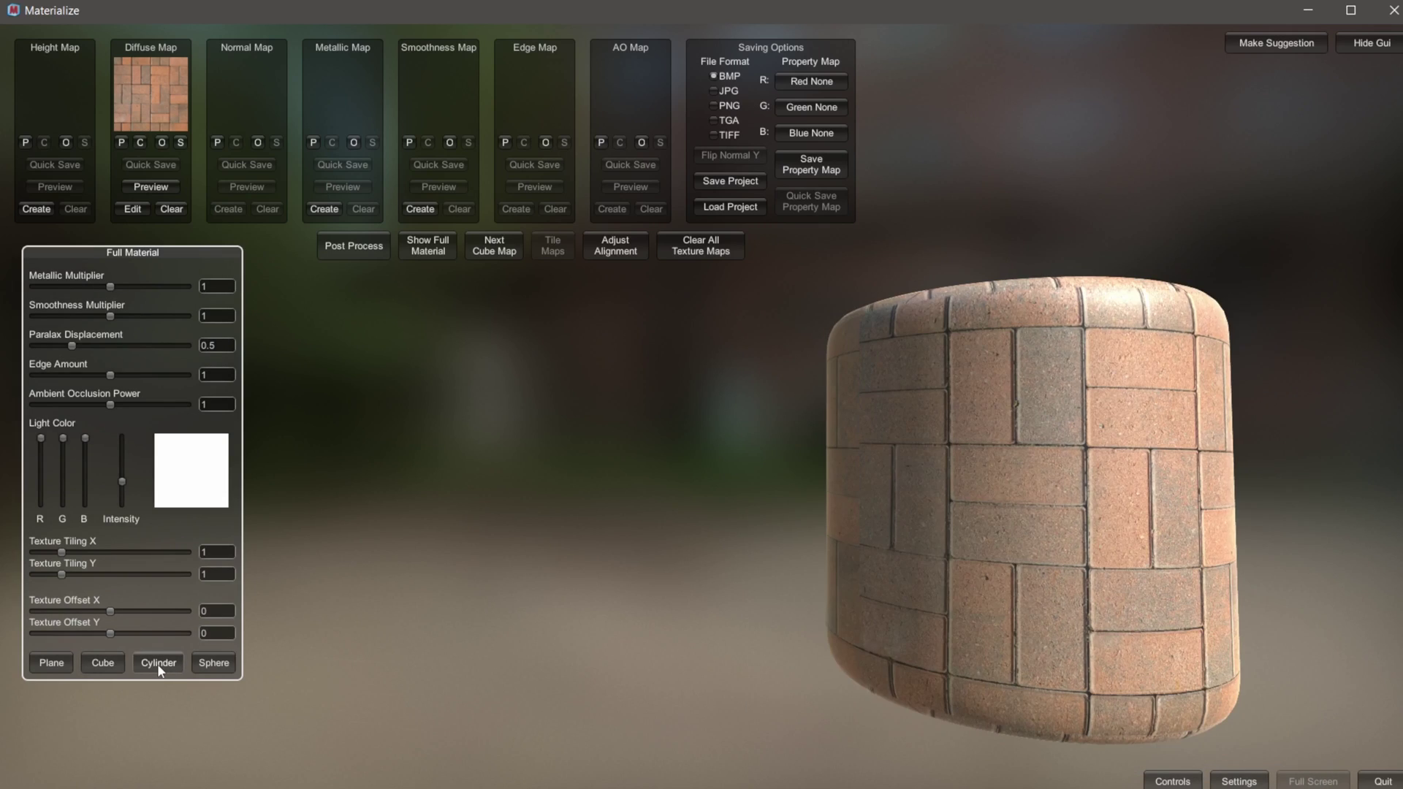
pyautogui.click(207, 665)
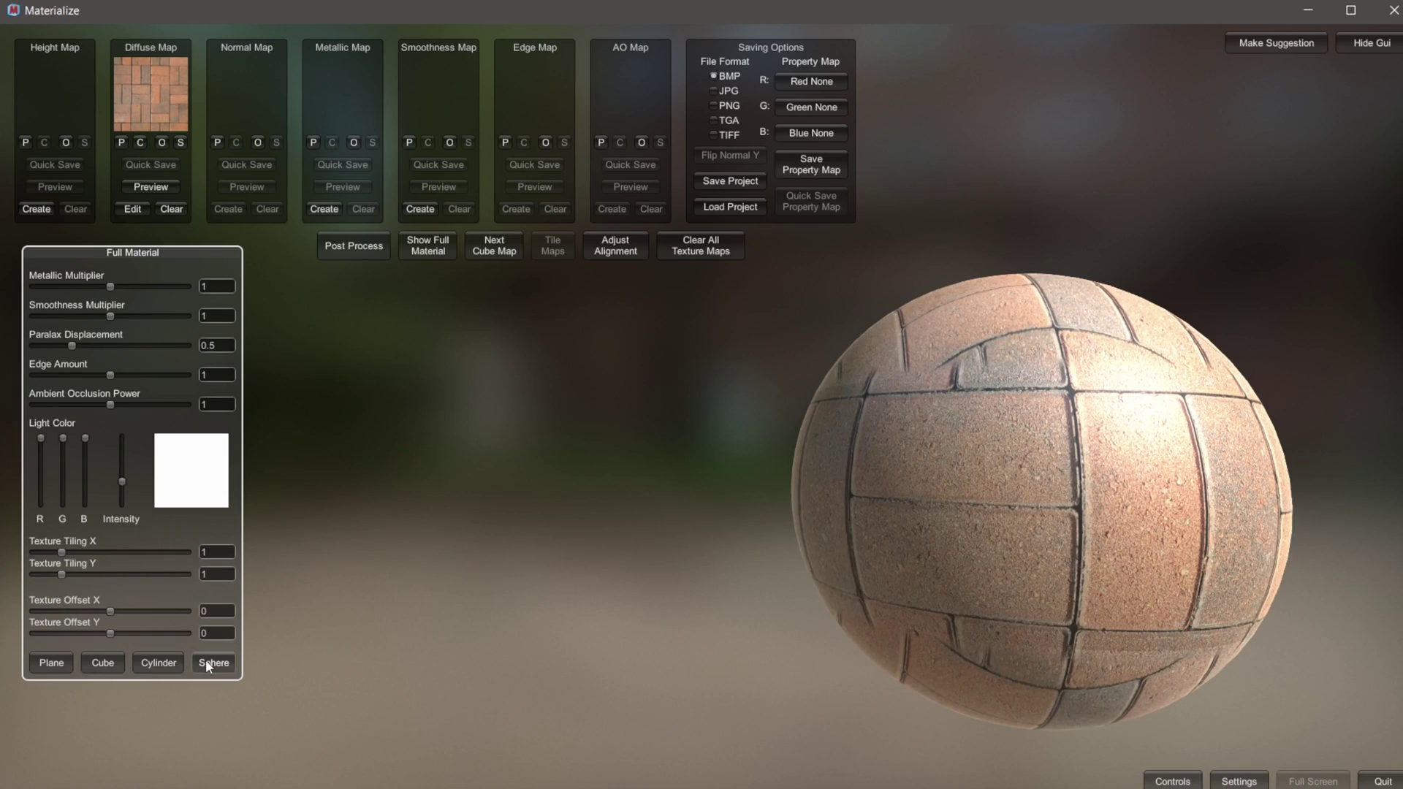
pyautogui.moveTo(1041, 481); pyautogui.dragTo(779, 462, button='middle')
pyautogui.moveTo(779, 463); pyautogui.dragTo(897, 528)
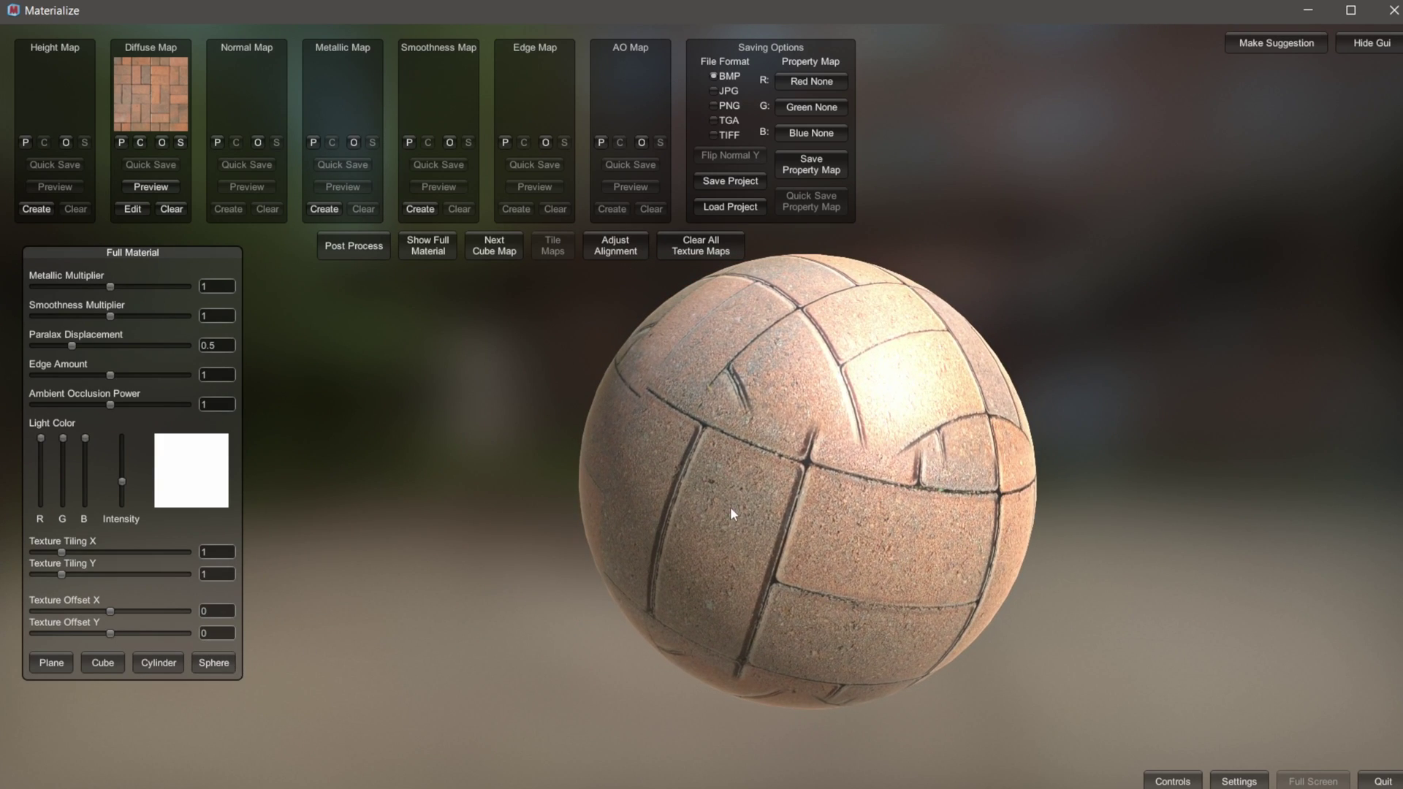
pyautogui.moveTo(720, 492); pyautogui.dragTo(741, 553)
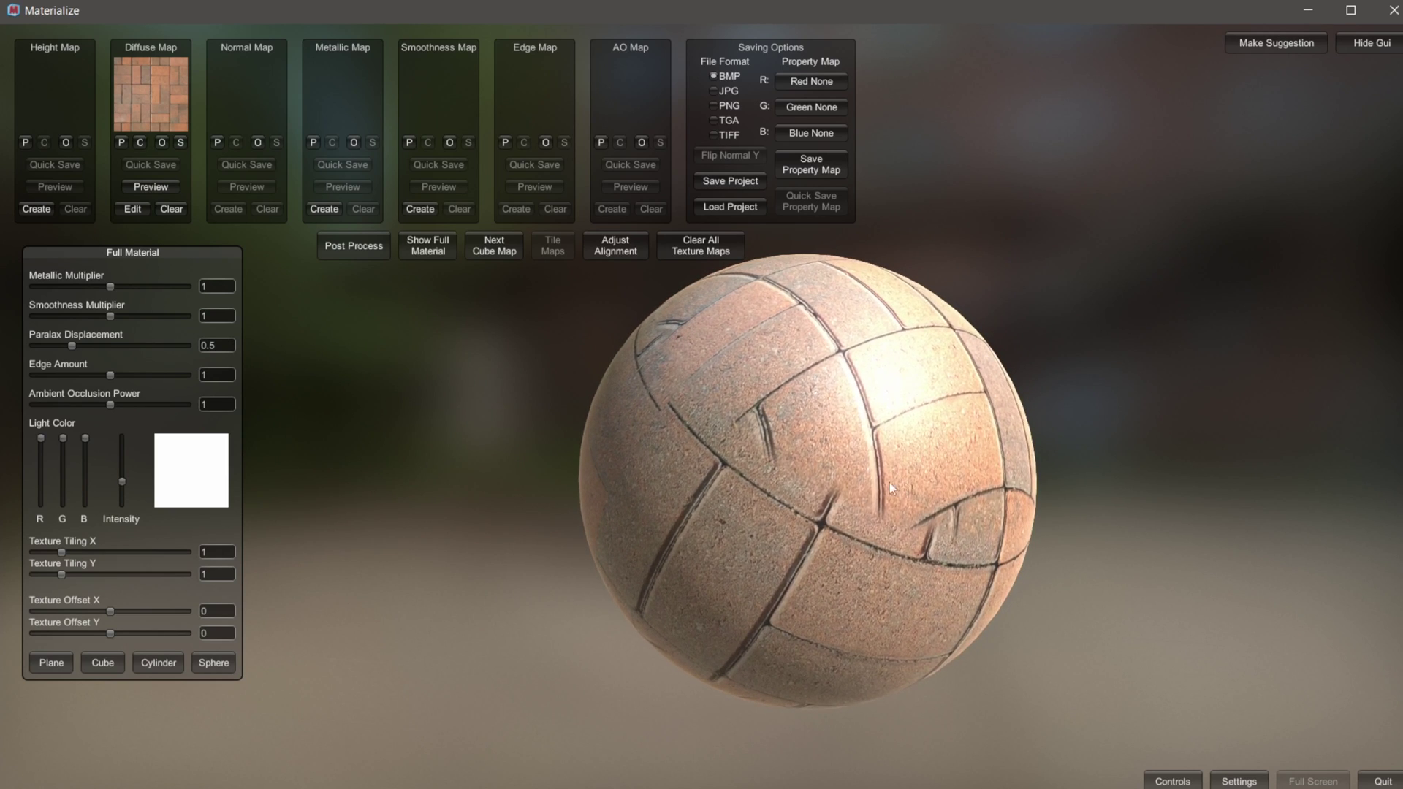
pyautogui.moveTo(896, 538); pyautogui.dragTo(893, 445)
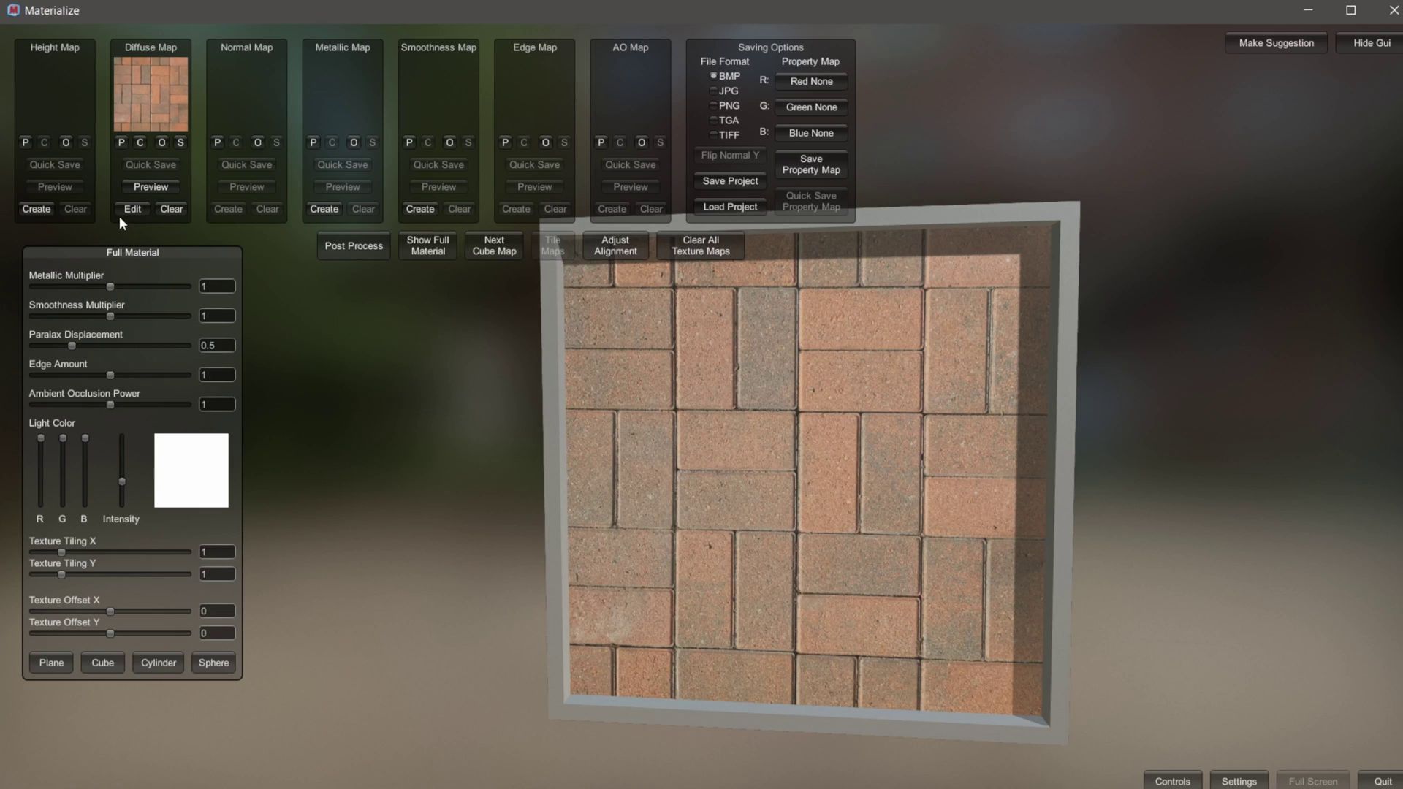
# - Open the diffuse map for editing and adjust the Diffuse Reveal split to compare the original and edited textures
pyautogui.click(125, 211)
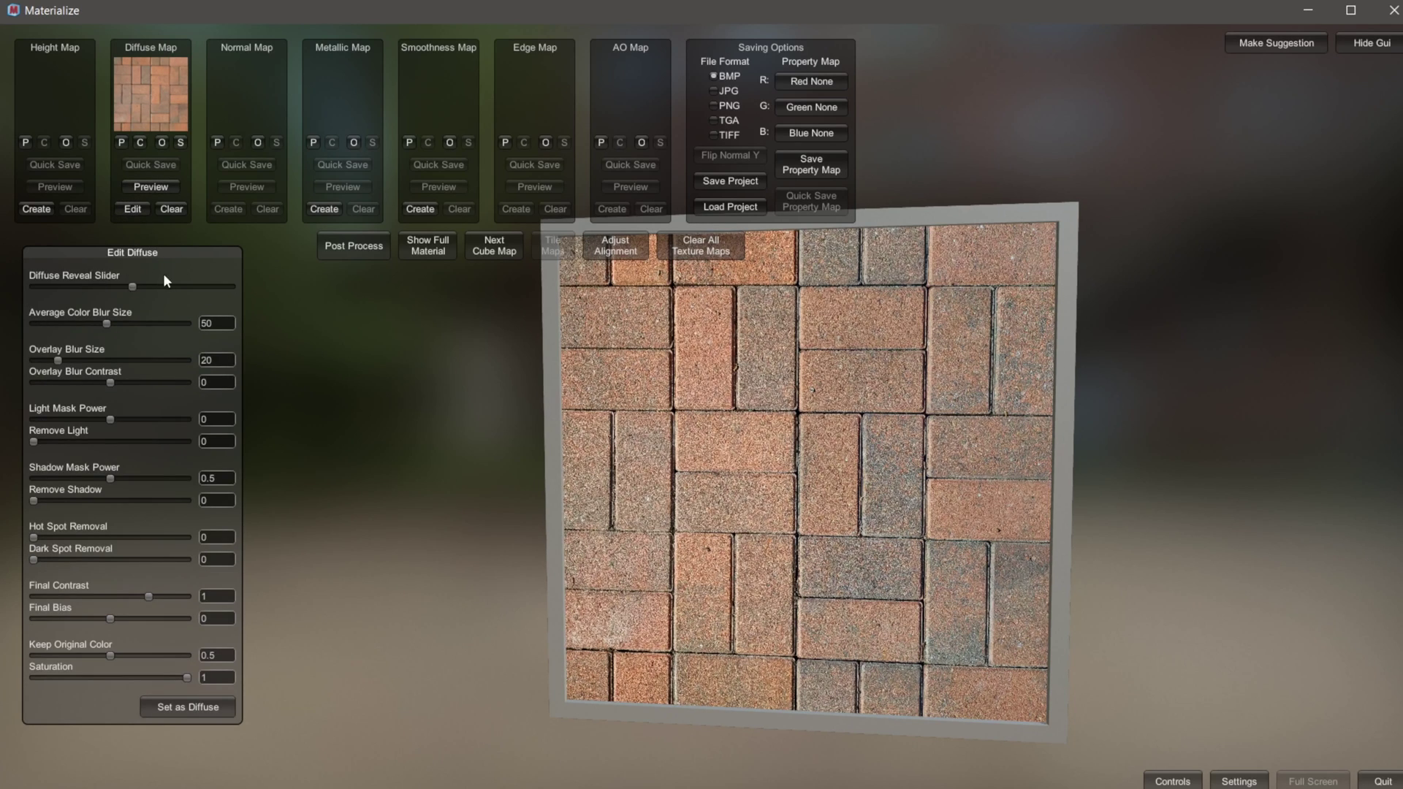
pyautogui.moveTo(156, 248); pyautogui.dragTo(177, 255)
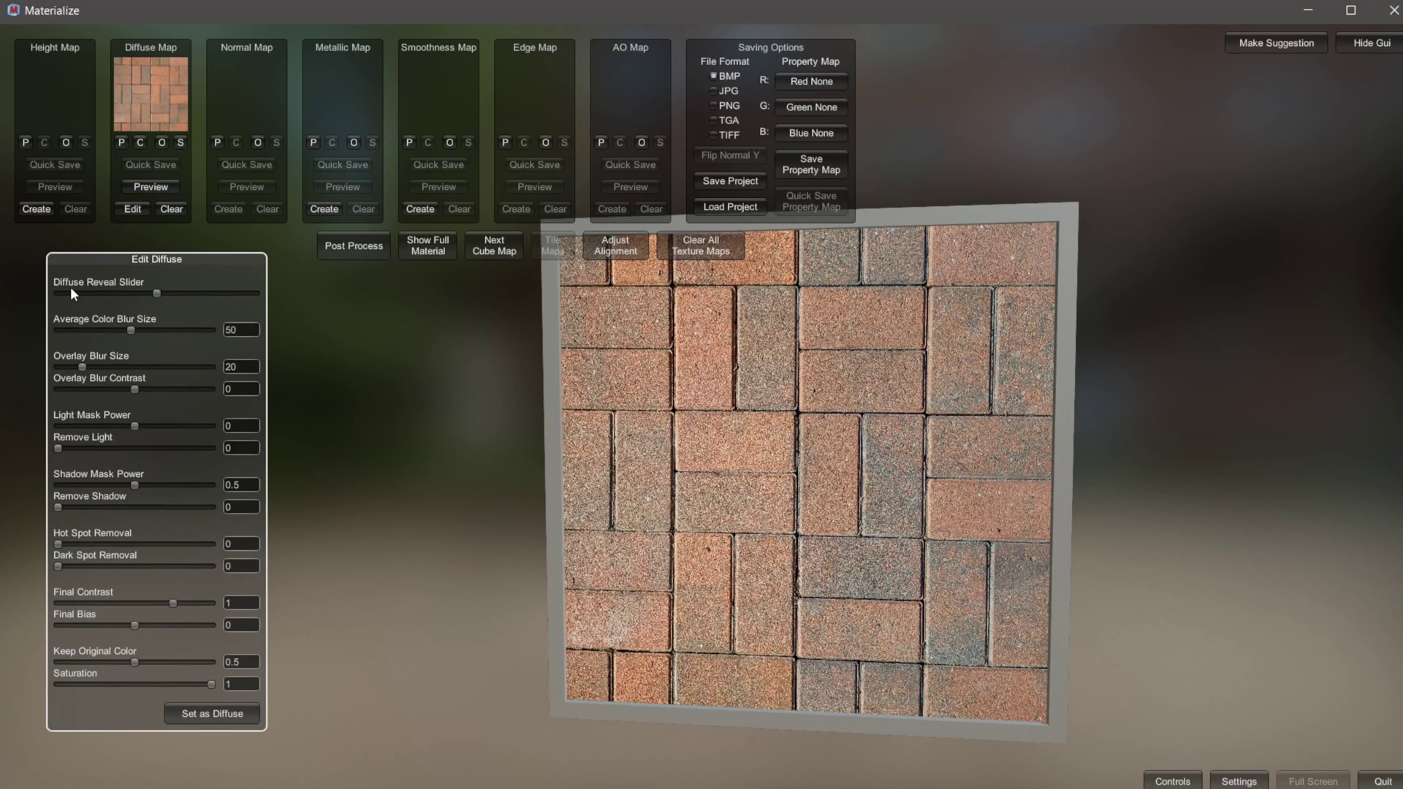
pyautogui.moveTo(159, 292); pyautogui.dragTo(57, 300)
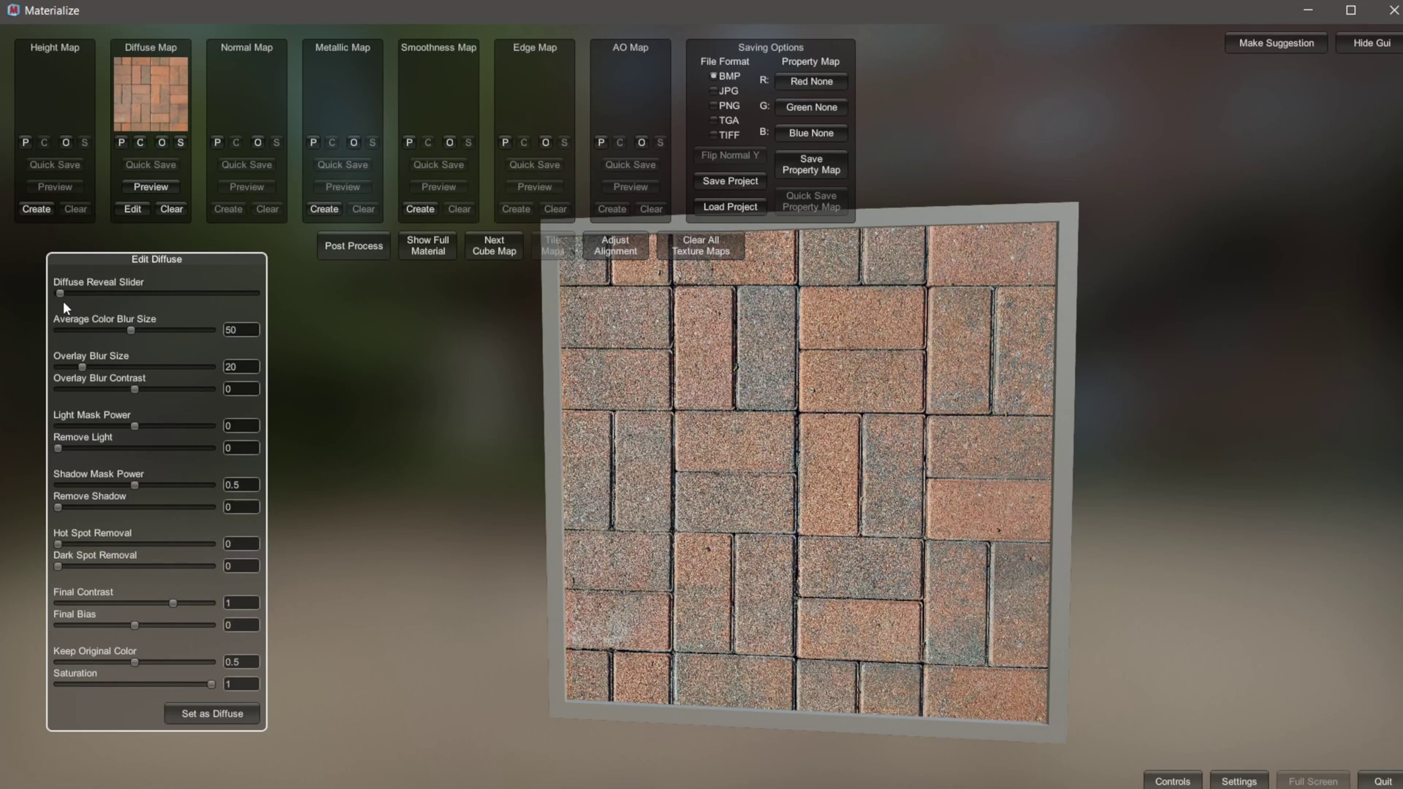
pyautogui.moveTo(63, 300); pyautogui.dragTo(140, 295)
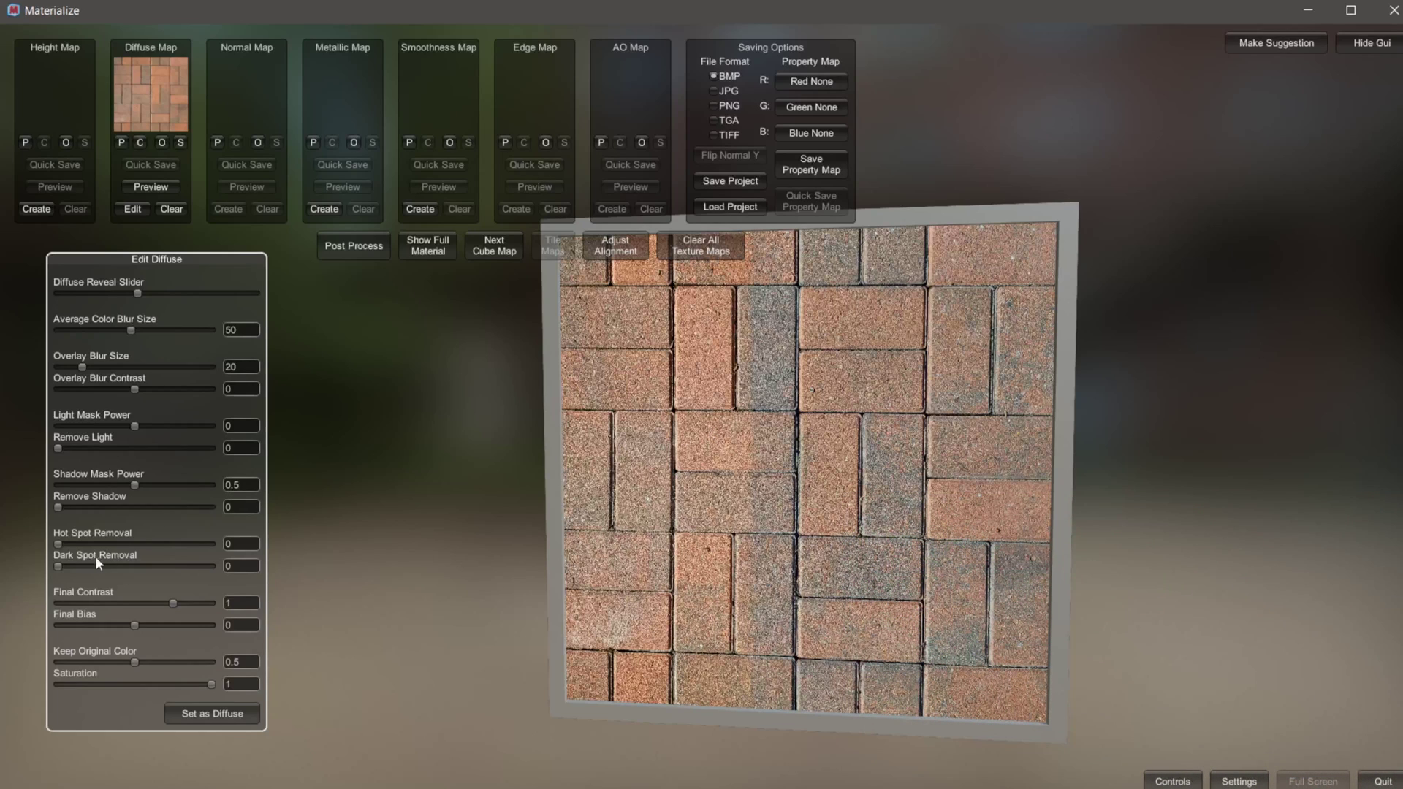
# - Set Remove Shadow to 0.2451, test Remove Light at 1 before returning it to 0, and apply the result as the diffuse map
pyautogui.moveTo(55, 505); pyautogui.dragTo(220, 528)
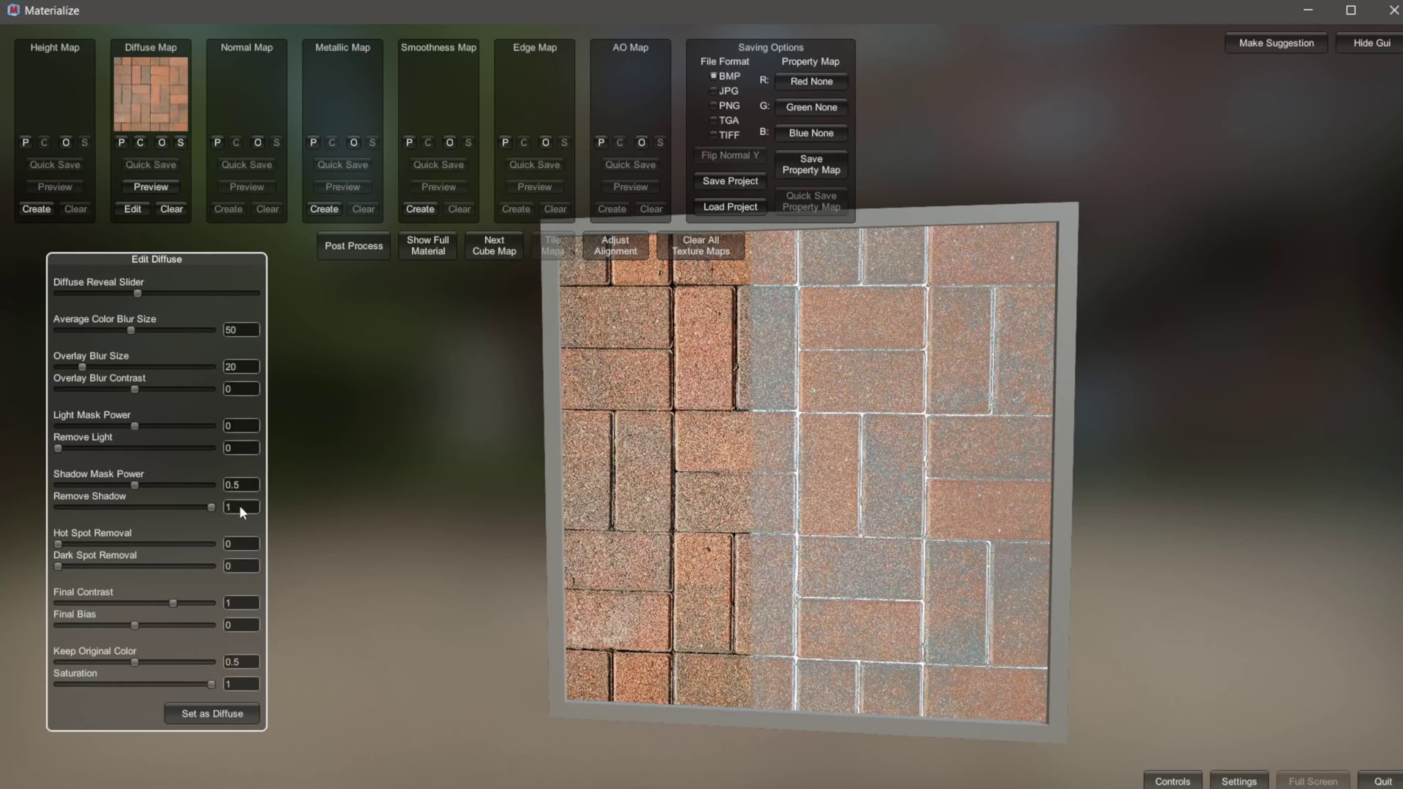
pyautogui.moveTo(212, 507)
pyautogui.mouseDown()
pyautogui.moveTo(51, 507)
pyautogui.moveTo(102, 510)
pyautogui.moveTo(90, 512)
pyautogui.mouseUp()
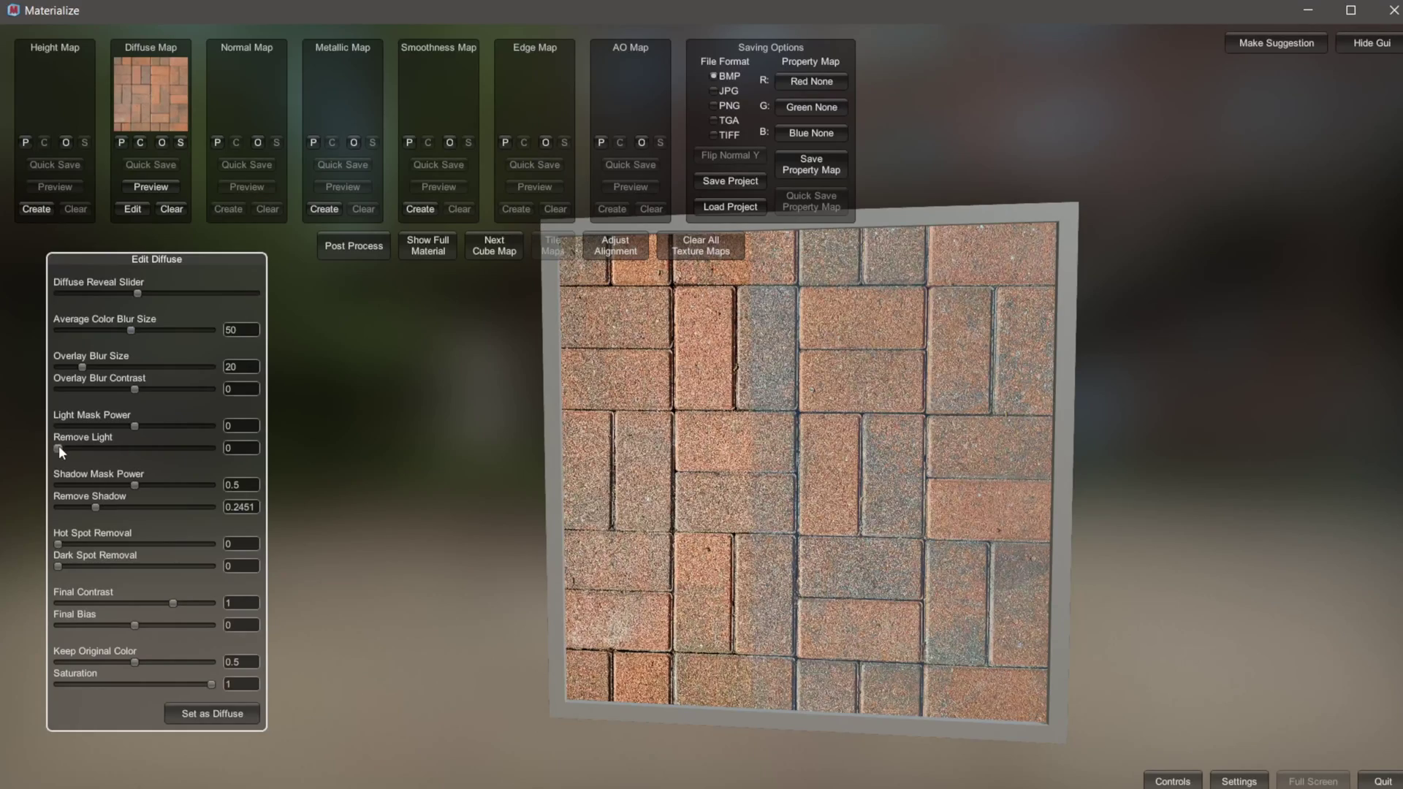
pyautogui.moveTo(58, 447); pyautogui.dragTo(180, 447)
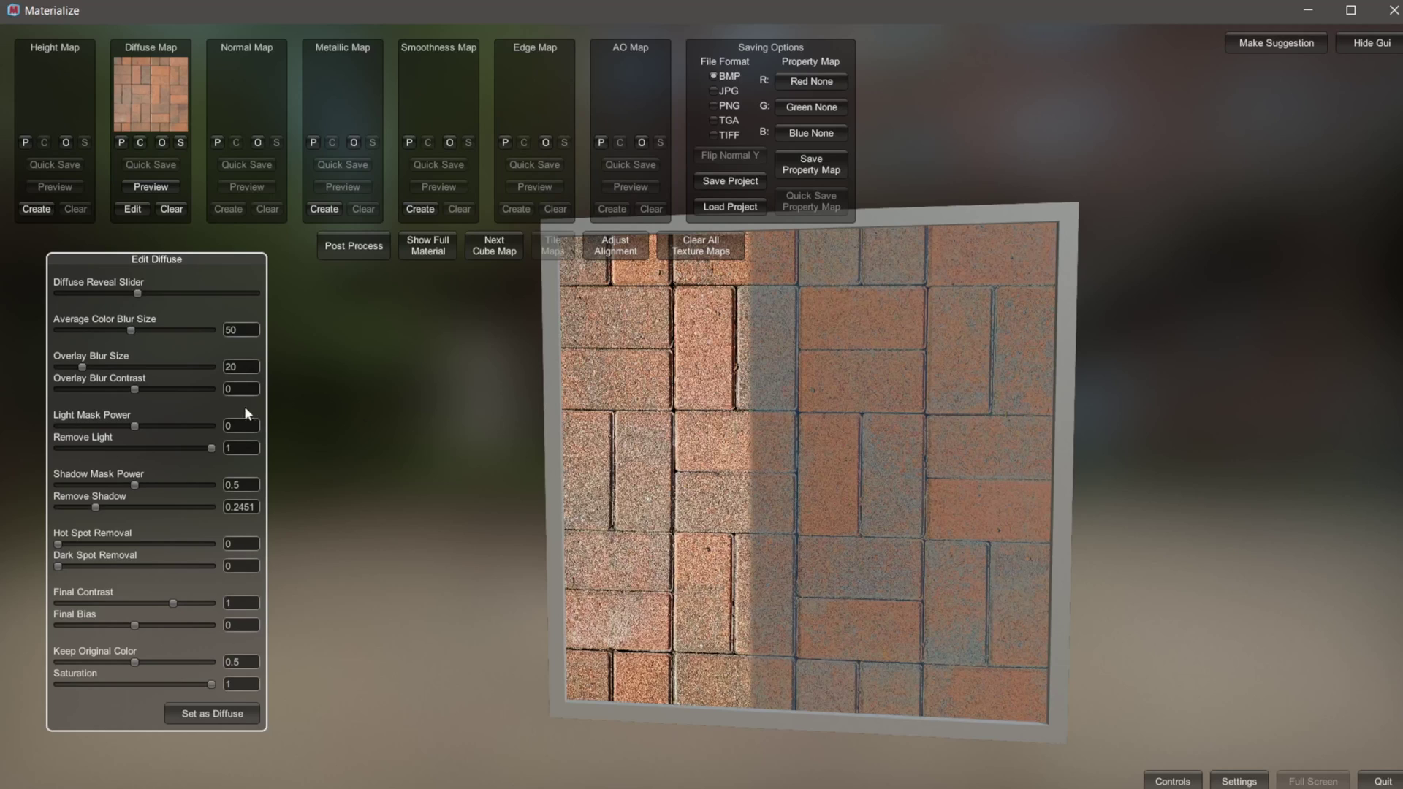
pyautogui.moveTo(212, 449); pyautogui.dragTo(19, 446)
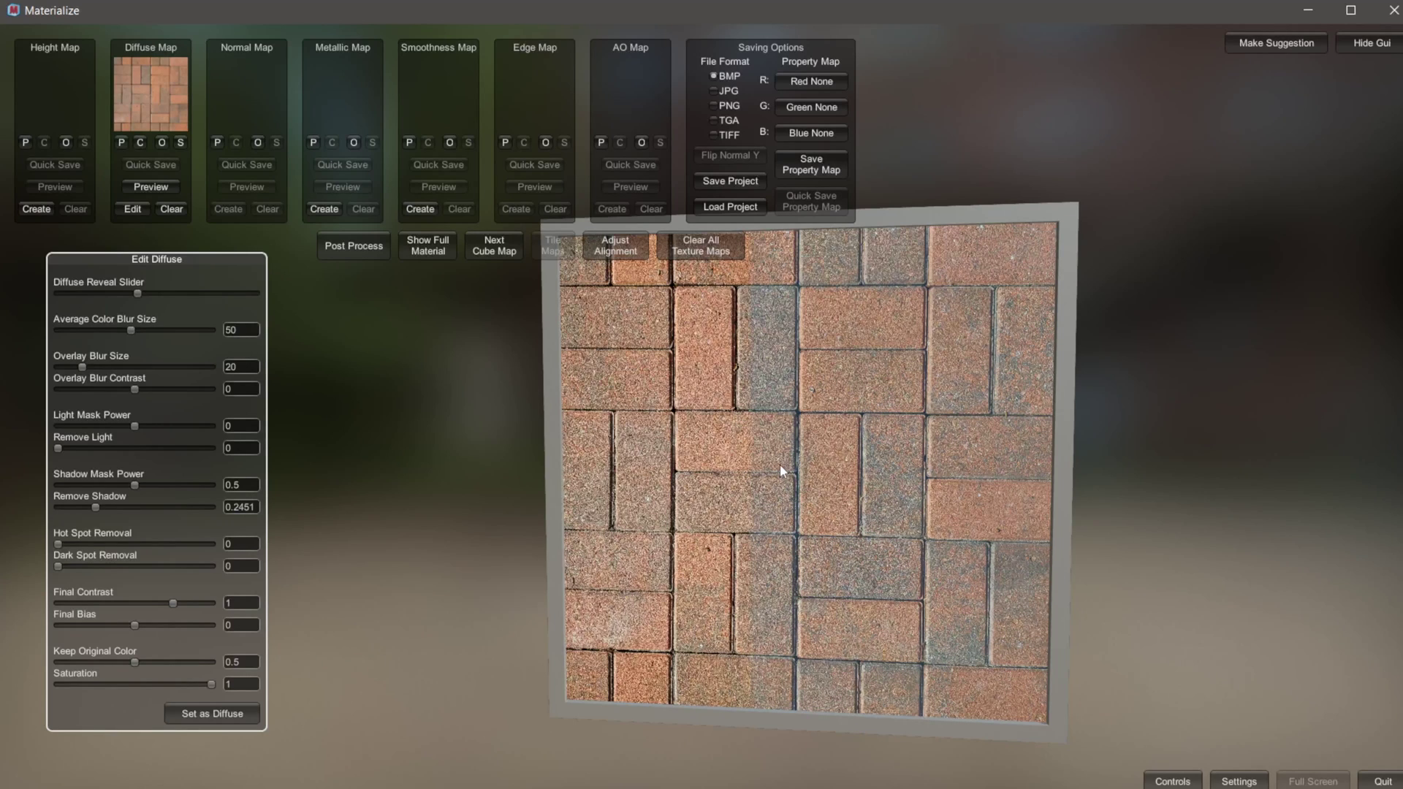
pyautogui.click(213, 712)
# - Create the height map from the diffuse with the Displace weight preset, Funky contrast preset and a Final Contrast of 2.75
pyautogui.click(41, 213)
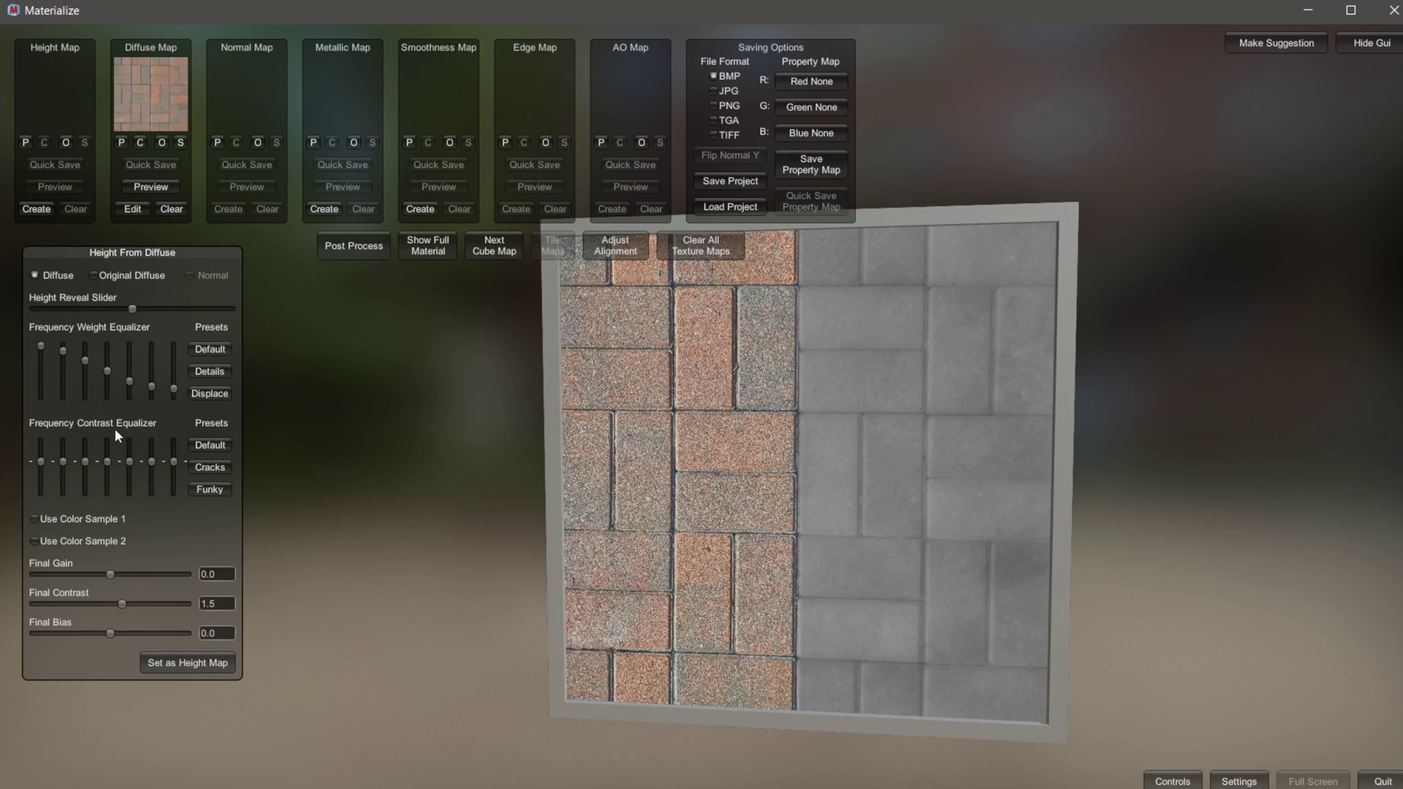
pyautogui.click(221, 488)
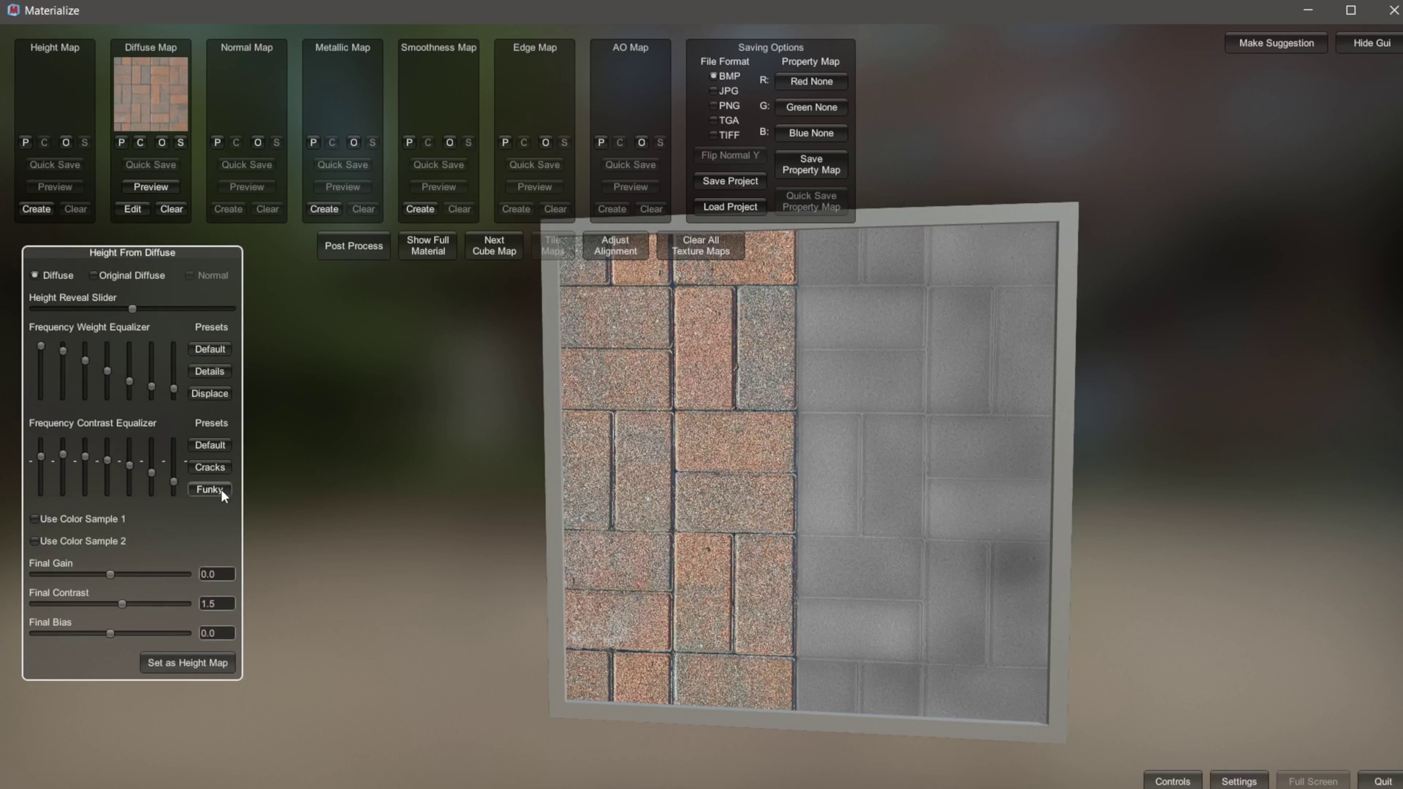
pyautogui.click(214, 470)
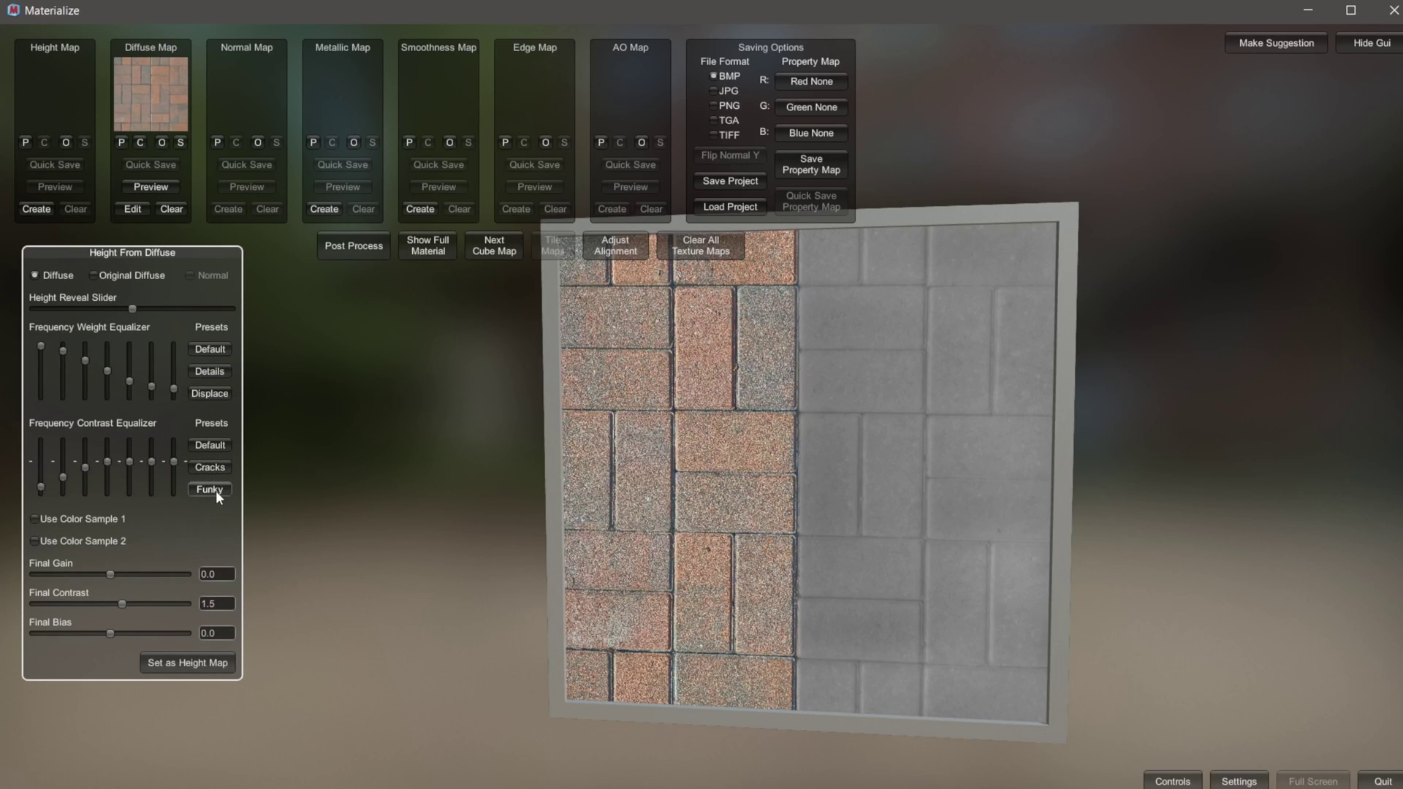
pyautogui.click(216, 490)
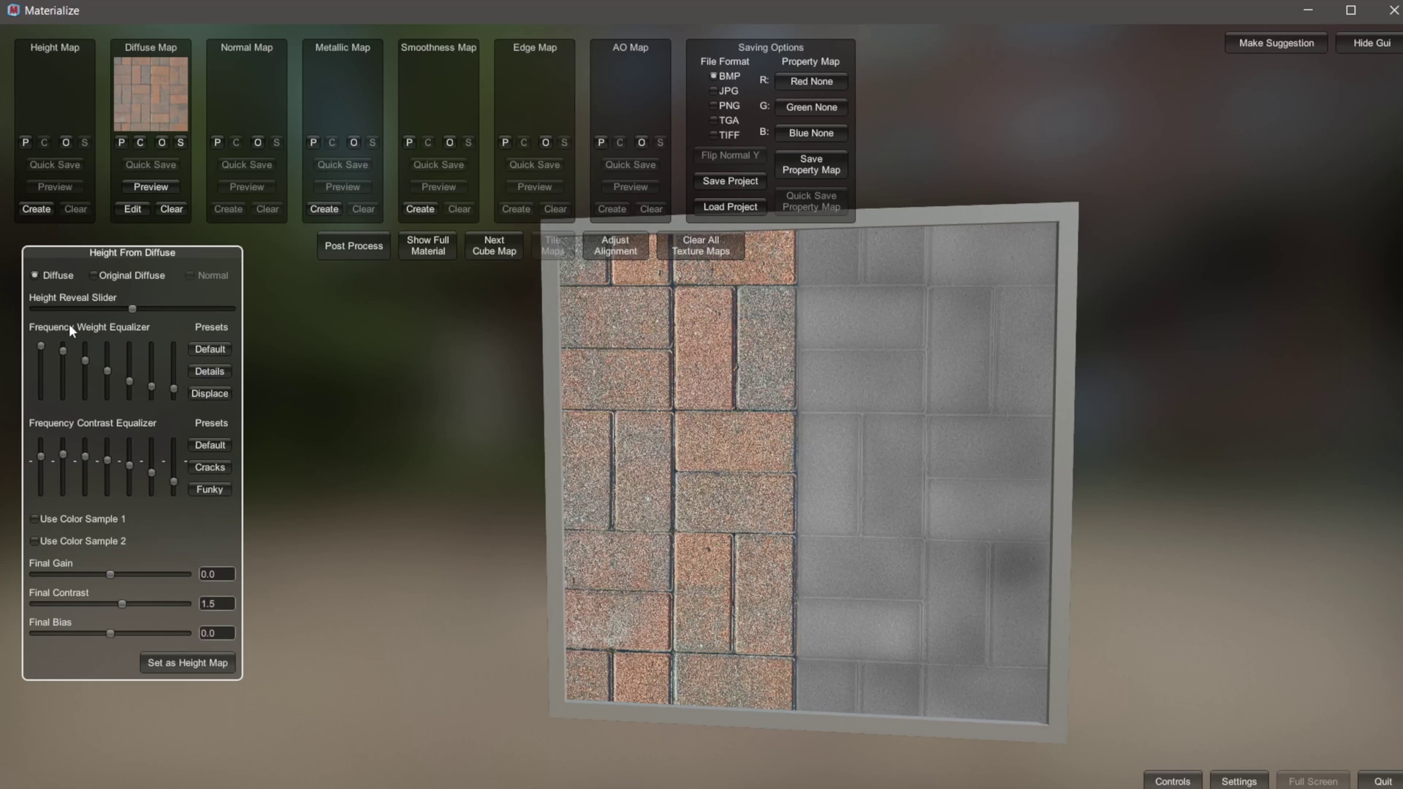
pyautogui.click(212, 395)
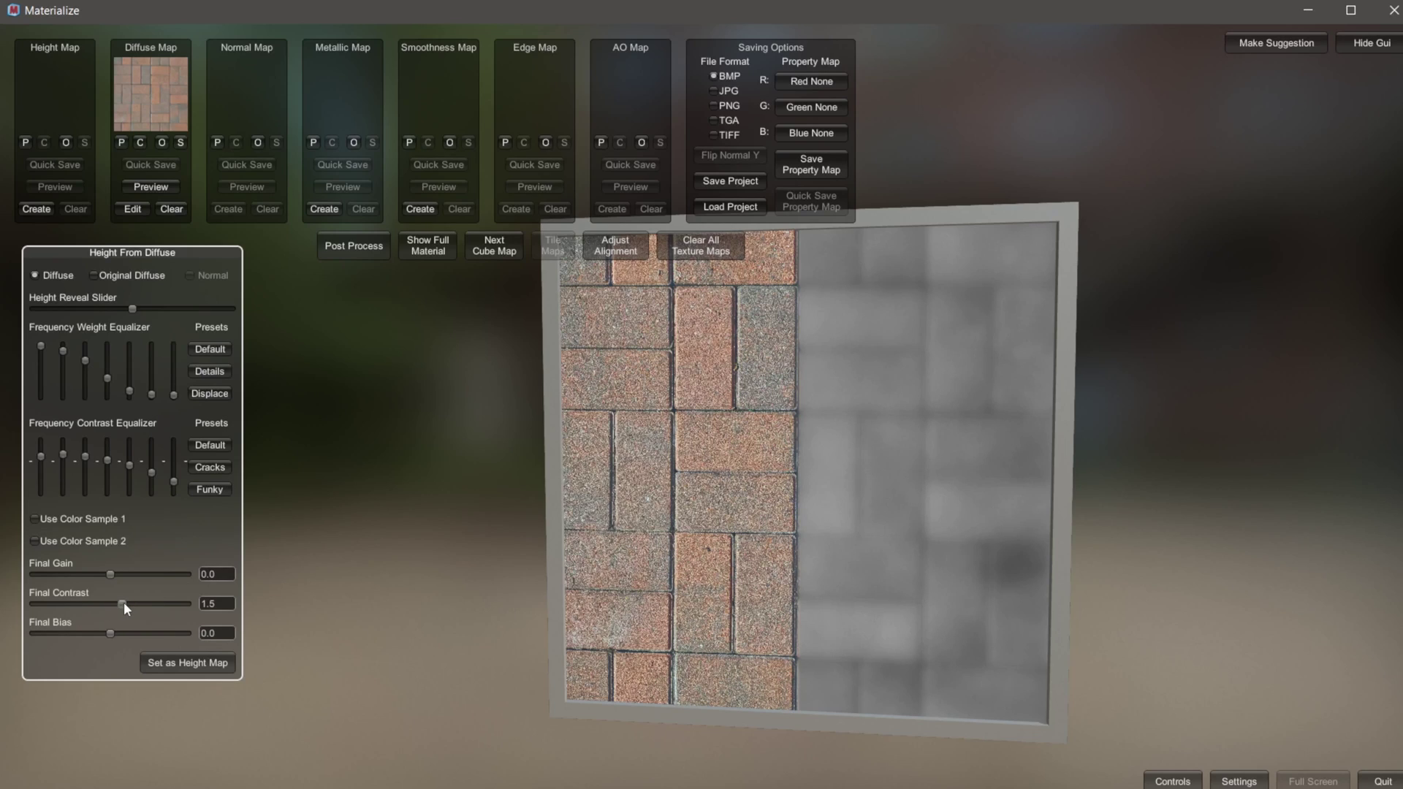
pyautogui.moveTo(124, 602); pyautogui.dragTo(133, 610)
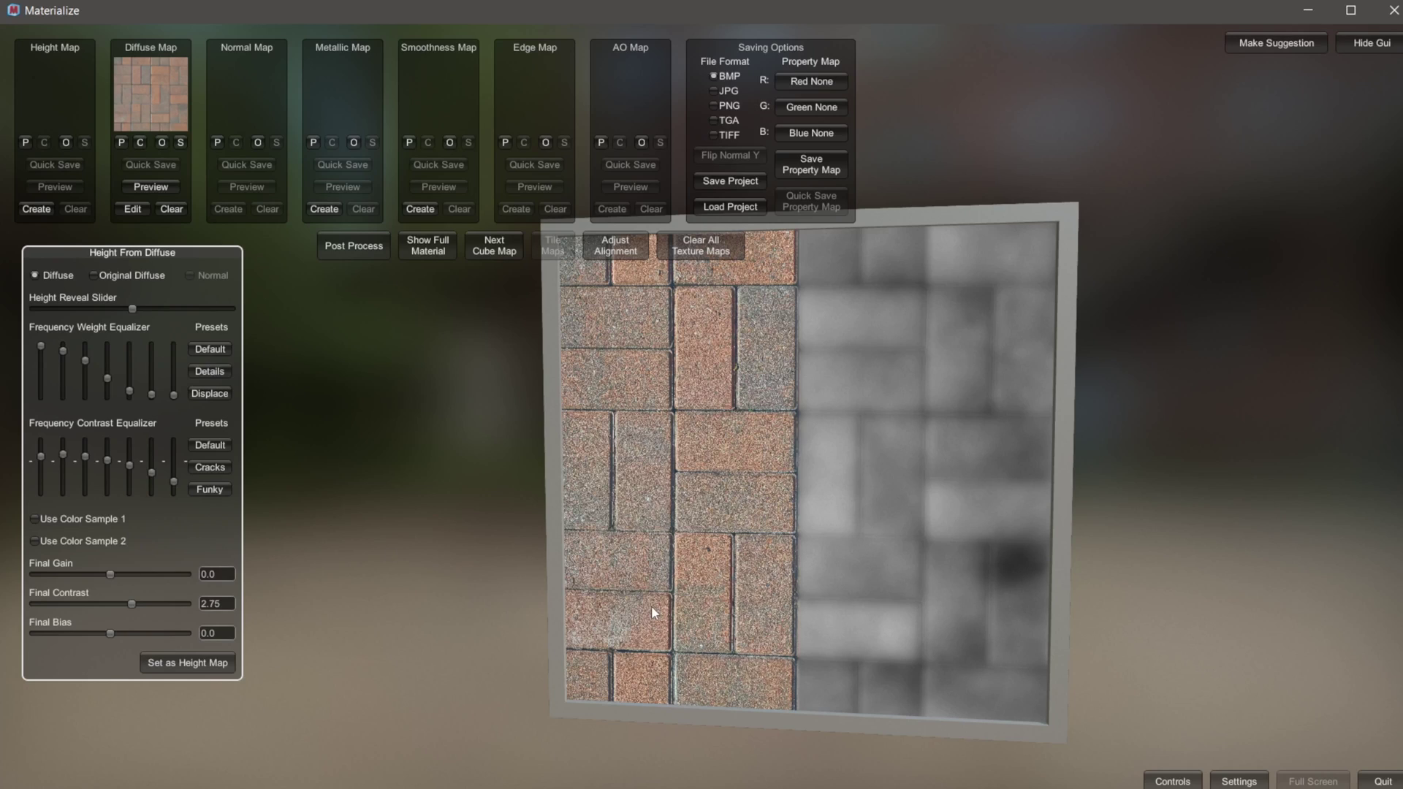
pyautogui.click(164, 670)
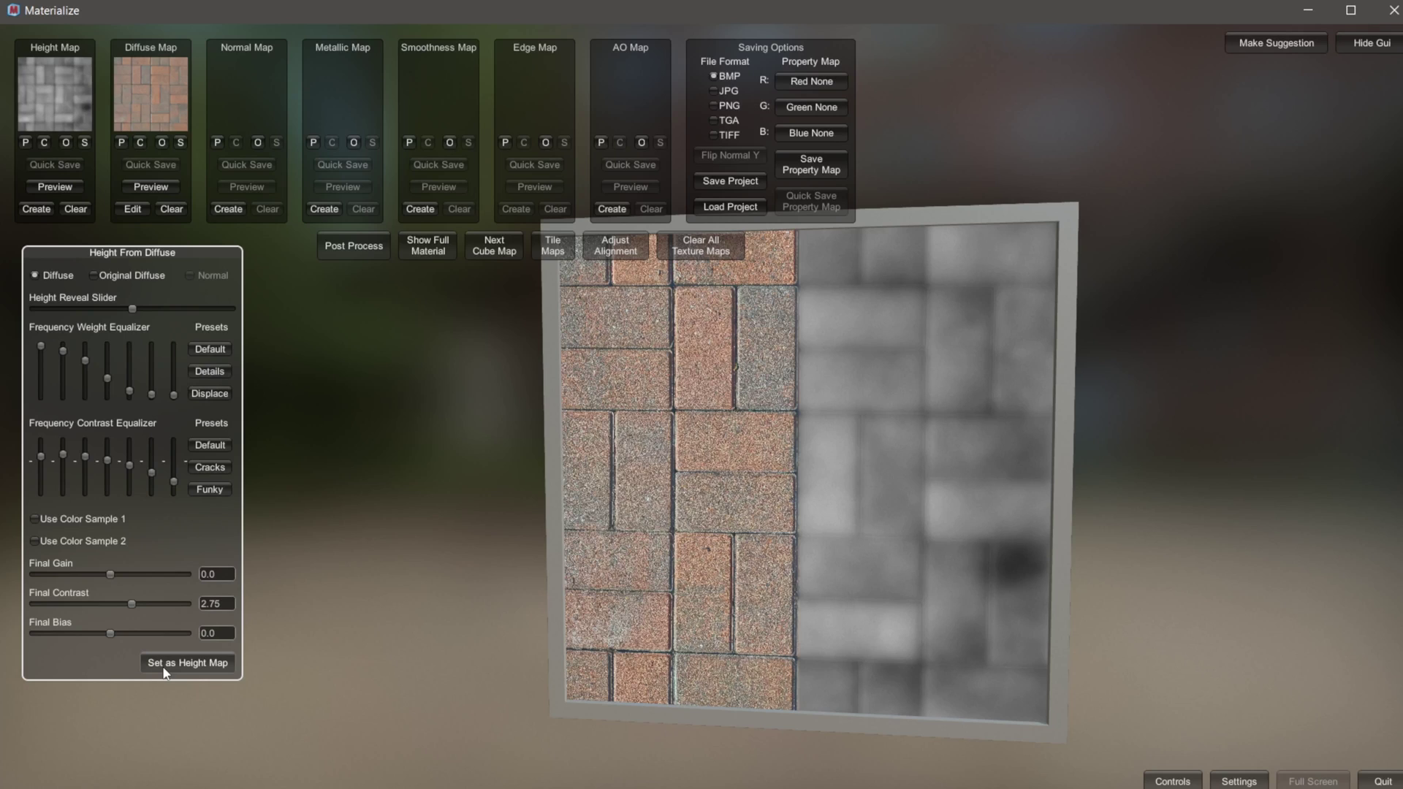
# - Preview the full material on the cube and rotate it to examine the height displacement on its sides
pyautogui.click(429, 251)
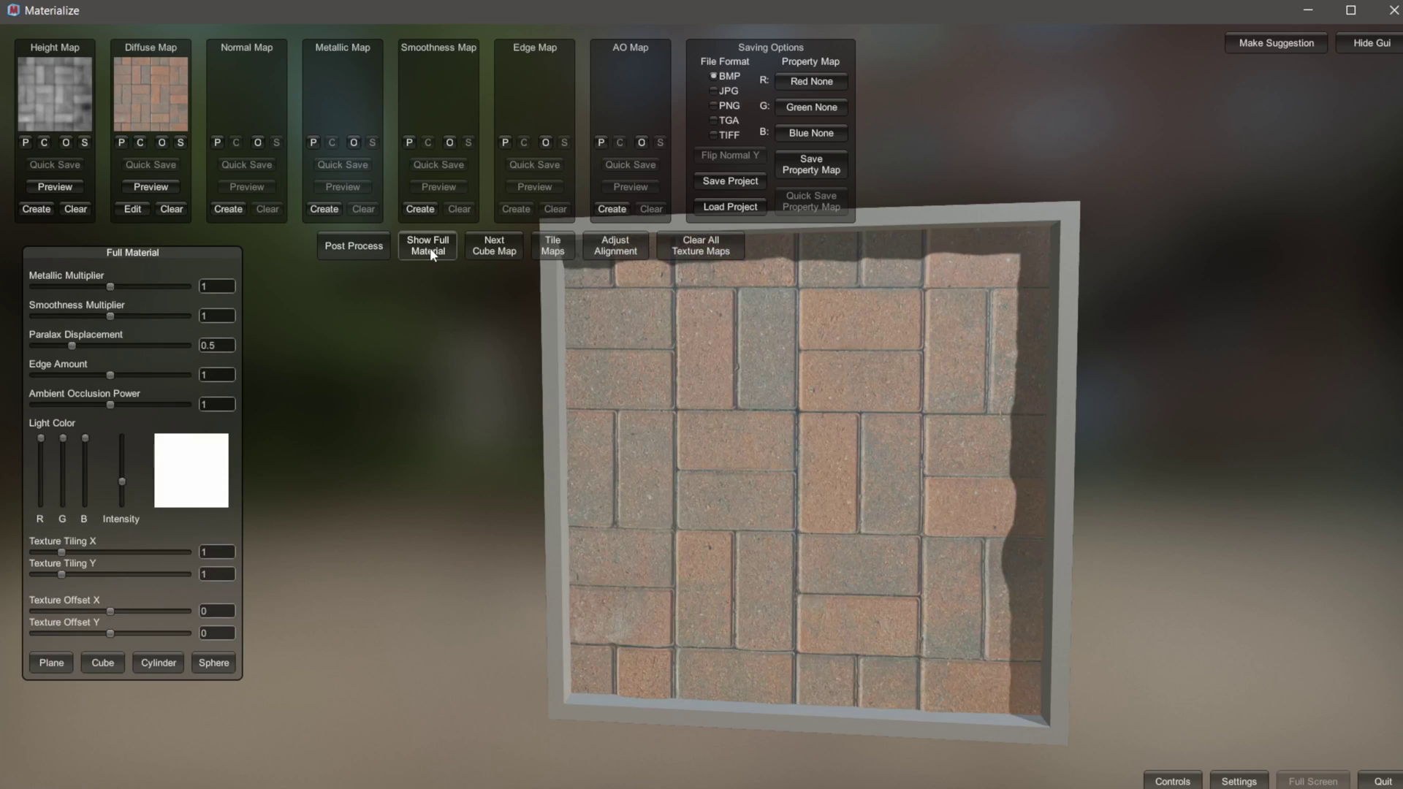
pyautogui.click(101, 662)
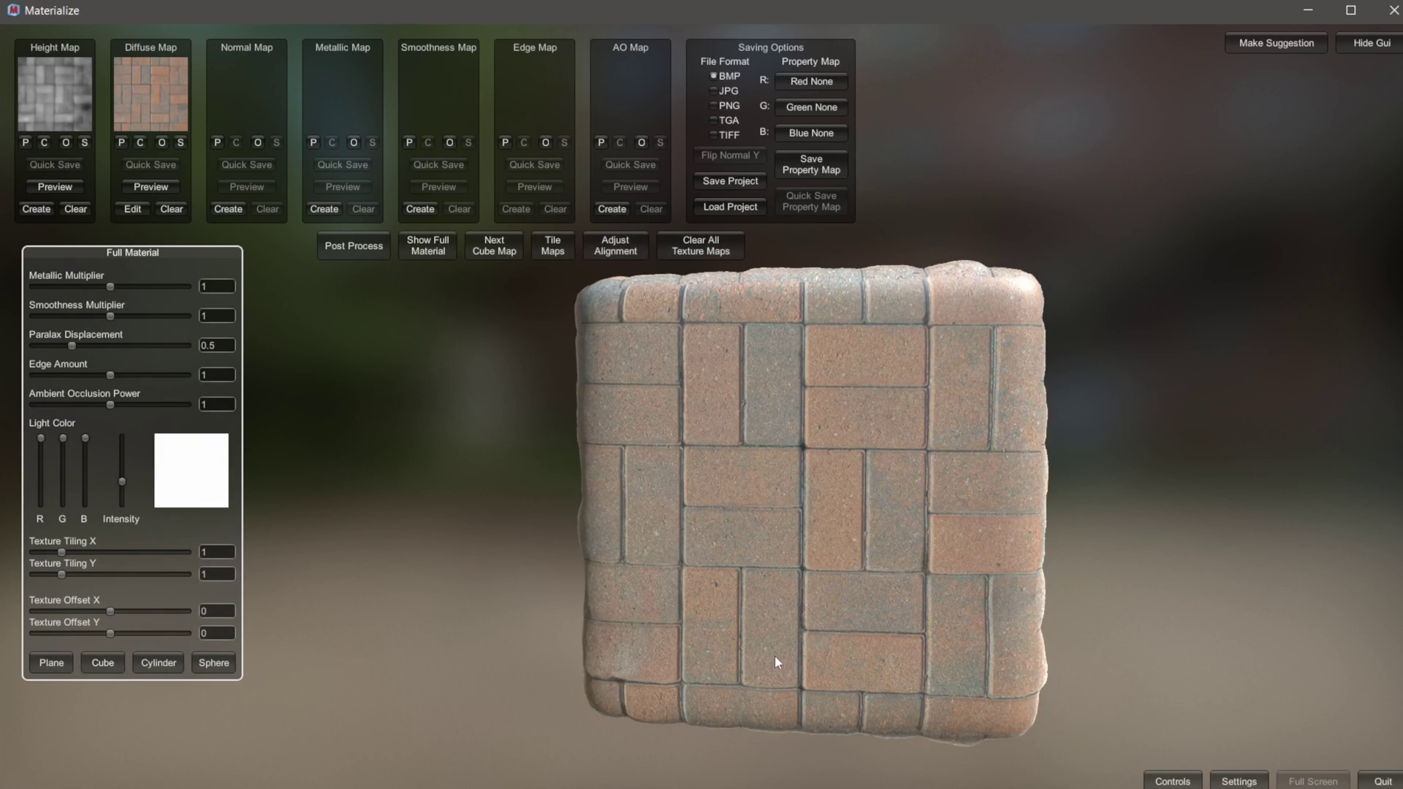
pyautogui.moveTo(881, 642)
pyautogui.mouseDown()
pyautogui.moveTo(848, 634)
pyautogui.moveTo(862, 637)
pyautogui.moveTo(932, 491)
pyautogui.moveTo(962, 545)
pyautogui.moveTo(1050, 549)
pyautogui.moveTo(906, 584)
pyautogui.moveTo(1023, 573)
pyautogui.moveTo(1007, 591)
pyautogui.moveTo(1011, 564)
pyautogui.moveTo(1046, 571)
pyautogui.moveTo(982, 588)
pyautogui.moveTo(955, 577)
pyautogui.moveTo(1046, 546)
pyautogui.moveTo(929, 592)
pyautogui.moveTo(665, 515)
pyautogui.mouseUp()
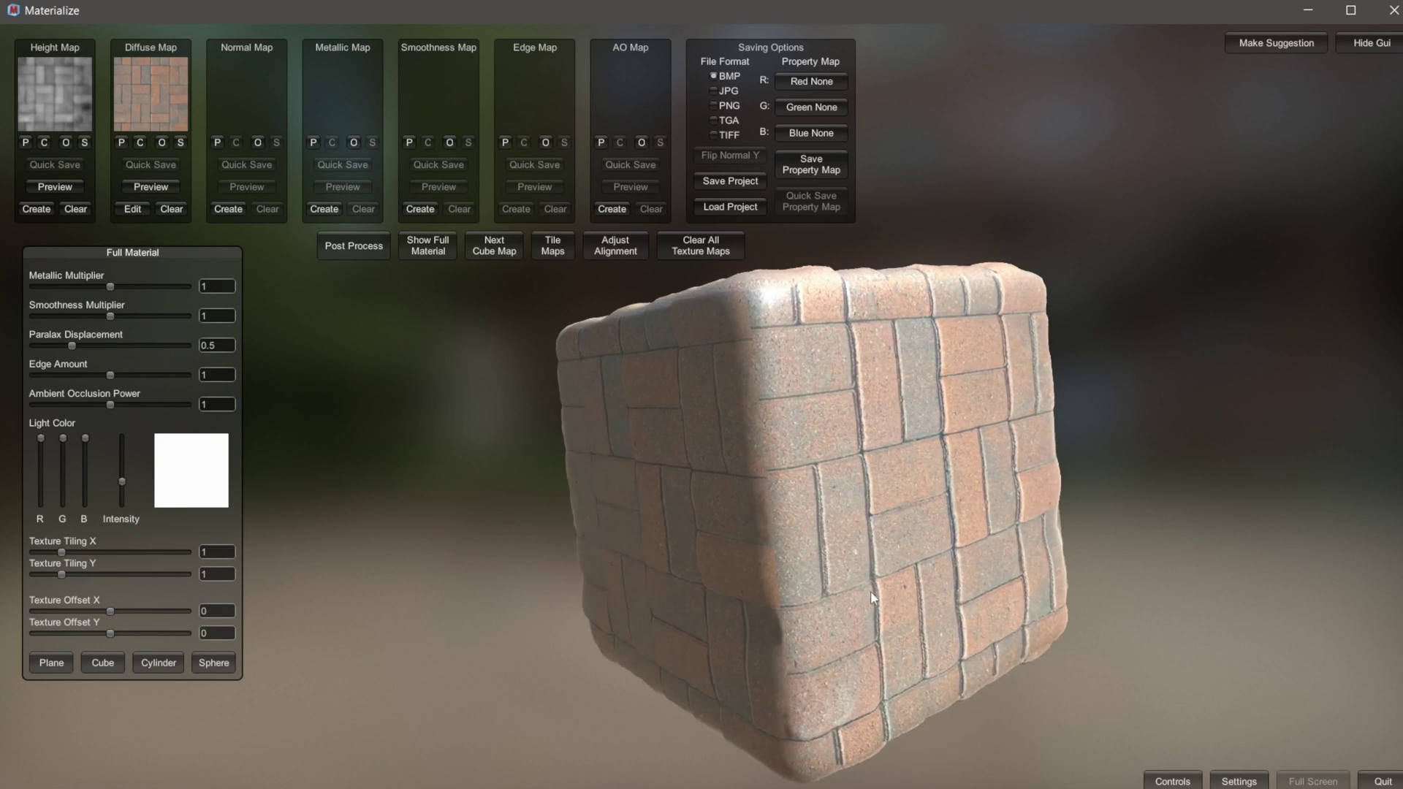
# - Reapply the height map with Final Contrast at 1.9807 and the sixth frequency weight raised, and inspect the full material on the cube
pyautogui.click(36, 209)
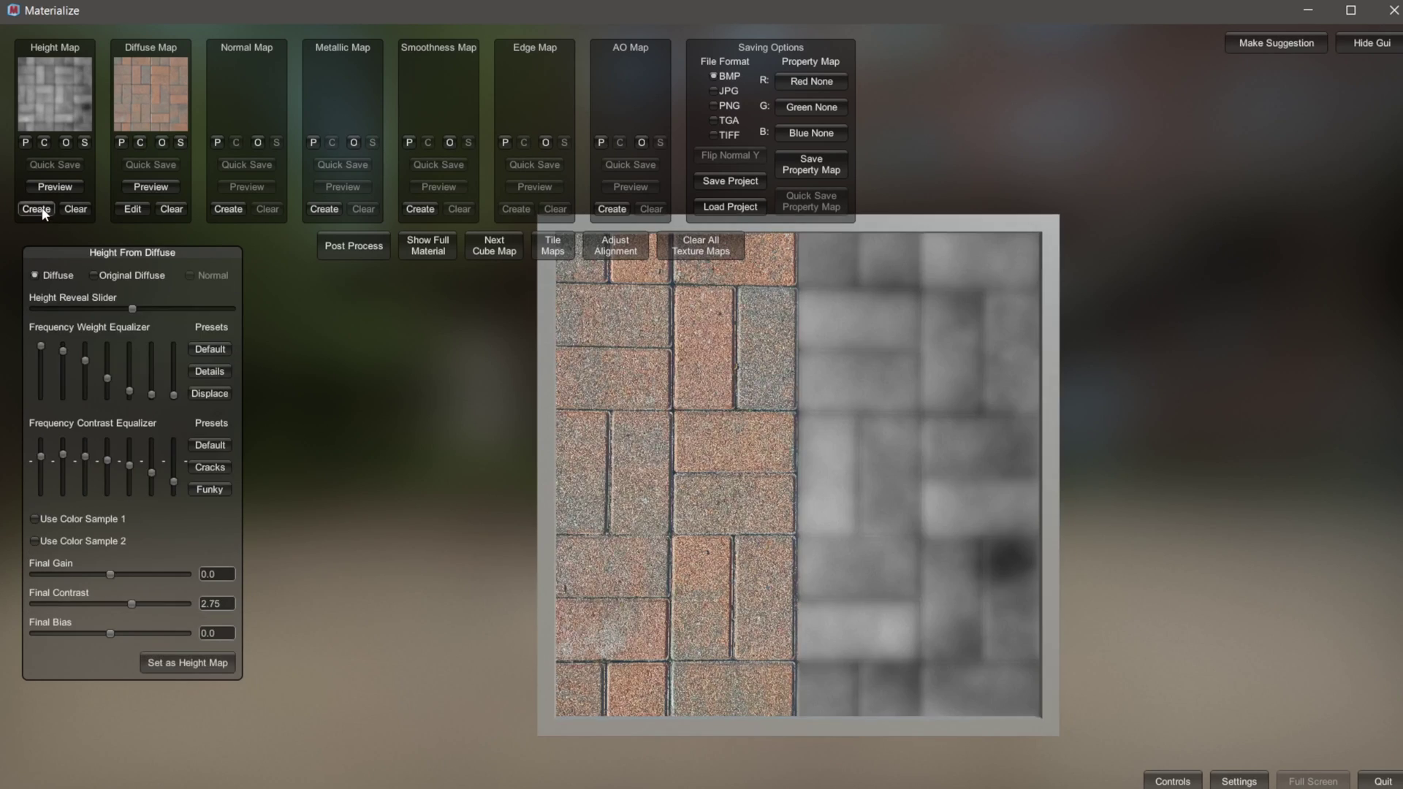
pyautogui.moveTo(129, 602); pyautogui.dragTo(123, 602)
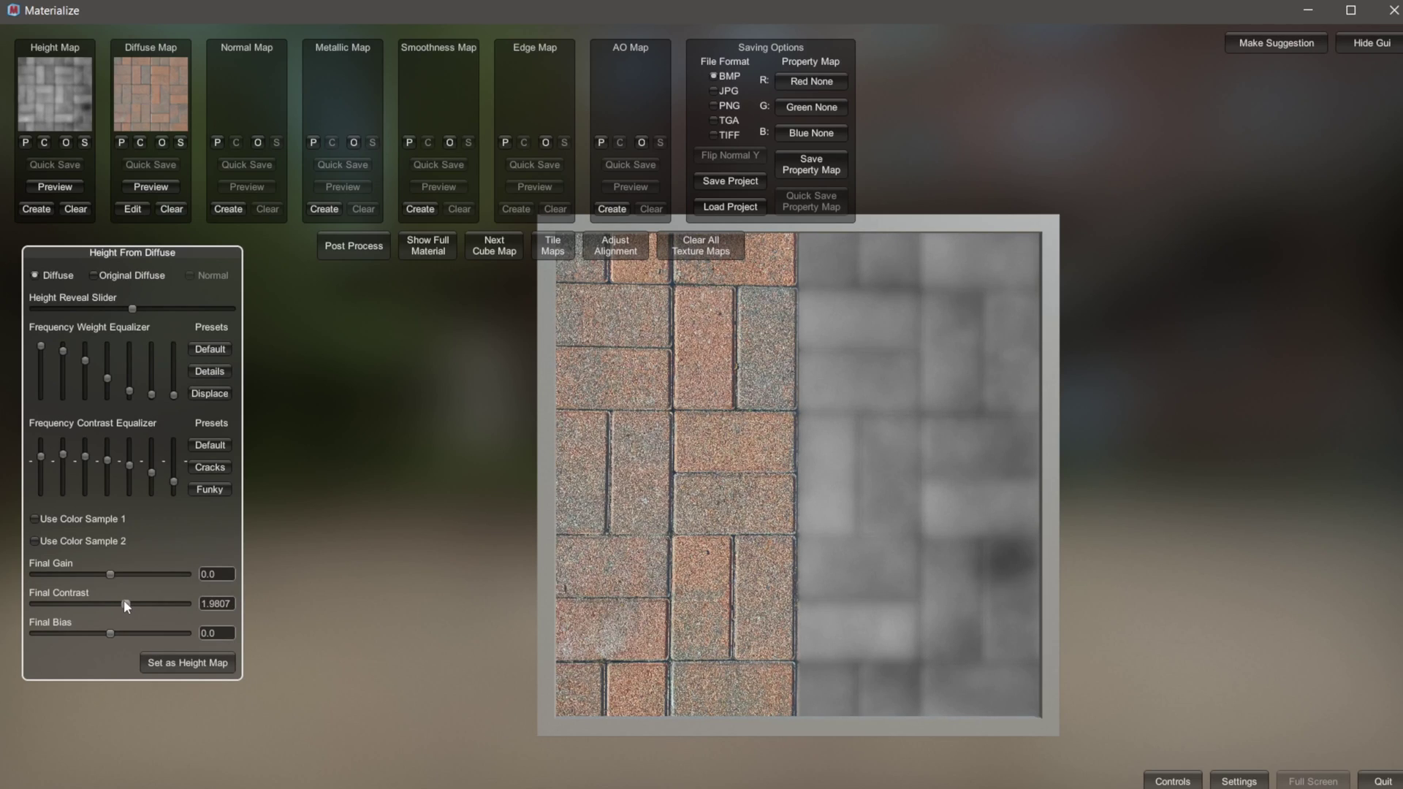
pyautogui.moveTo(173, 392)
pyautogui.mouseDown()
pyautogui.moveTo(175, 374)
pyautogui.moveTo(177, 386)
pyautogui.mouseUp()
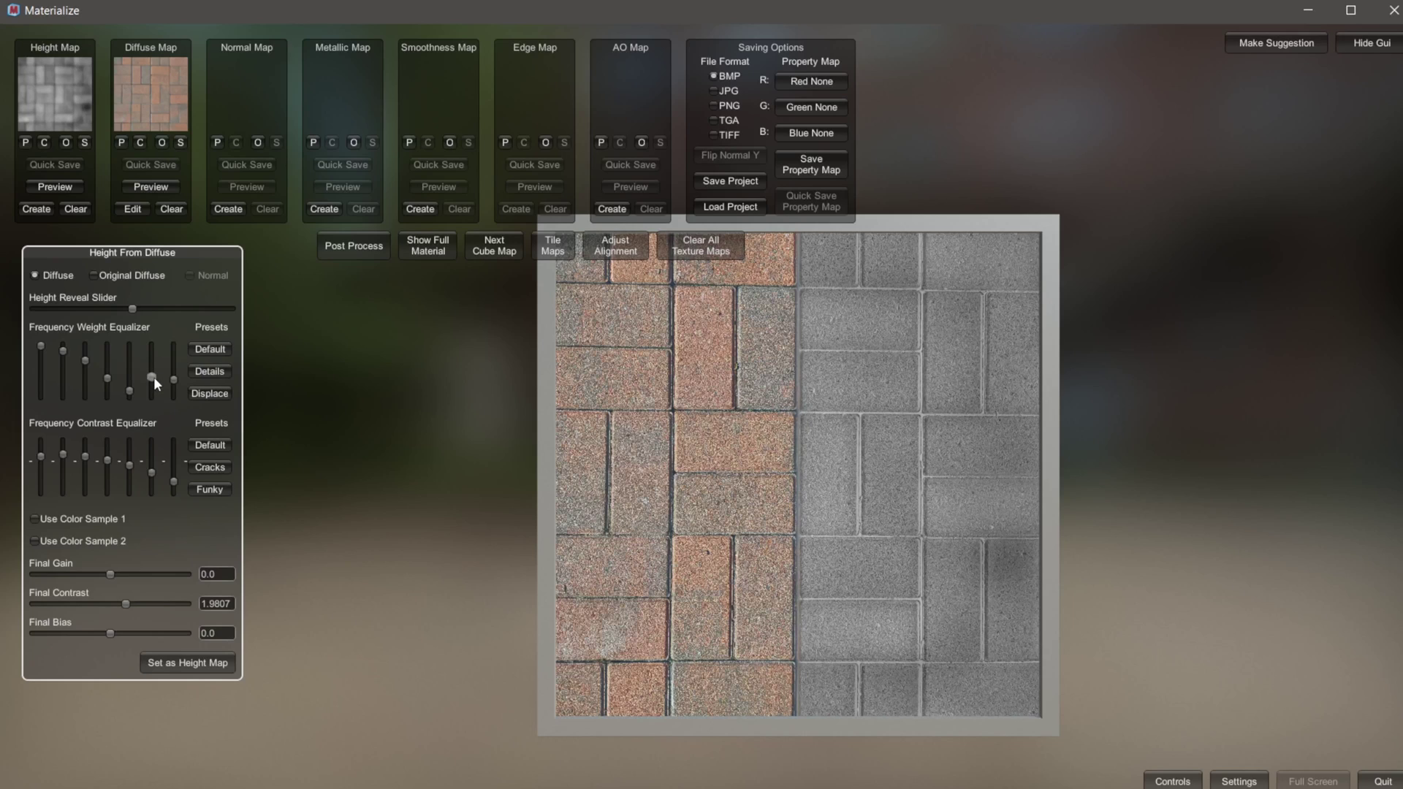
pyautogui.moveTo(173, 380); pyautogui.dragTo(173, 393)
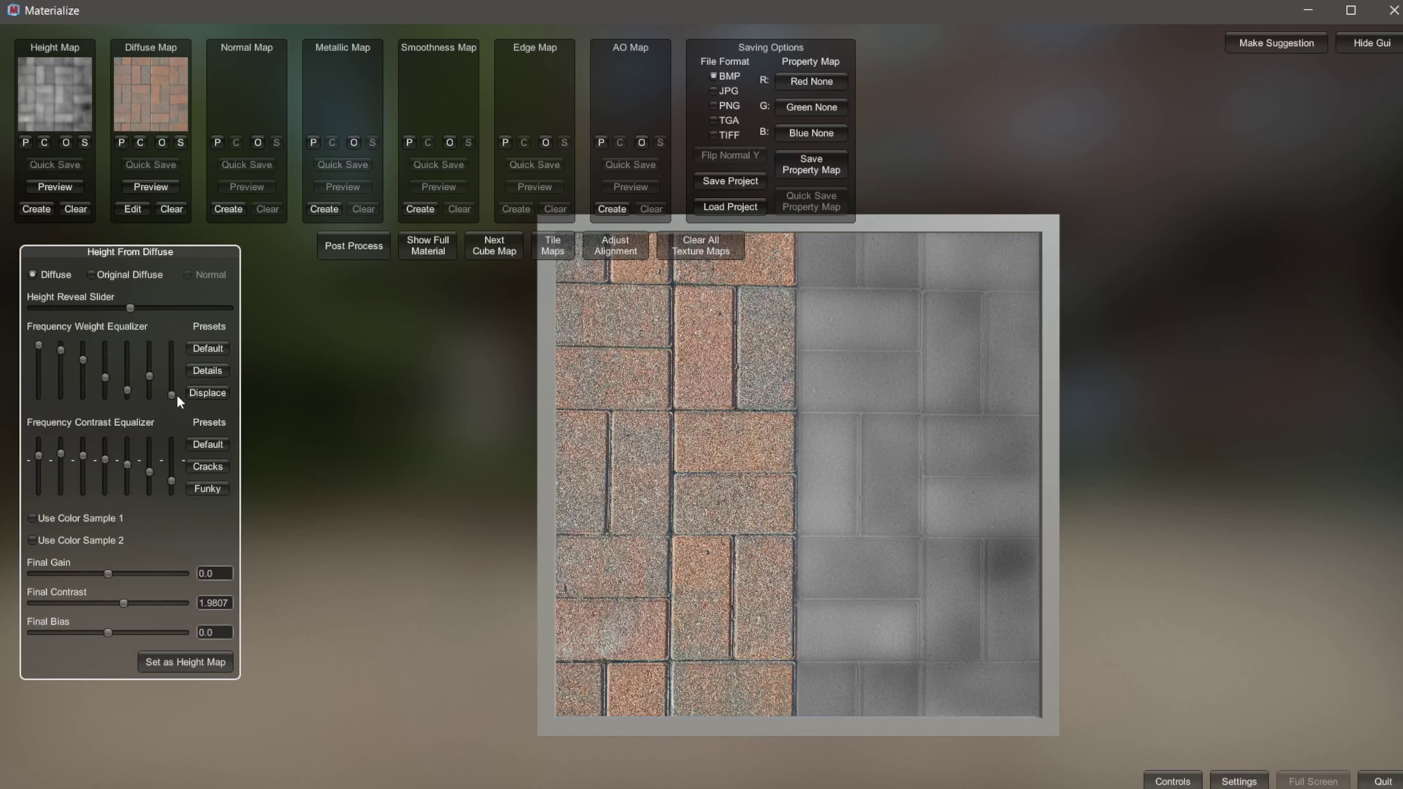
pyautogui.click(179, 667)
pyautogui.click(424, 252)
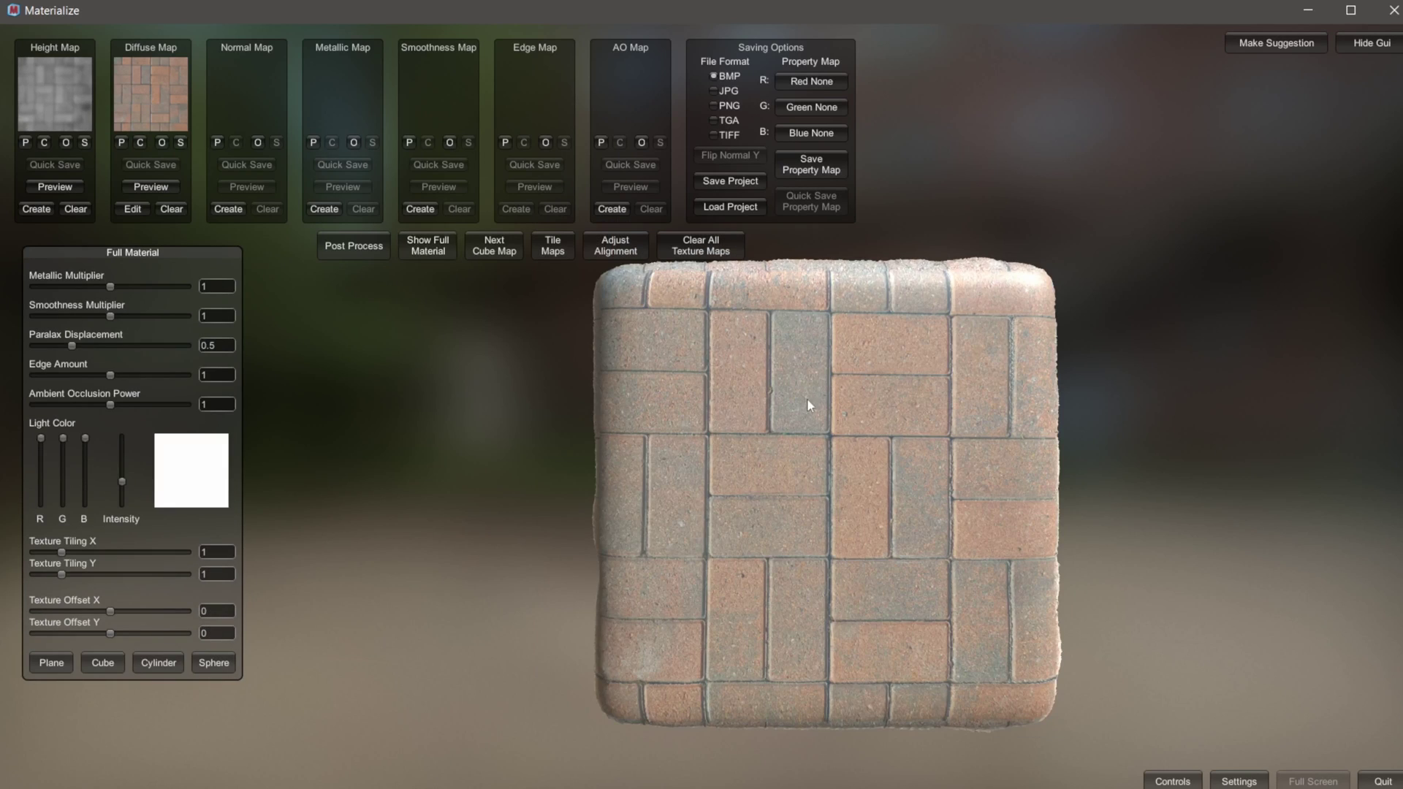
pyautogui.moveTo(807, 397); pyautogui.dragTo(873, 494)
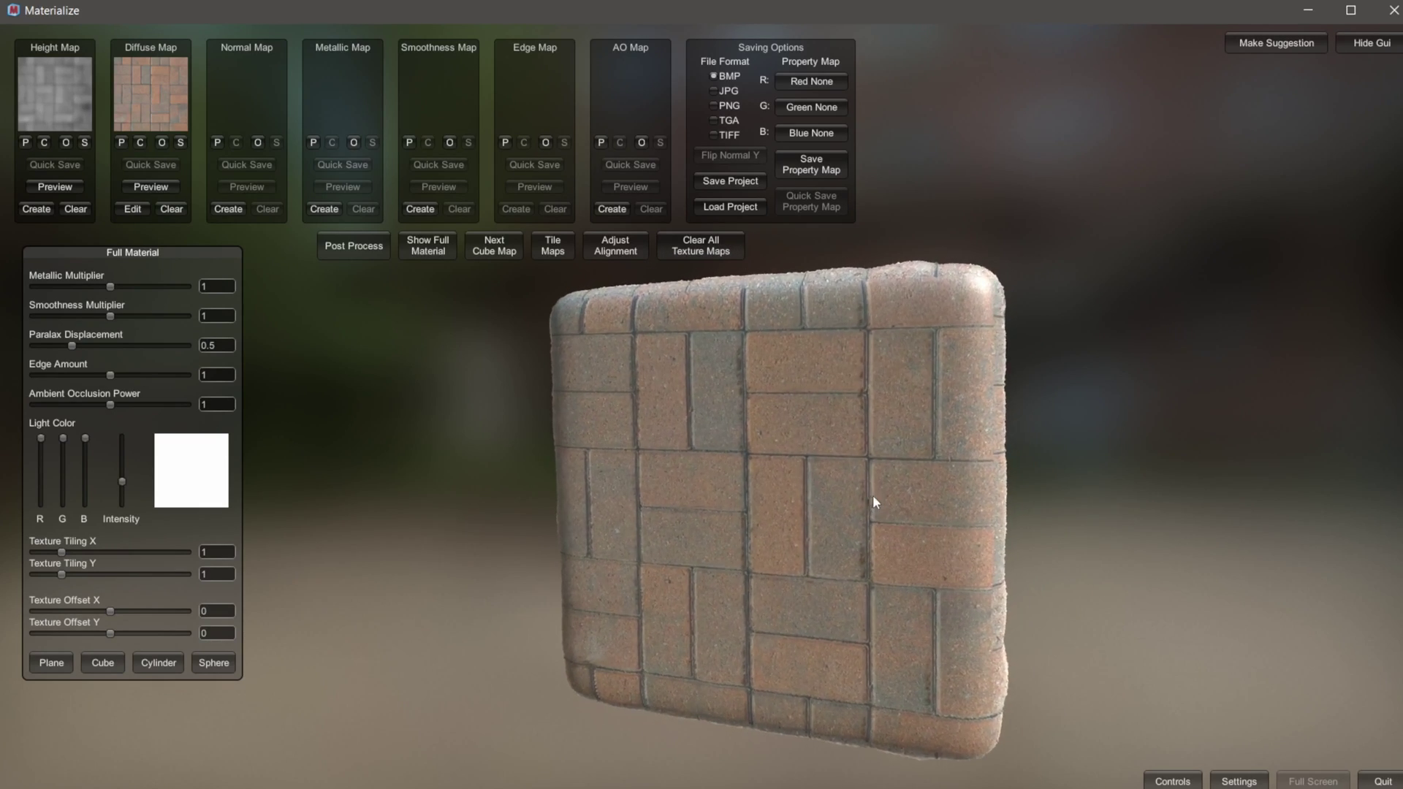
# - Create the normal map from the height map, trying the Crisp preset before applying the Mids frequency preset
pyautogui.click(227, 209)
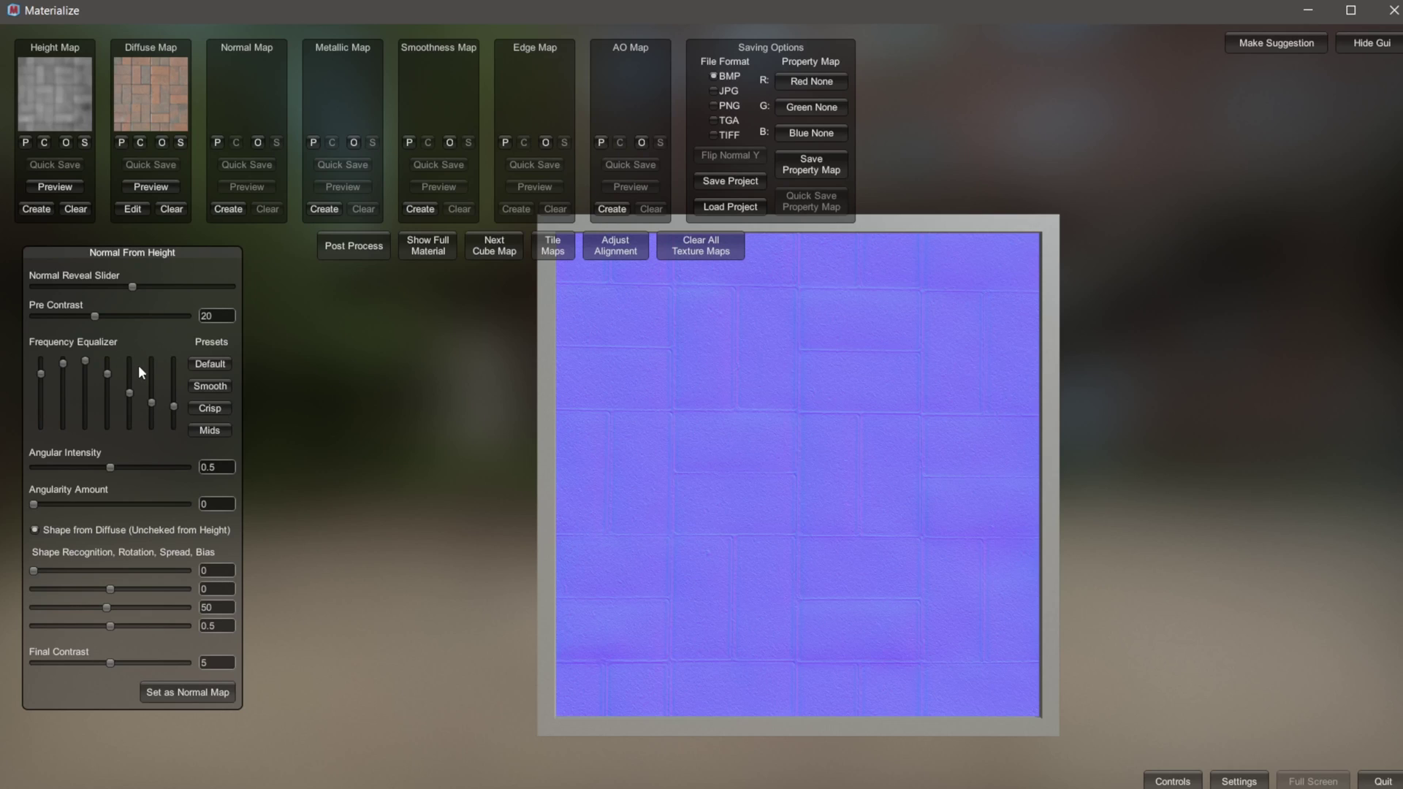
pyautogui.click(212, 406)
pyautogui.click(216, 431)
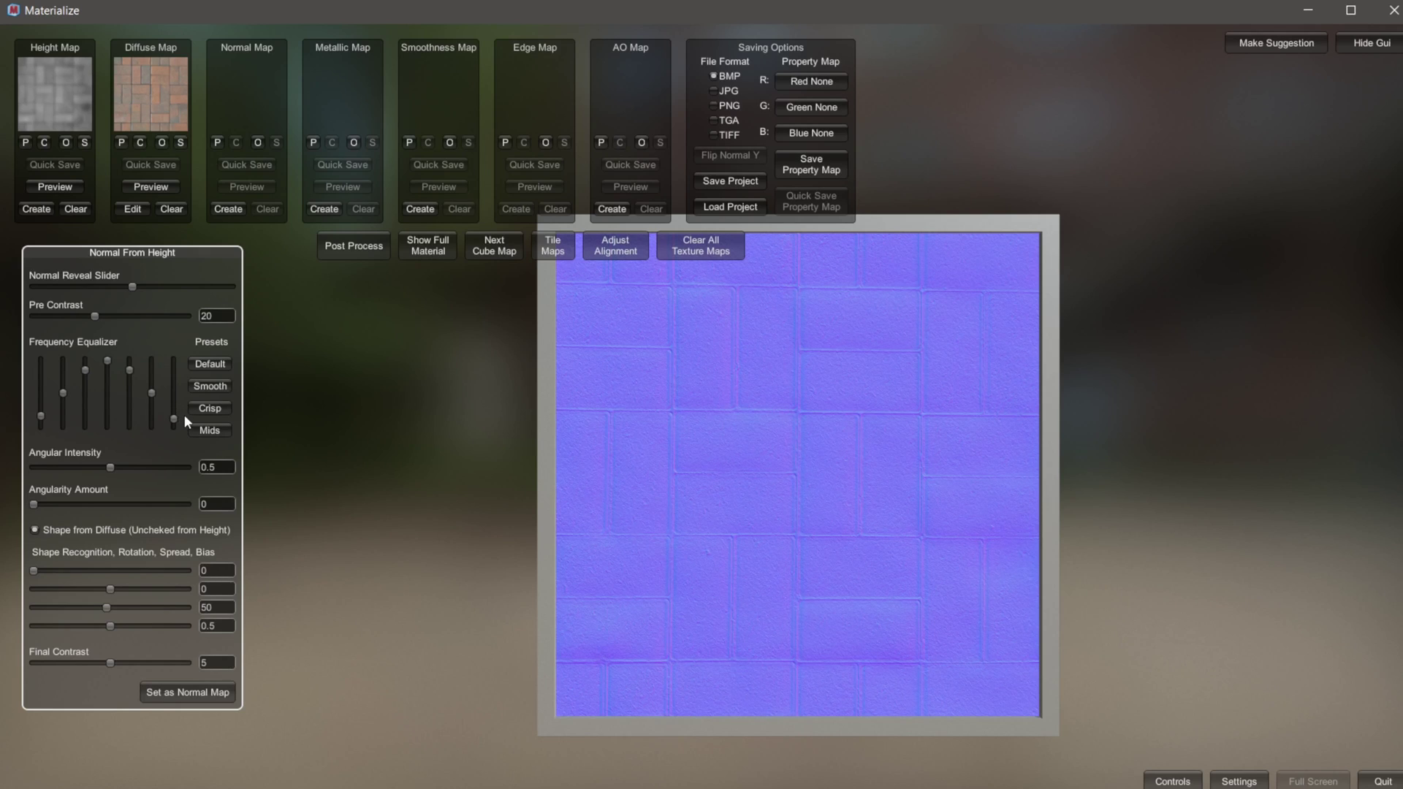
pyautogui.click(188, 696)
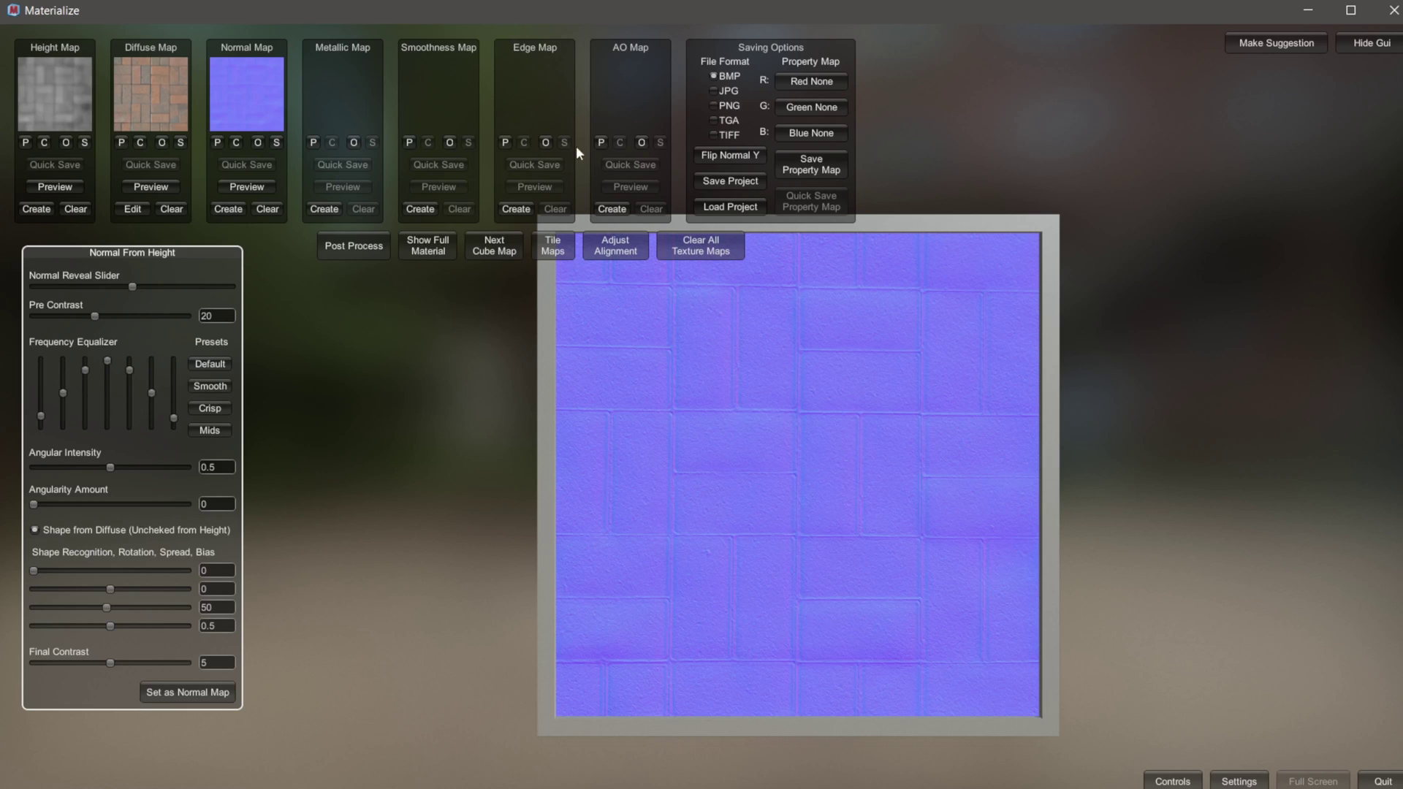
# - Create the AO map from the normal and height maps with the default settings
pyautogui.click(618, 207)
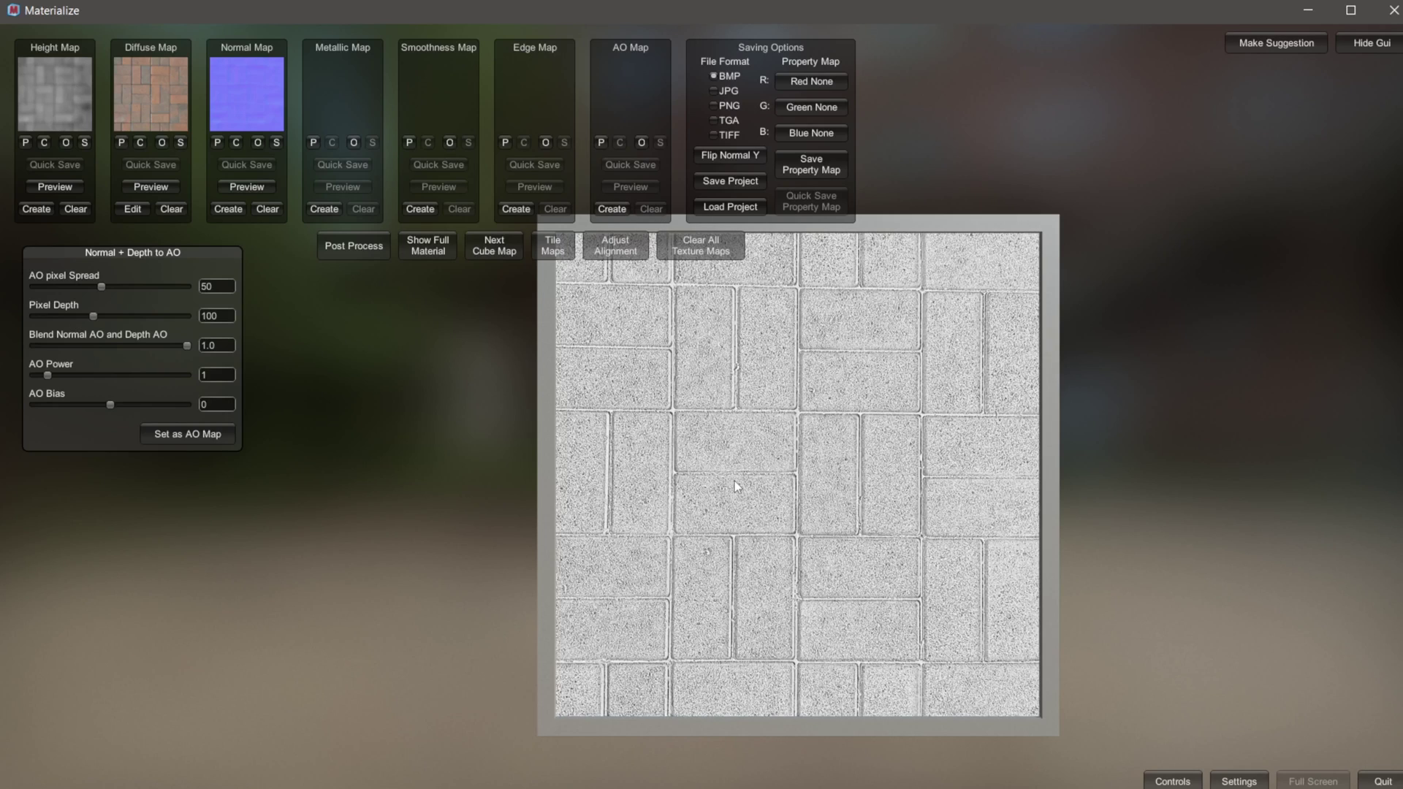
pyautogui.click(208, 439)
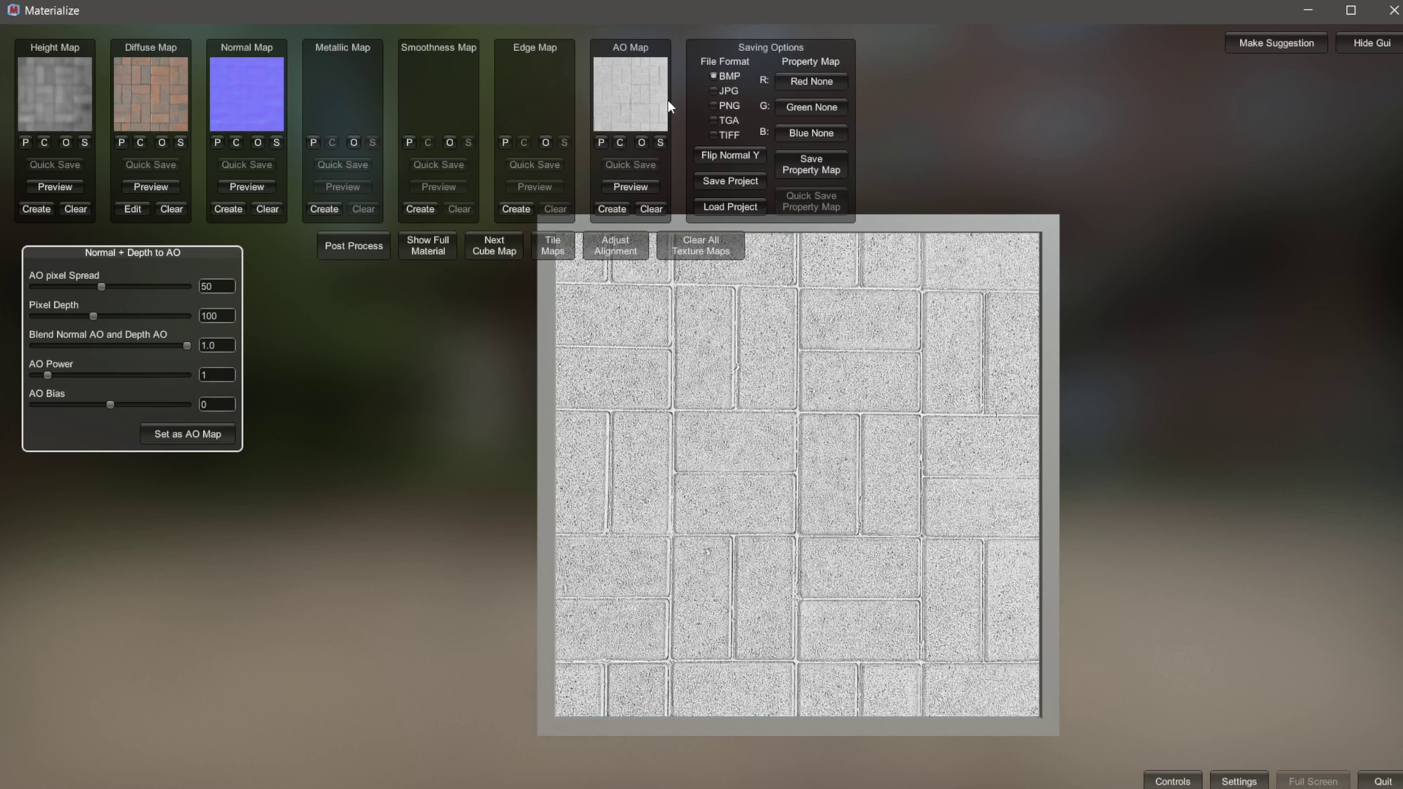
# - Reopen the height map generator and compare the Diffuse, Original Diffuse and Normal sources for the height result
pyautogui.click(47, 209)
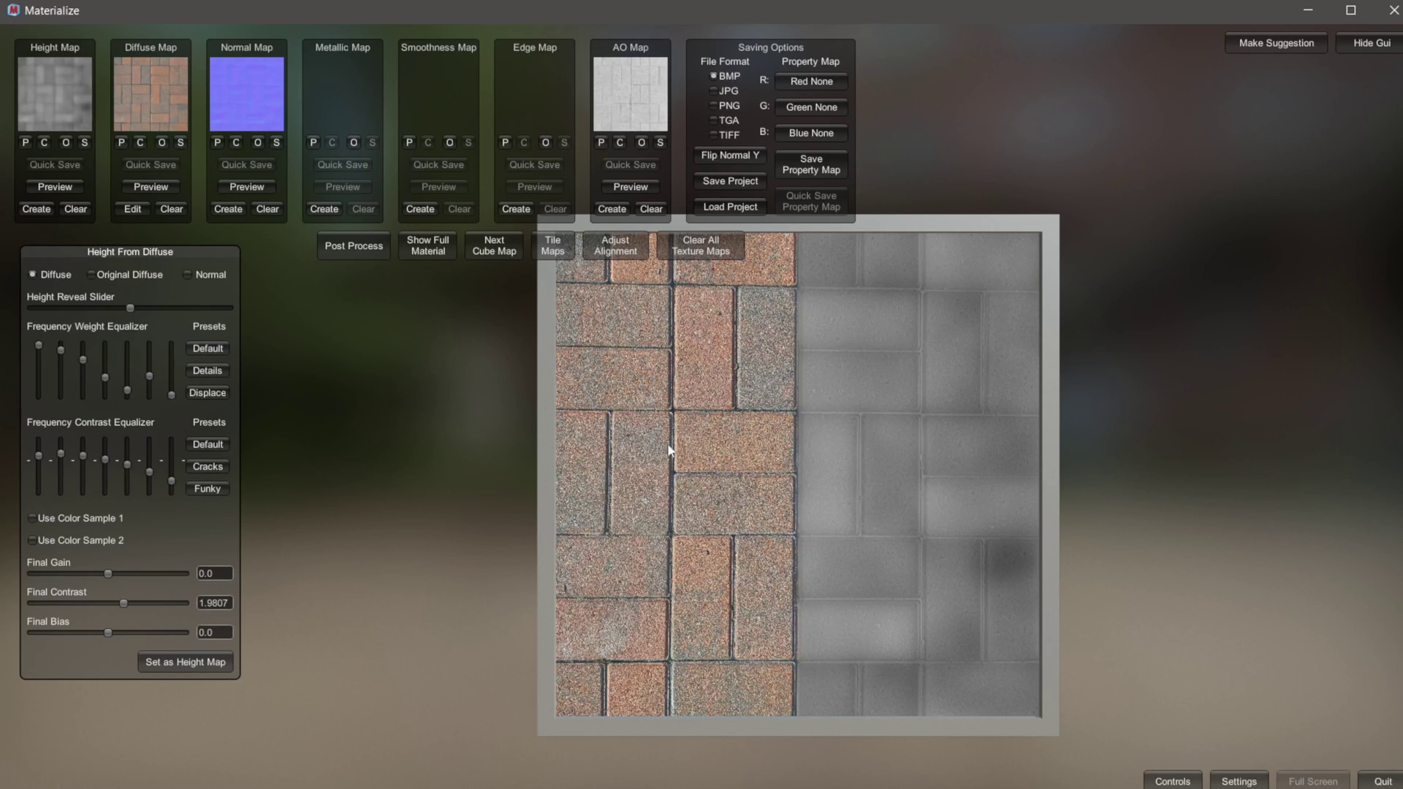
pyautogui.click(92, 276)
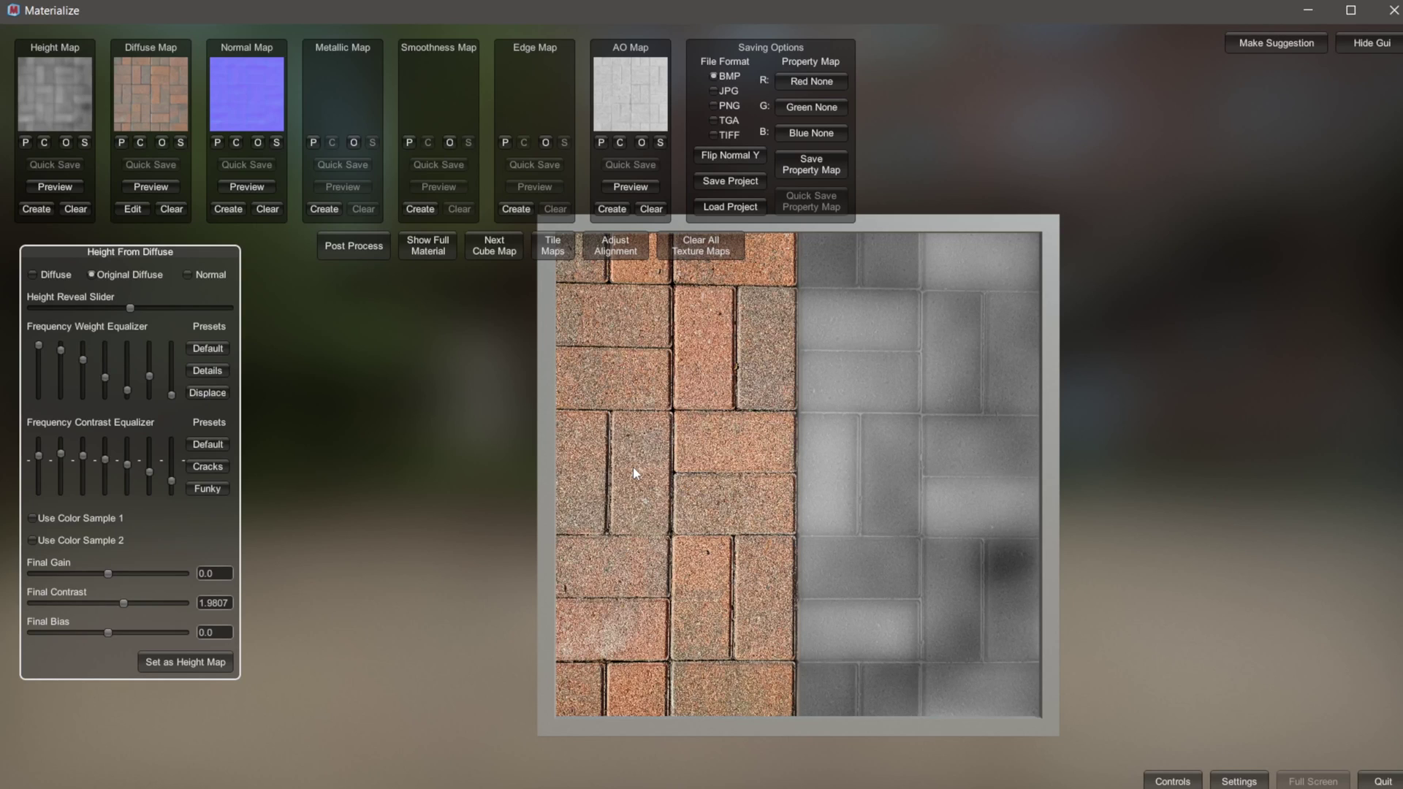
pyautogui.click(55, 272)
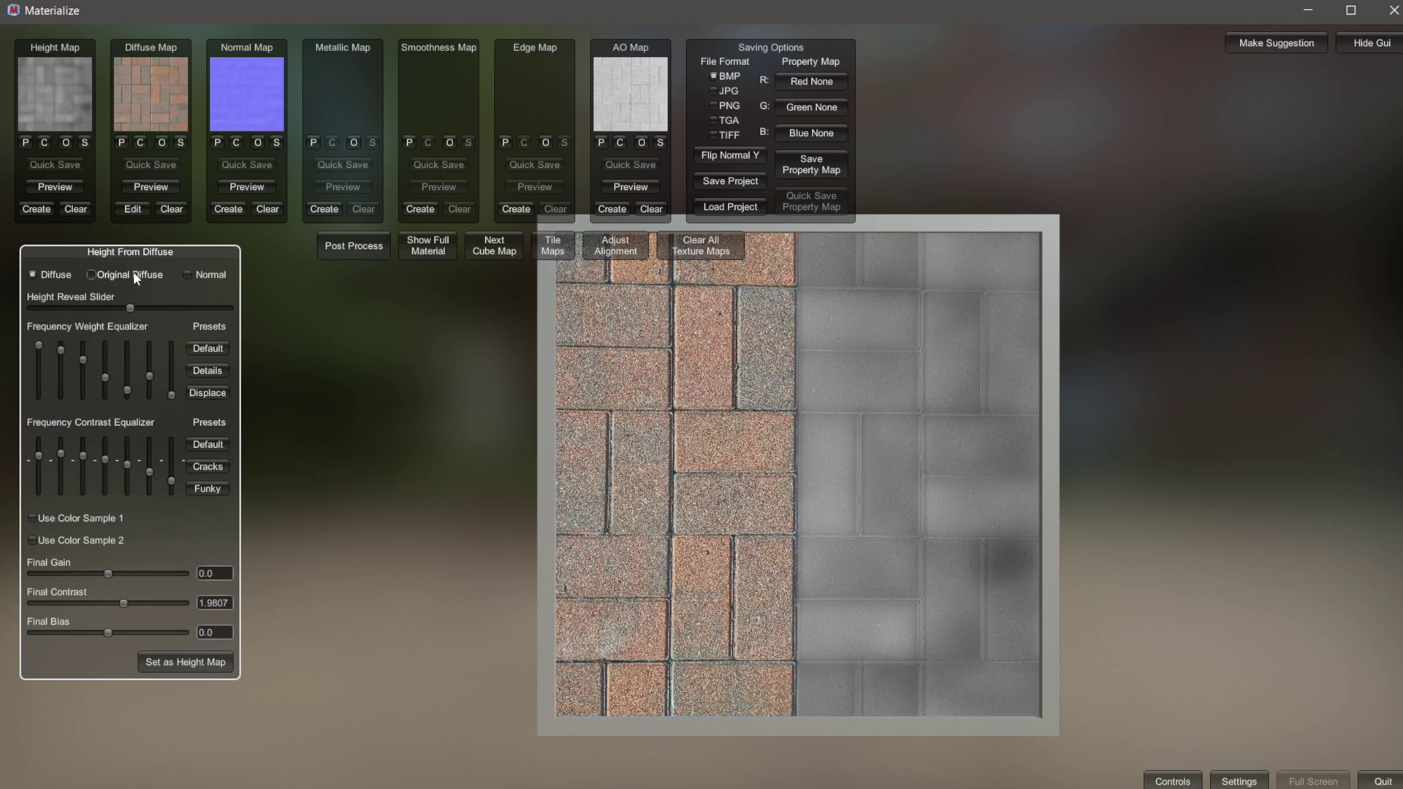
pyautogui.click(130, 274)
pyautogui.click(51, 274)
pyautogui.click(111, 275)
pyautogui.click(38, 276)
pyautogui.click(125, 277)
pyautogui.click(42, 279)
pyautogui.click(117, 276)
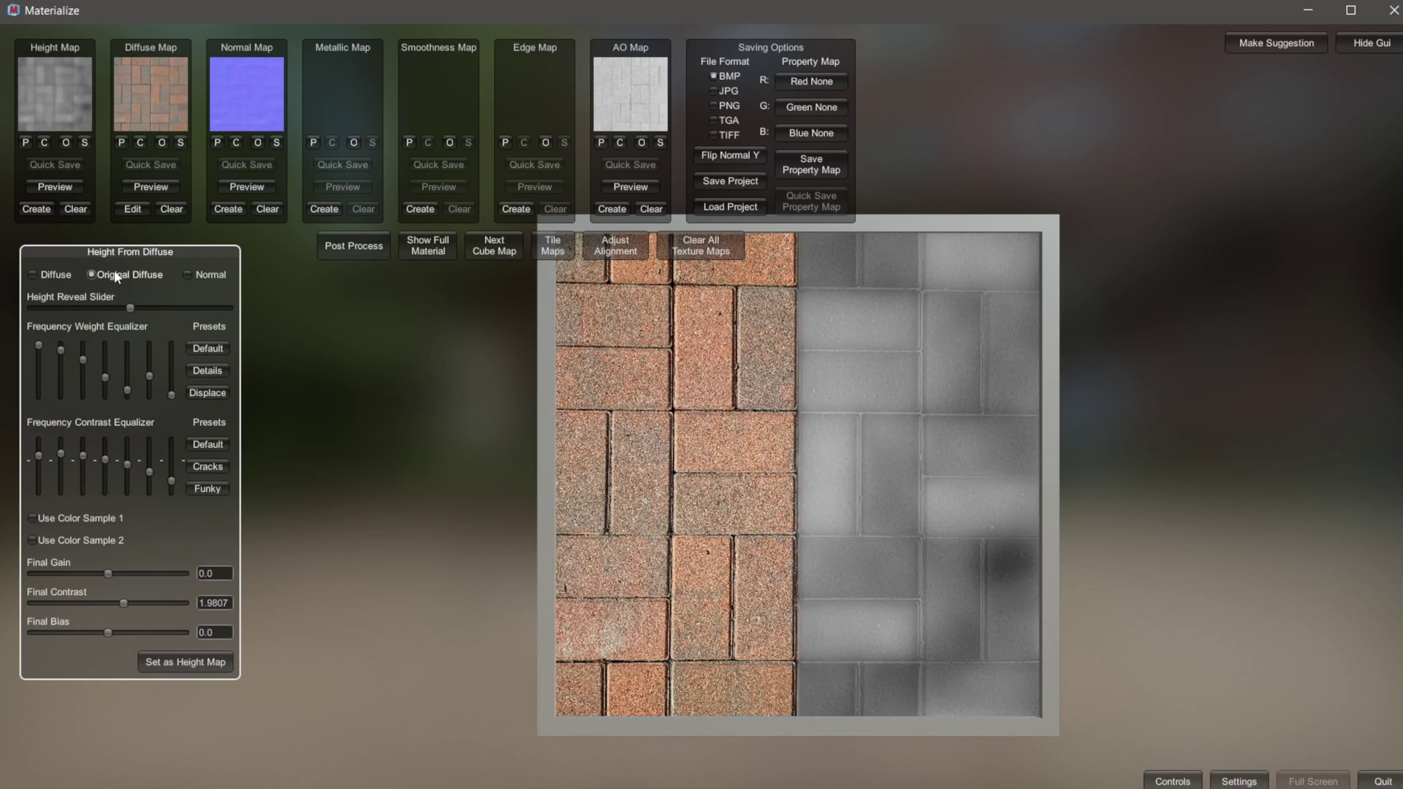
pyautogui.click(217, 275)
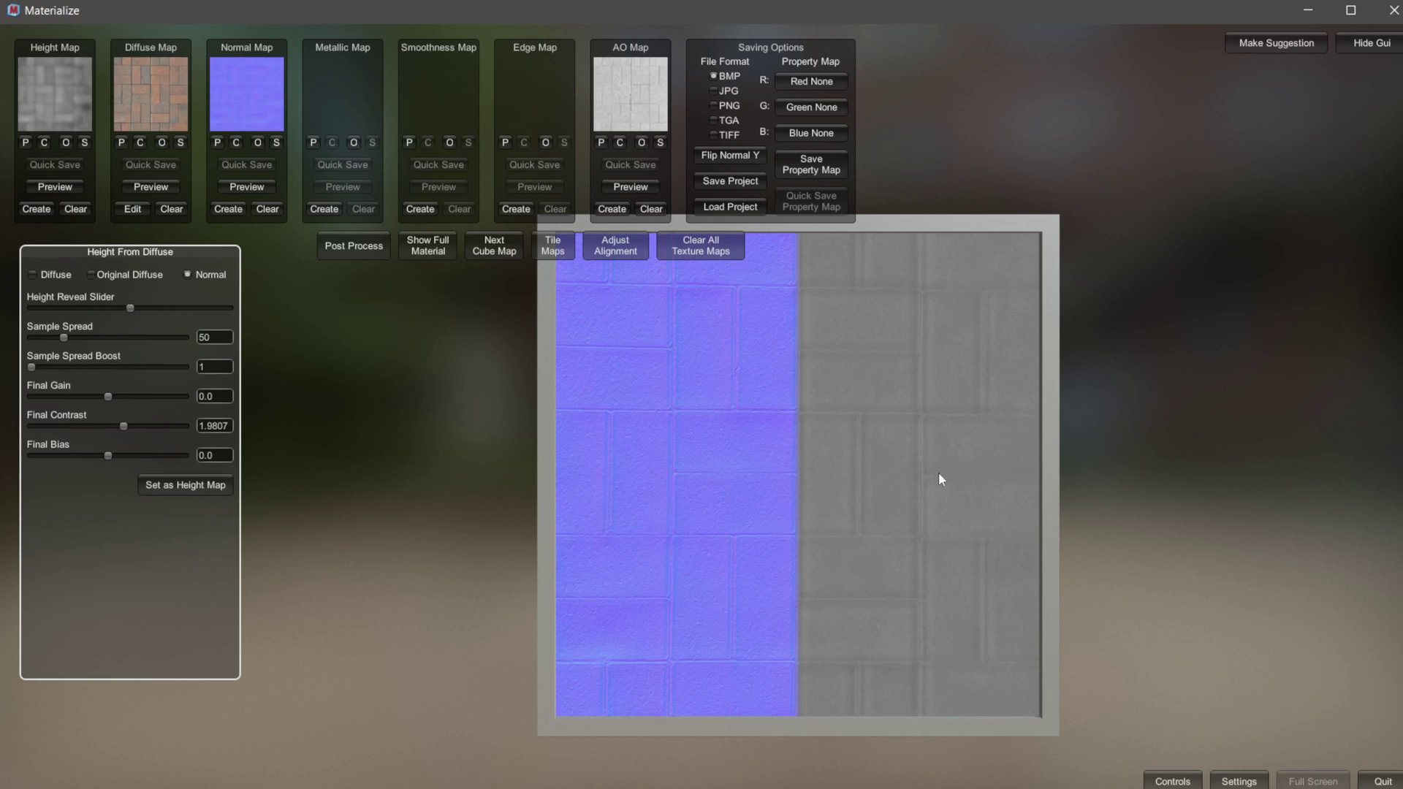
pyautogui.click(48, 273)
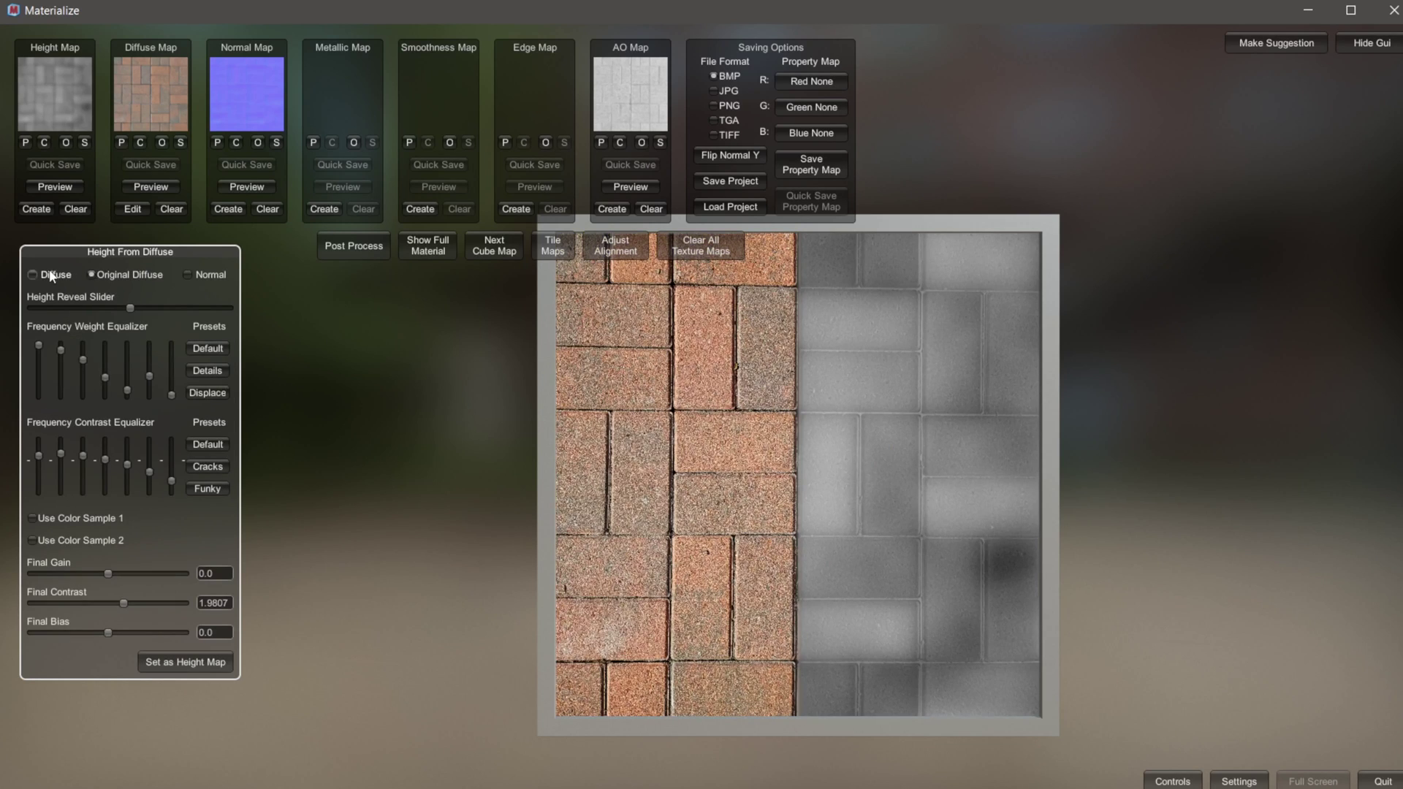
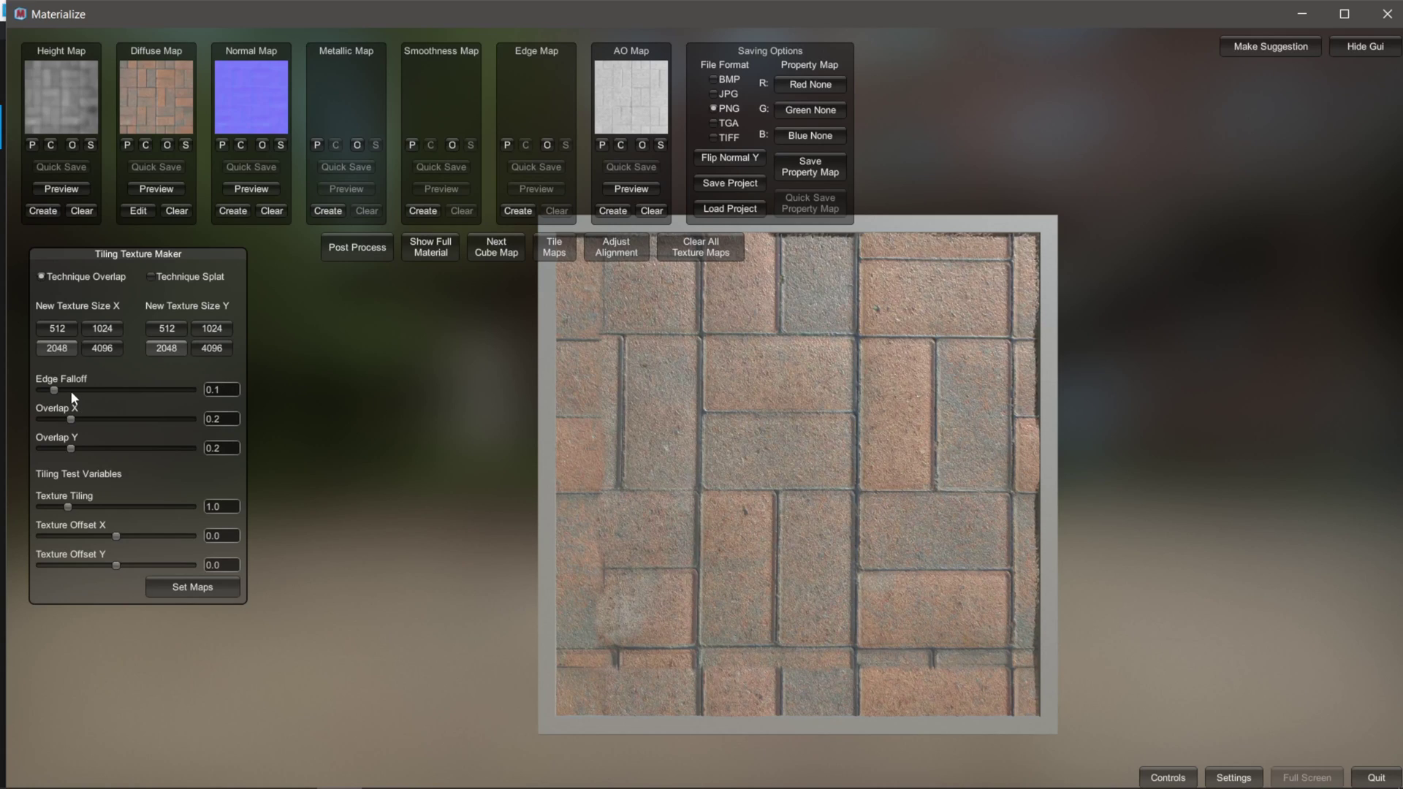
# - Set the new tiled texture size to 4096 by 4096 and the Edge Falloff to 0.3284
pyautogui.click(119, 348)
pyautogui.click(209, 346)
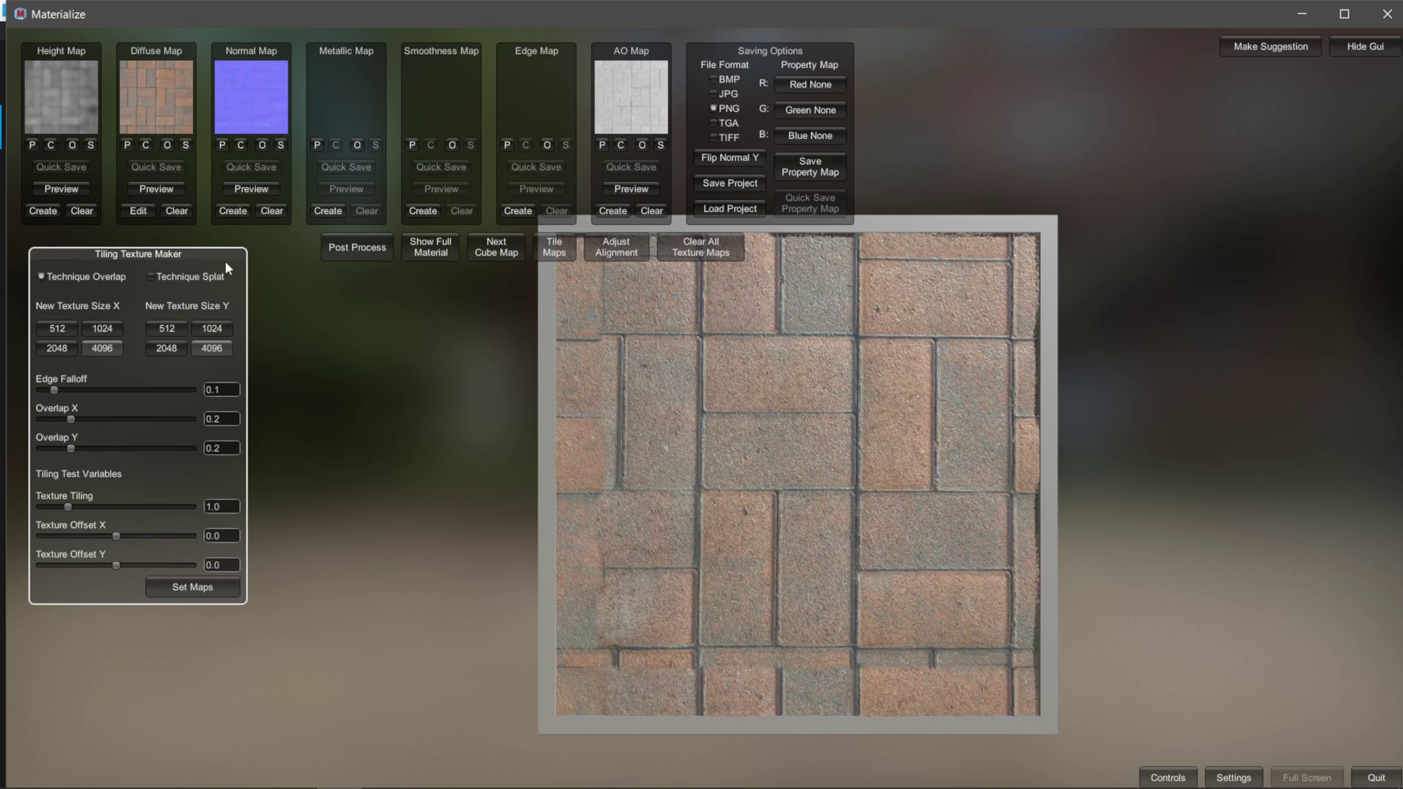
pyautogui.moveTo(55, 392); pyautogui.dragTo(90, 384)
# - Try the Splat tiling technique with a Splat Rotation of 0.2596, and return to the Overlap technique
pyautogui.click(188, 278)
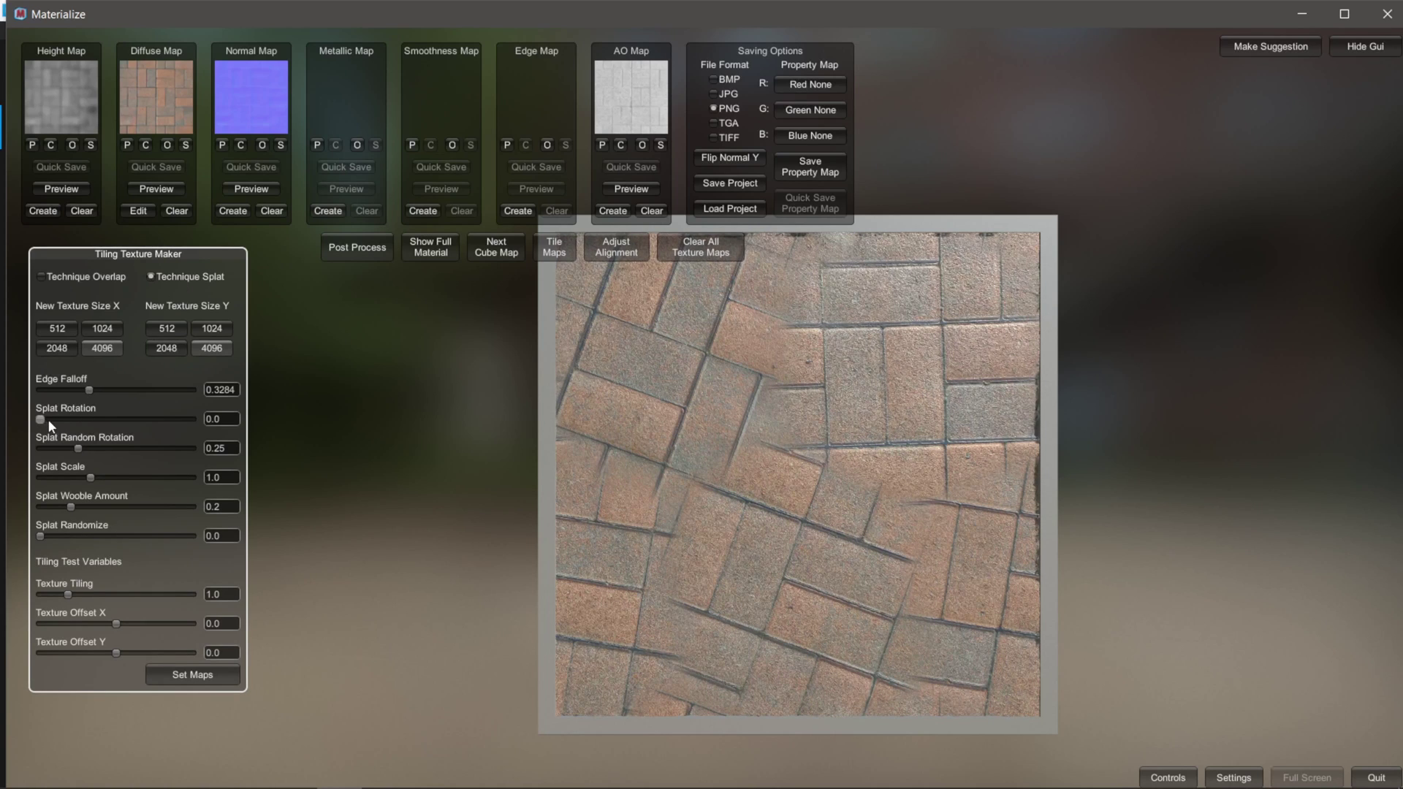
pyautogui.moveTo(50, 423); pyautogui.dragTo(87, 437)
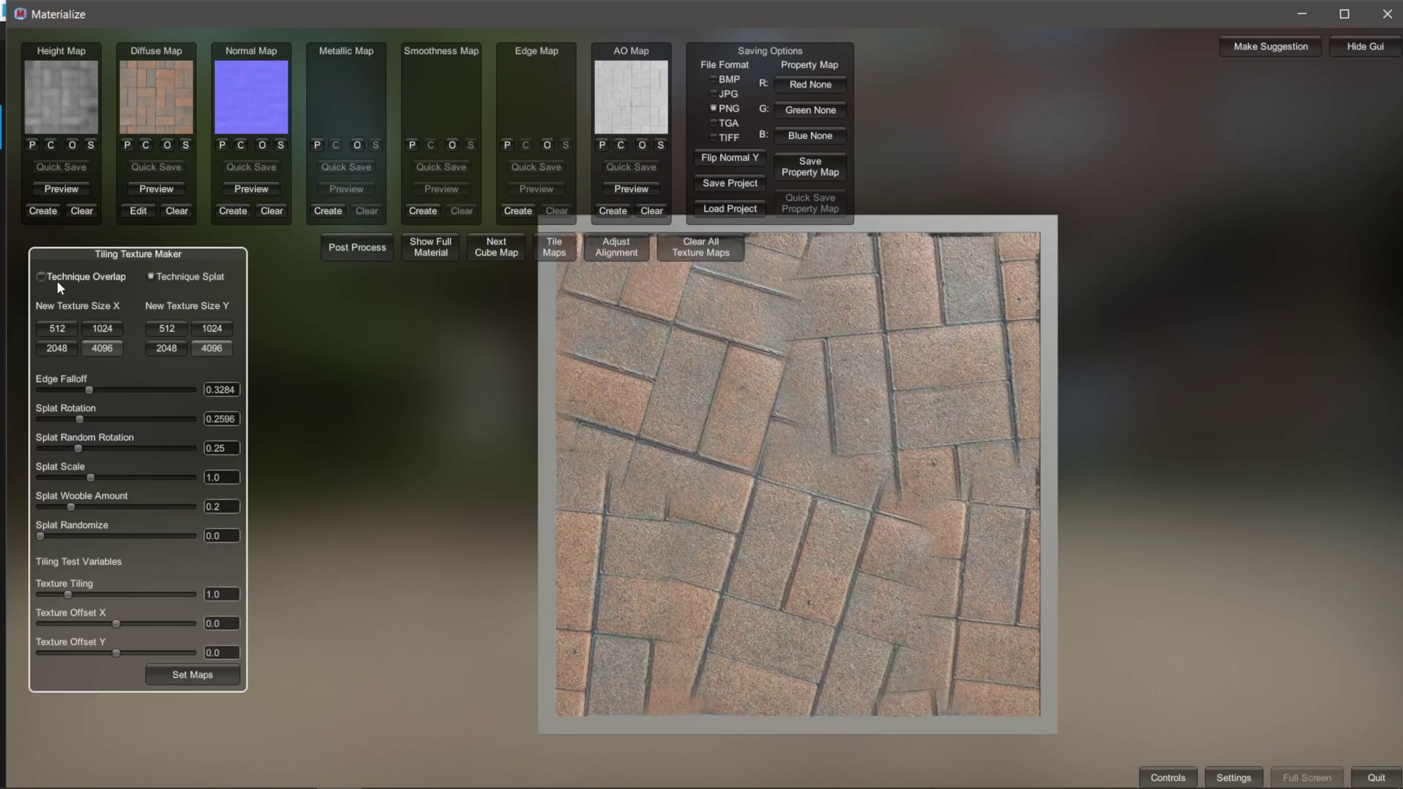
pyautogui.click(57, 281)
# - Check tiling at 3.5206 while setting Edge Falloff to 0.8238, Overlap X to 0.3586 and Overlap Y to 0.2336, and apply the tiled maps
pyautogui.moveTo(86, 388); pyautogui.dragTo(141, 392)
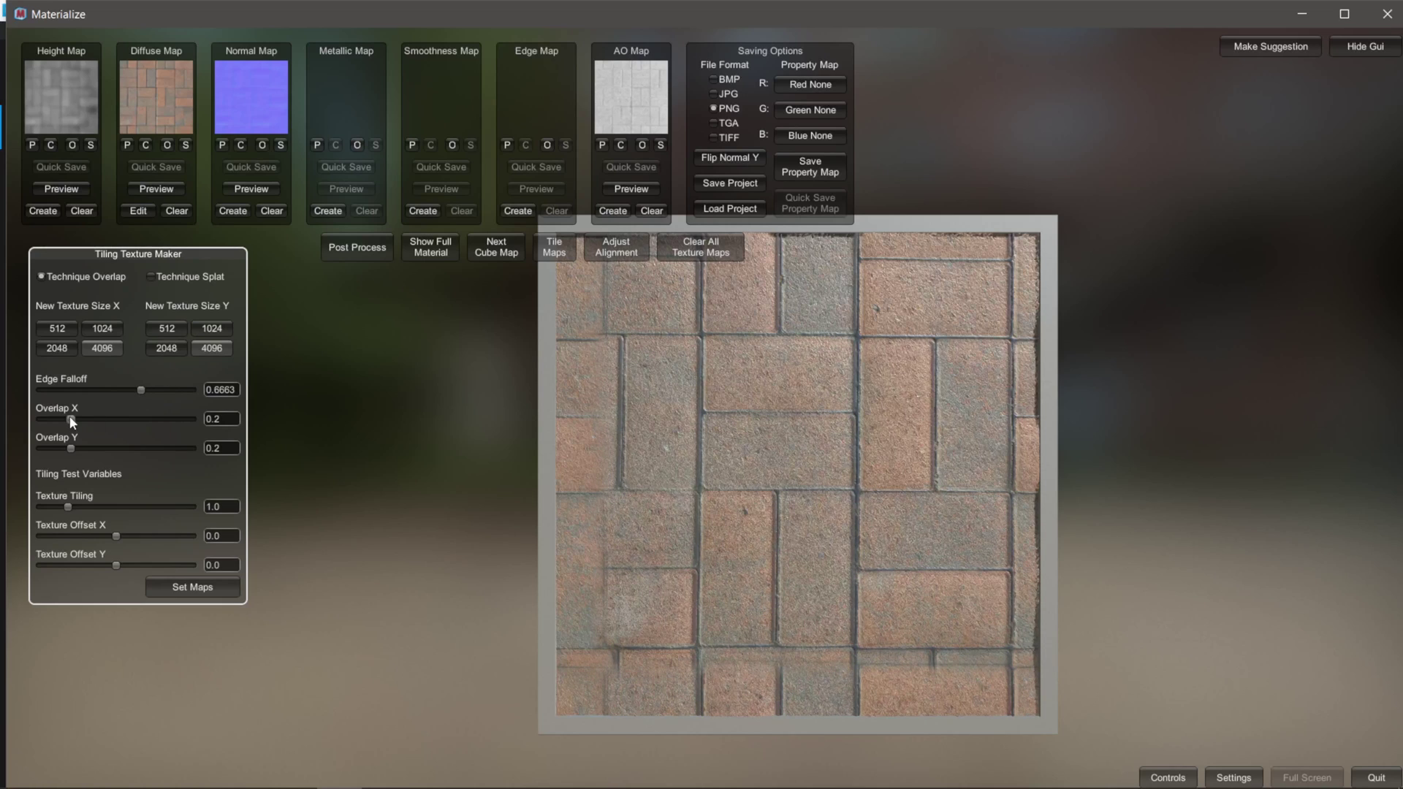
pyautogui.moveTo(71, 418); pyautogui.dragTo(95, 419)
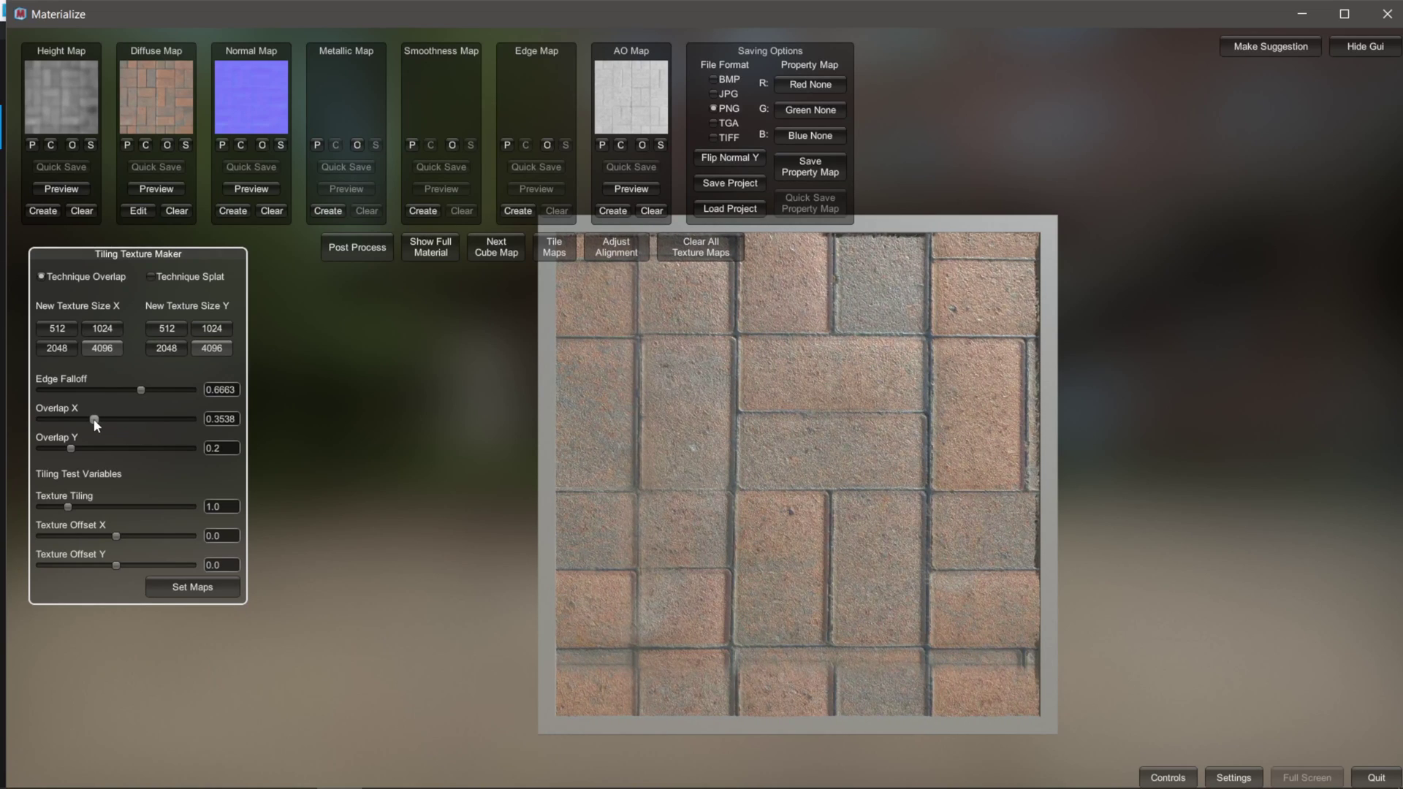
pyautogui.moveTo(142, 390); pyautogui.dragTo(210, 393)
pyautogui.moveTo(68, 507); pyautogui.dragTo(147, 519)
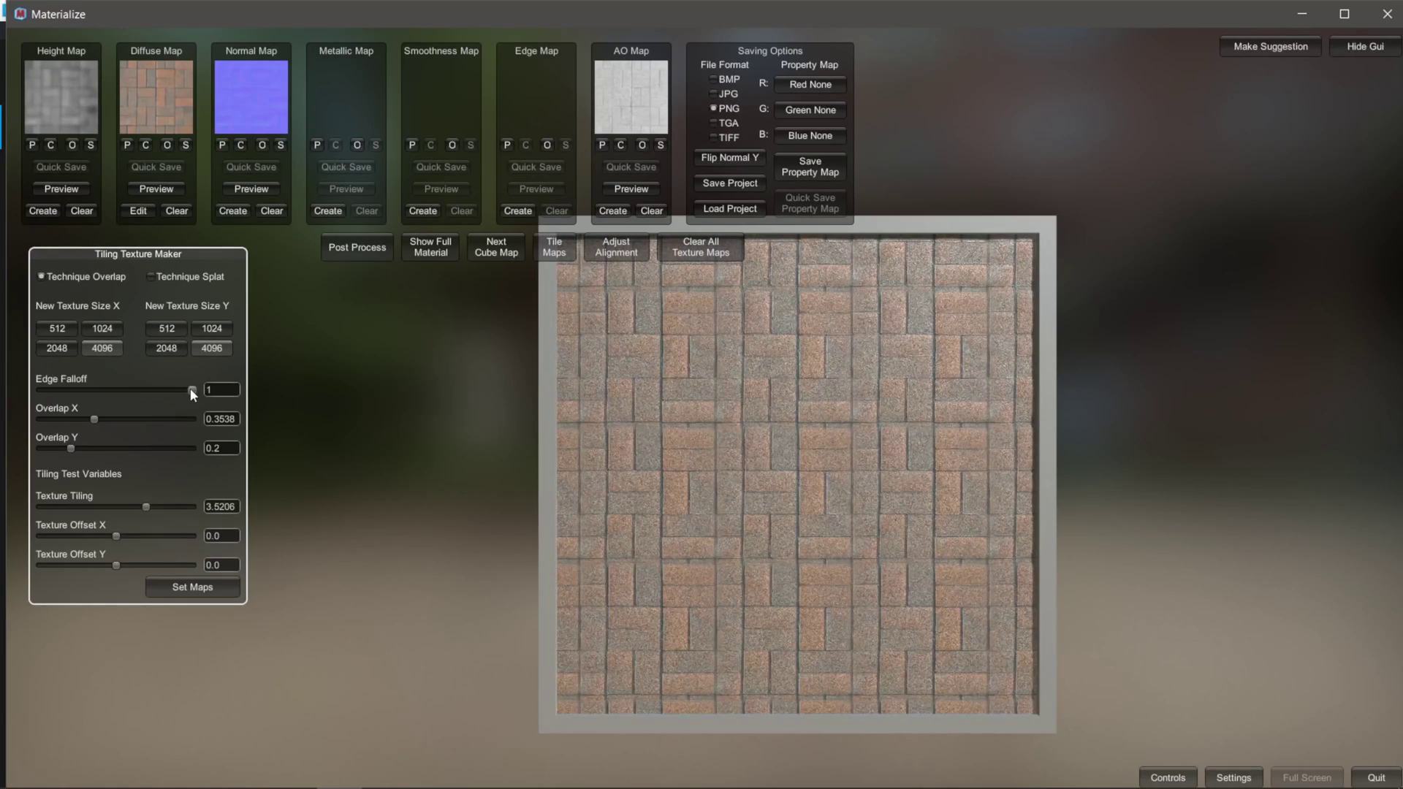
pyautogui.moveTo(190, 390); pyautogui.dragTo(165, 411)
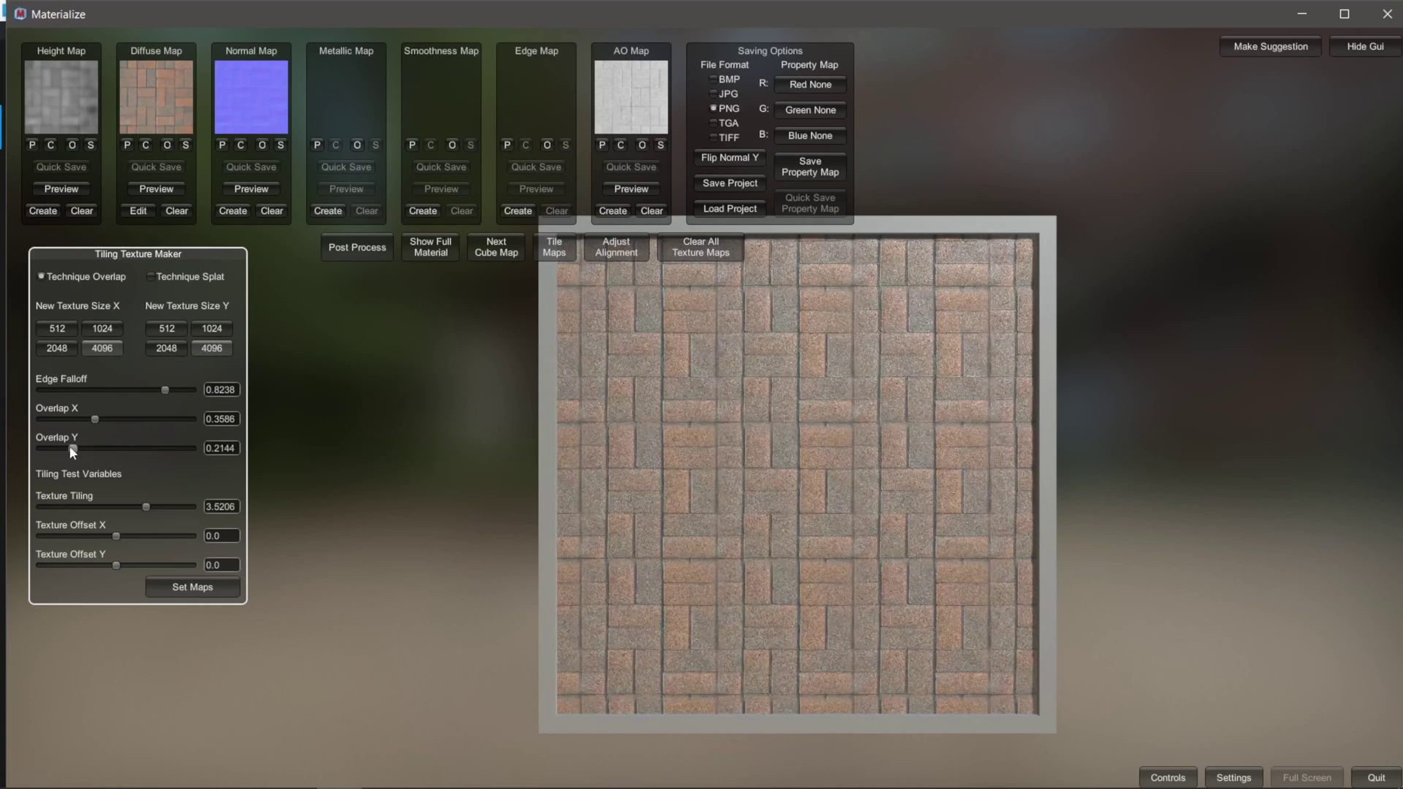
pyautogui.moveTo(70, 448); pyautogui.dragTo(76, 451)
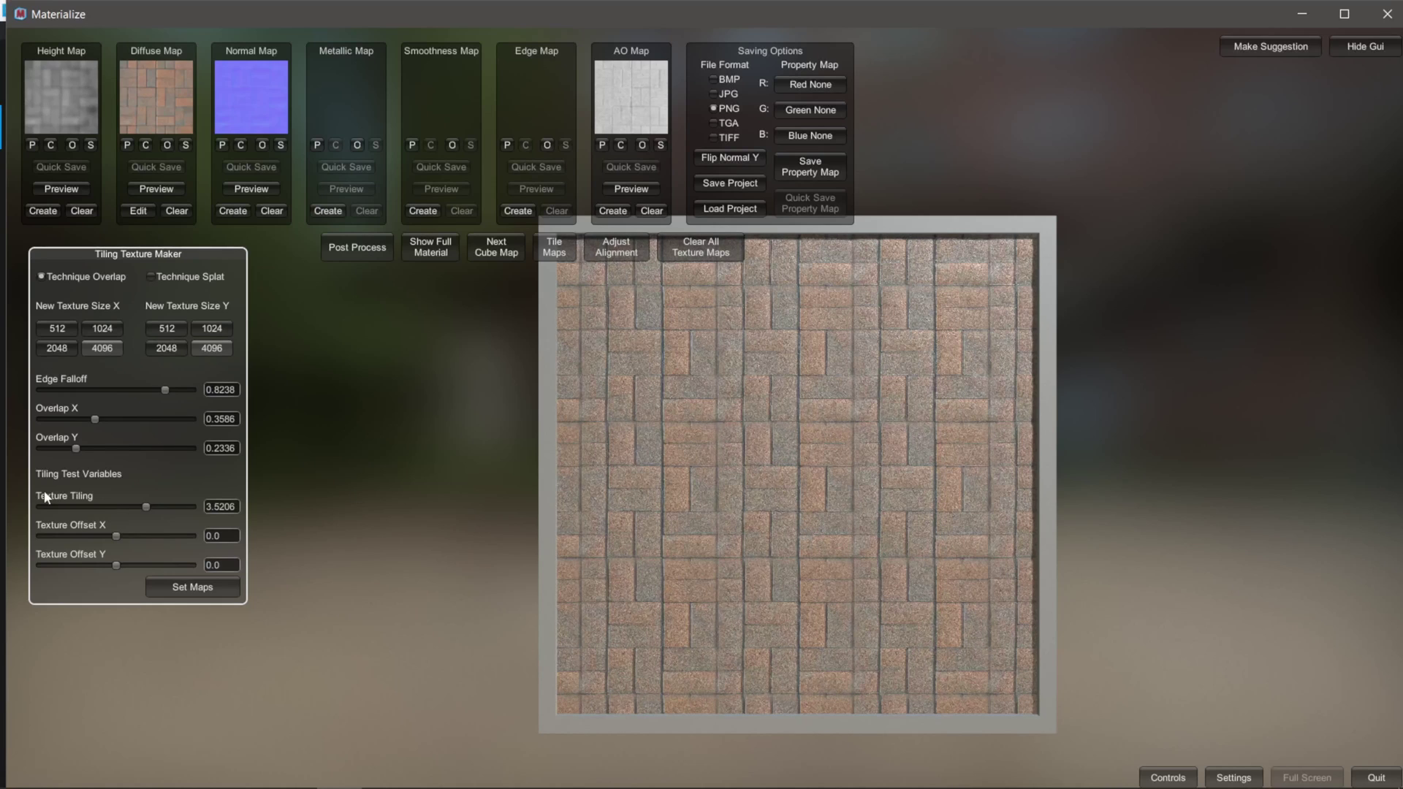
pyautogui.moveTo(146, 506); pyautogui.dragTo(26, 572)
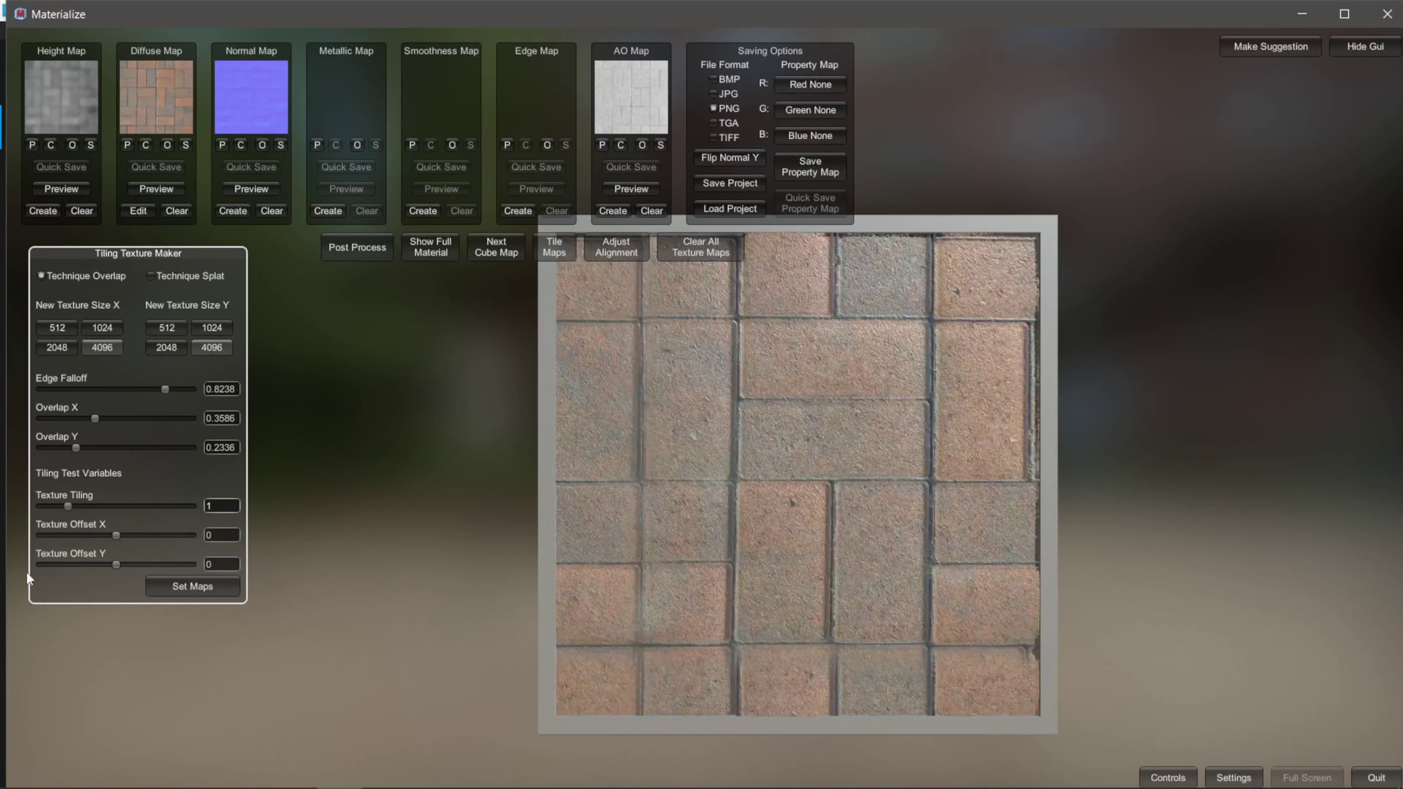
pyautogui.click(199, 592)
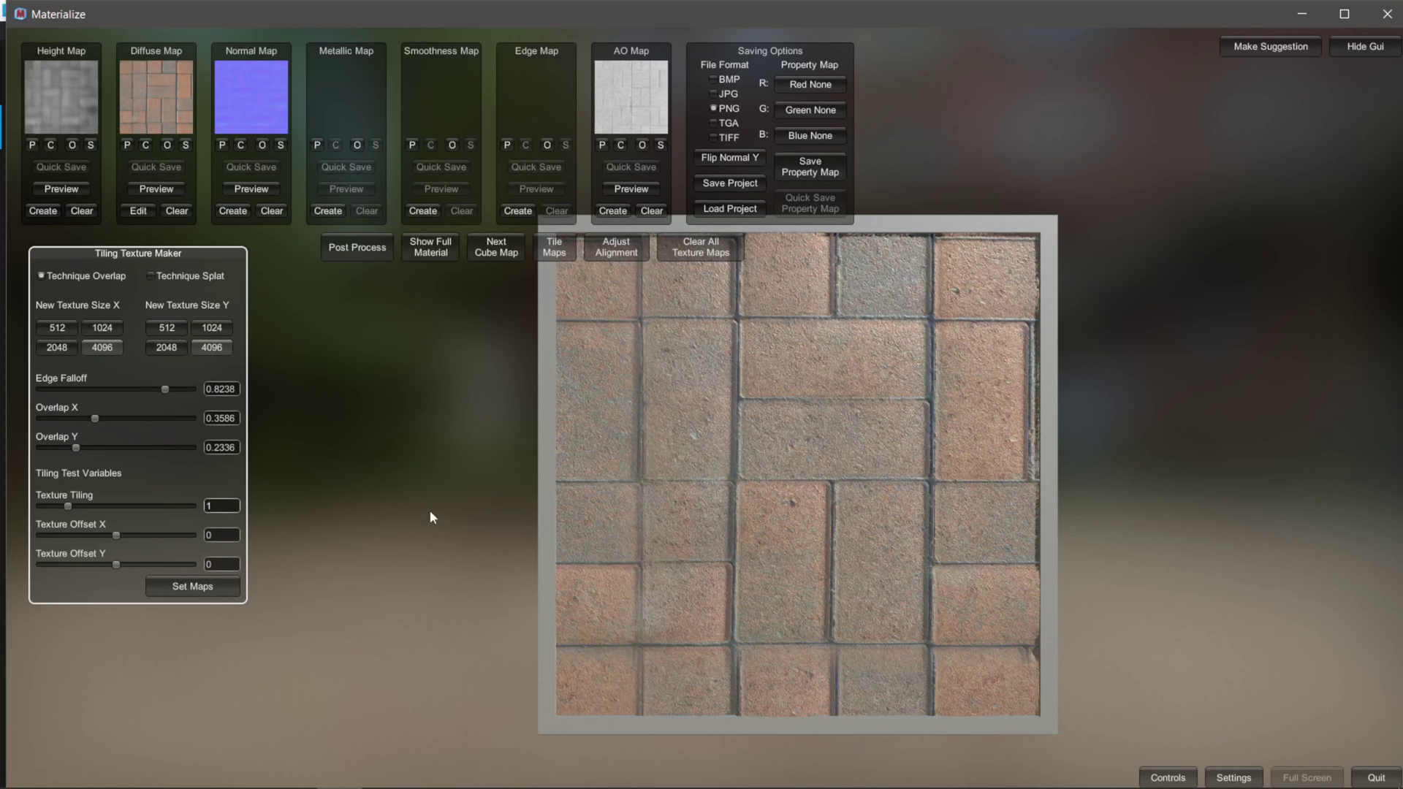
# - Show the full tiled material on the cube and rotate it to examine its sides under a different environment cube map
pyautogui.click(429, 252)
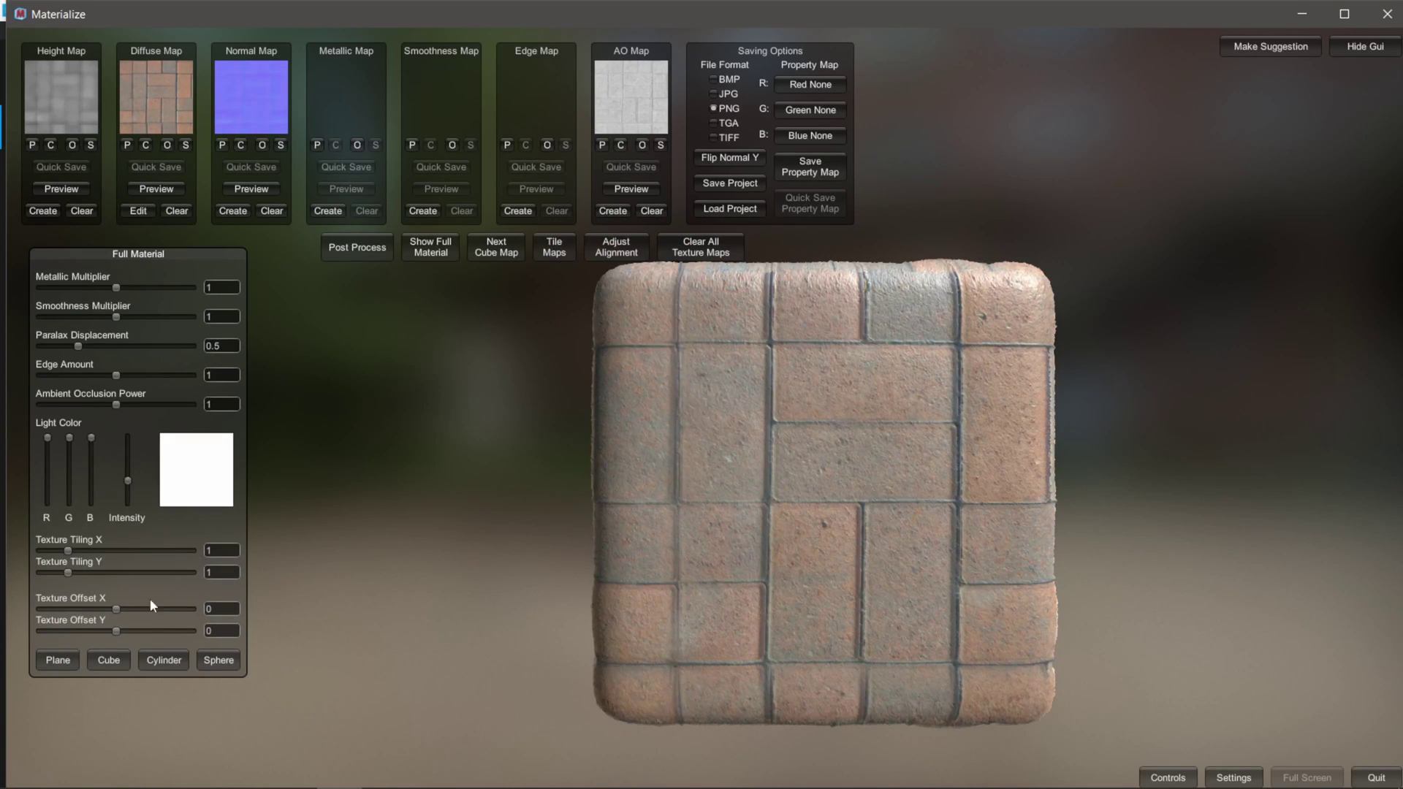
pyautogui.moveTo(695, 461); pyautogui.dragTo(775, 504)
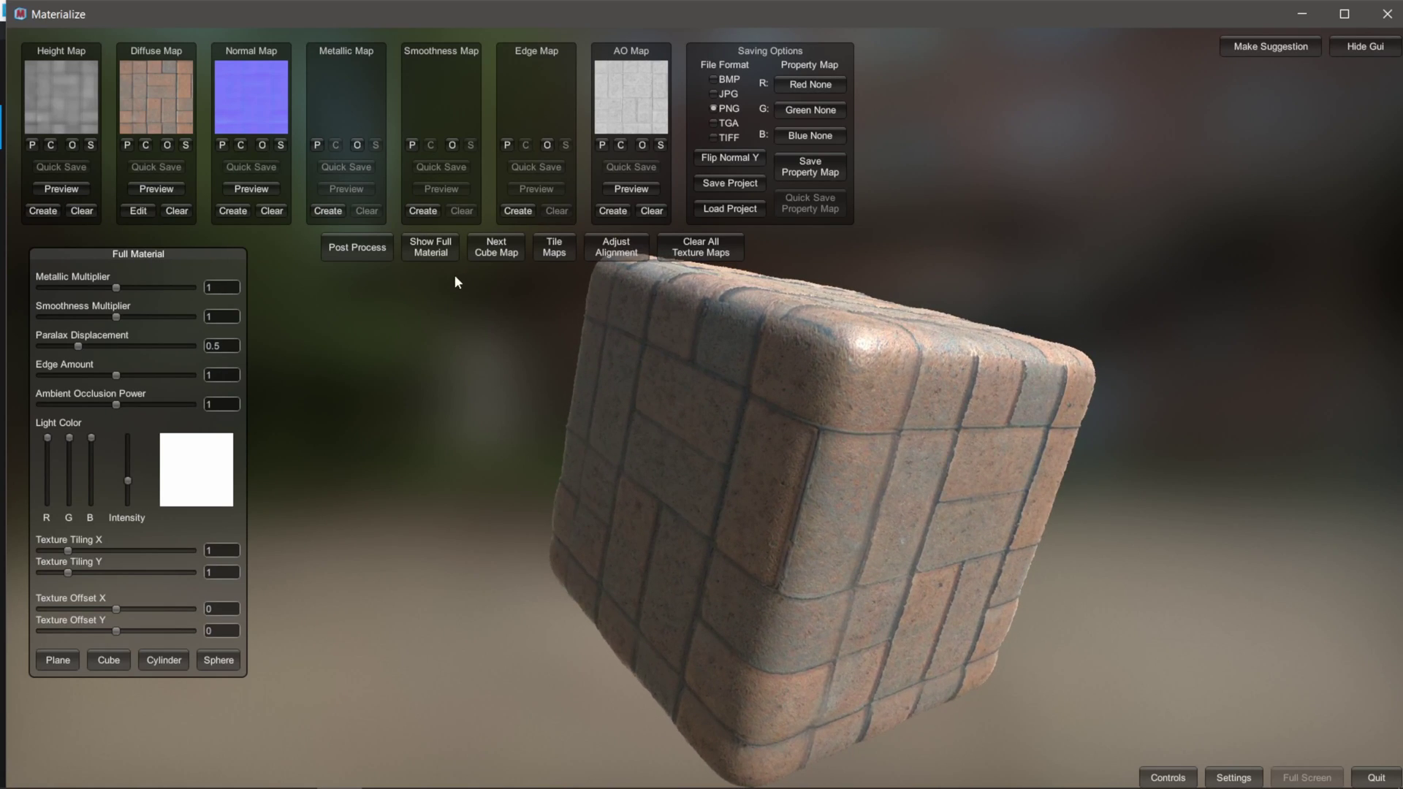
pyautogui.click(497, 251)
pyautogui.click(497, 252)
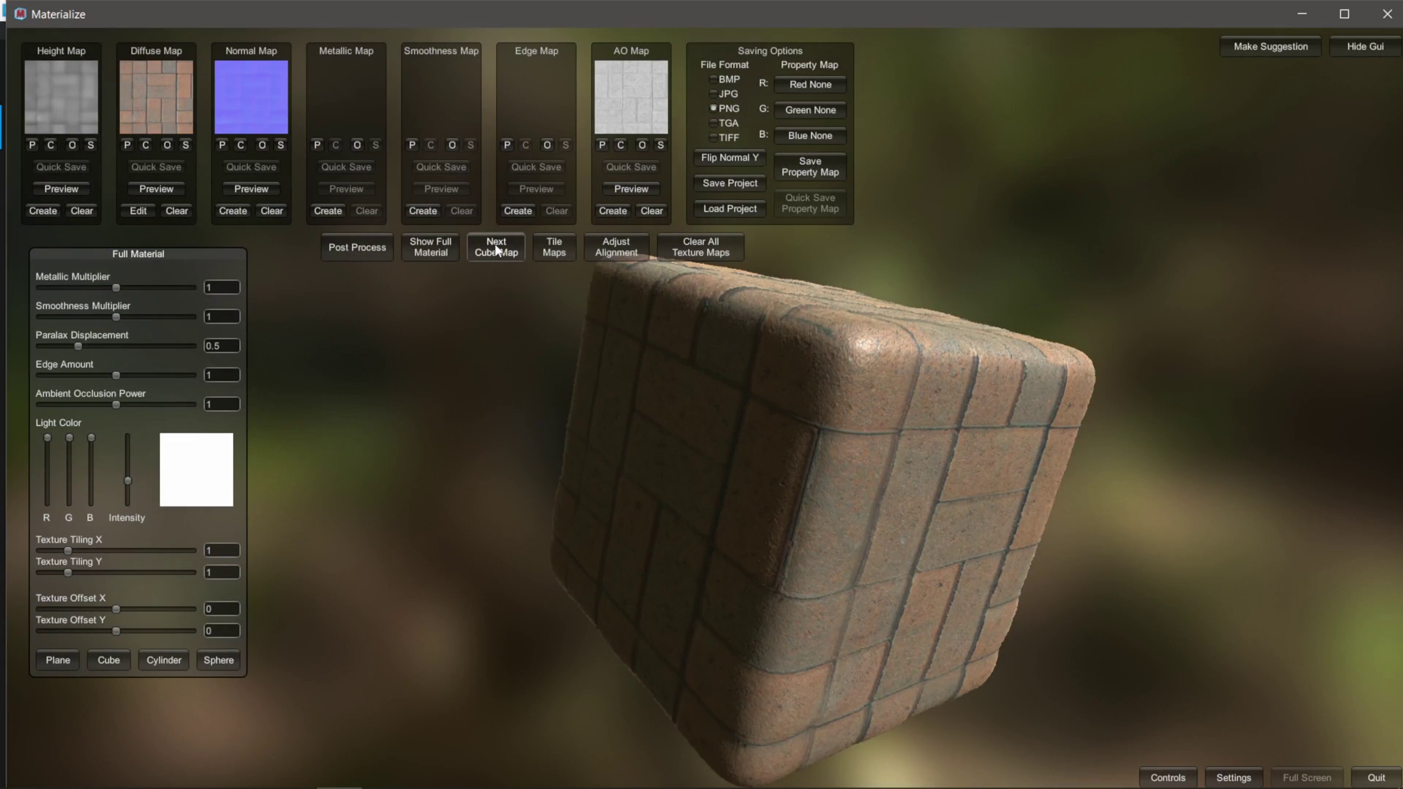
pyautogui.moveTo(816, 453); pyautogui.dragTo(599, 337)
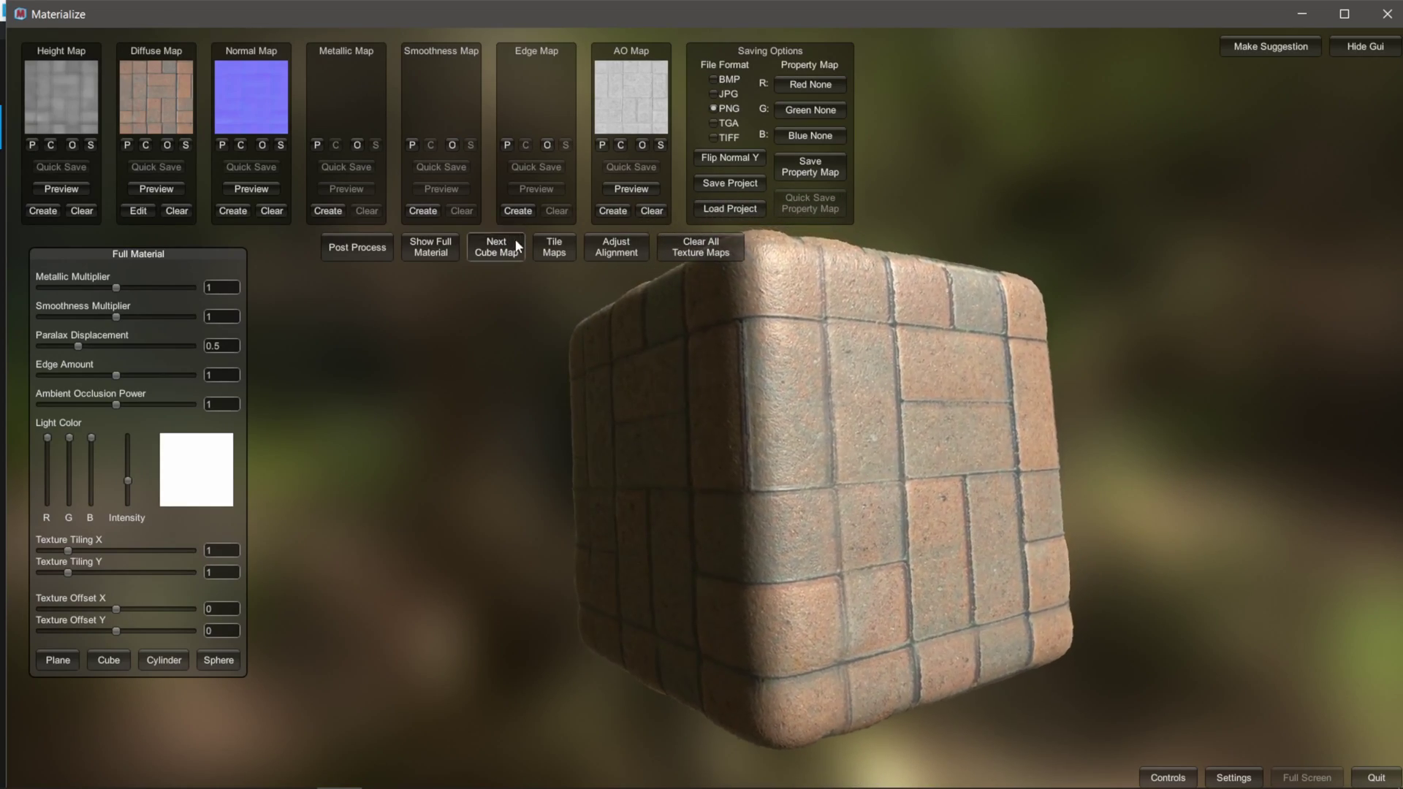
# - Cycle through the environment cube maps to compare how the brick material looks under different lighting
pyautogui.click(503, 250)
pyautogui.click(501, 250)
pyautogui.click(497, 249)
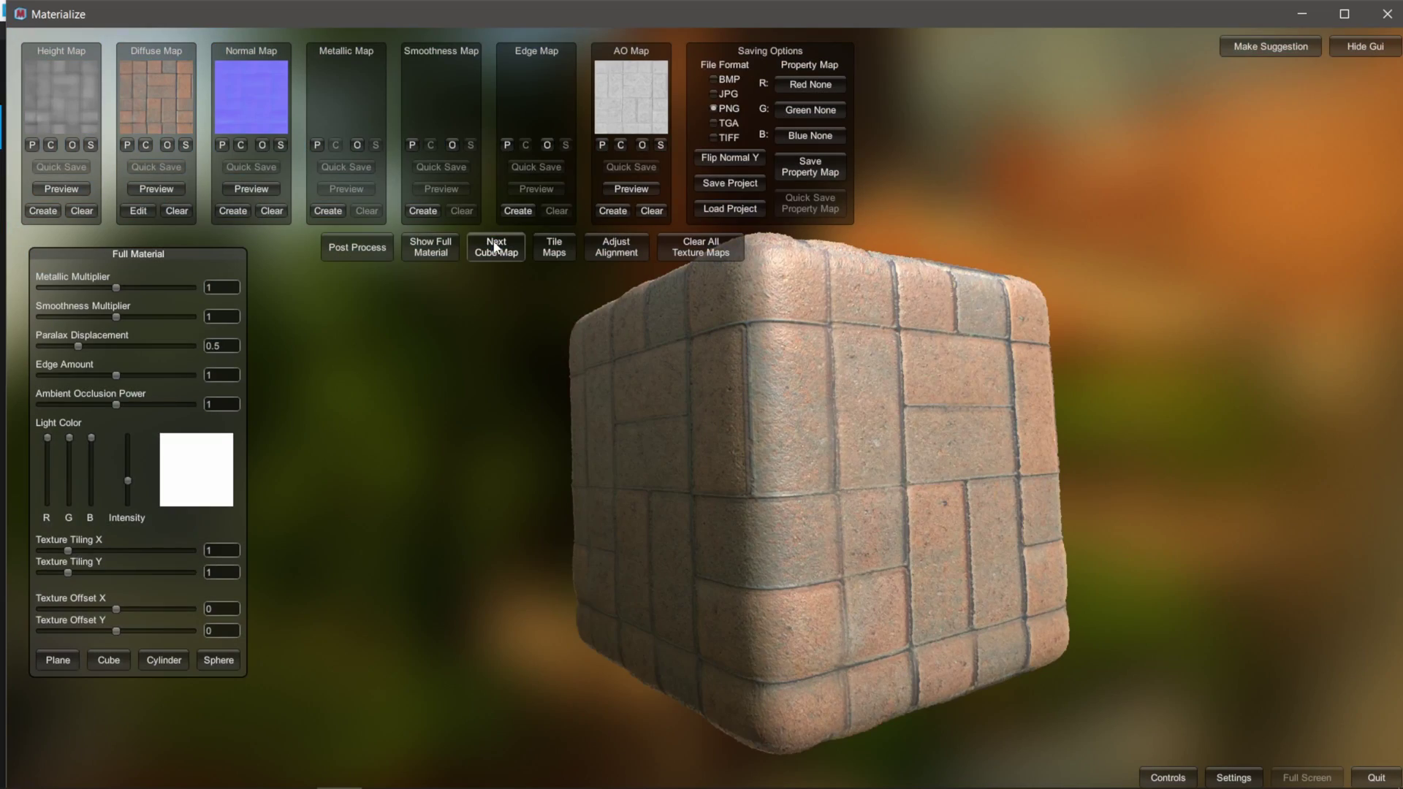
pyautogui.click(496, 249)
pyautogui.click(495, 250)
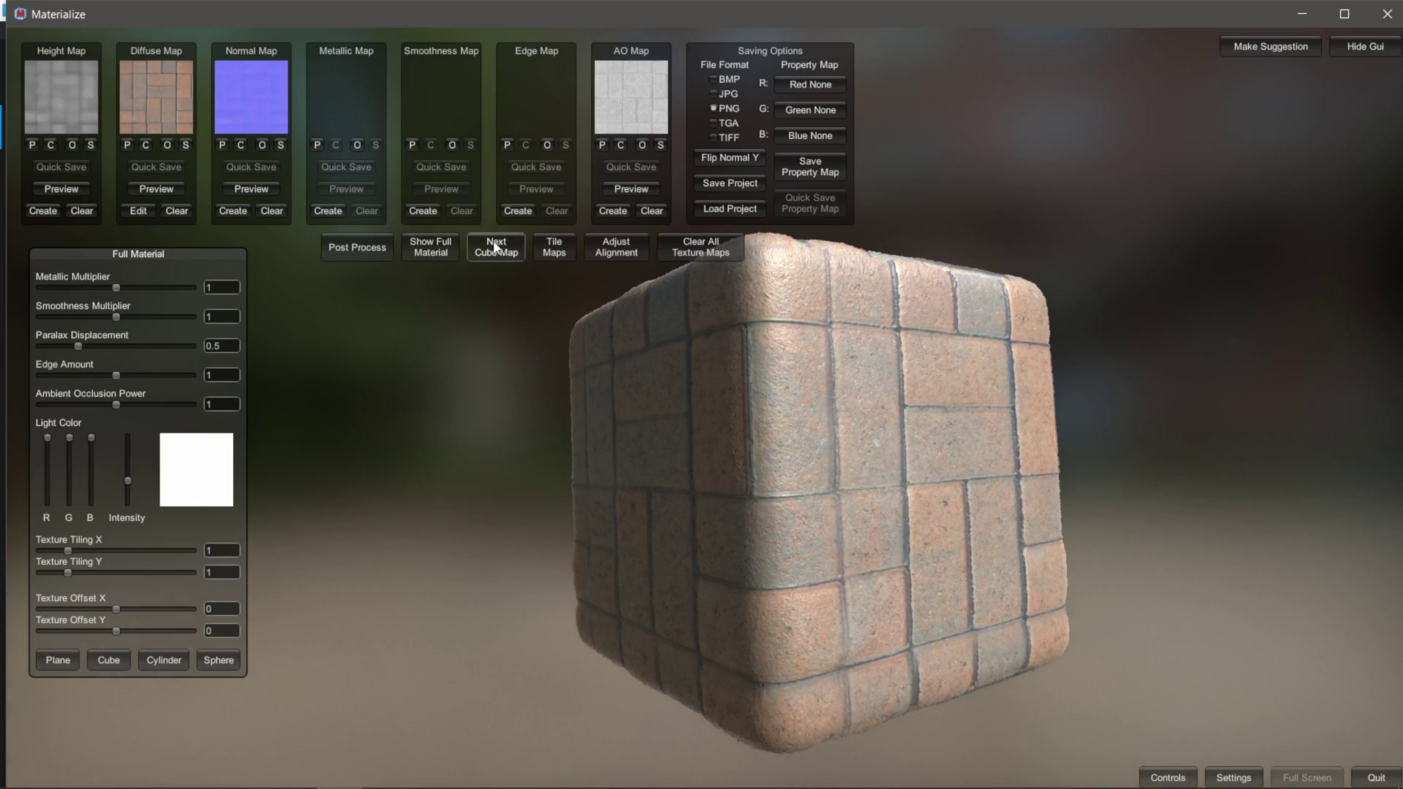
pyautogui.click(496, 249)
pyautogui.click(495, 250)
pyautogui.click(496, 249)
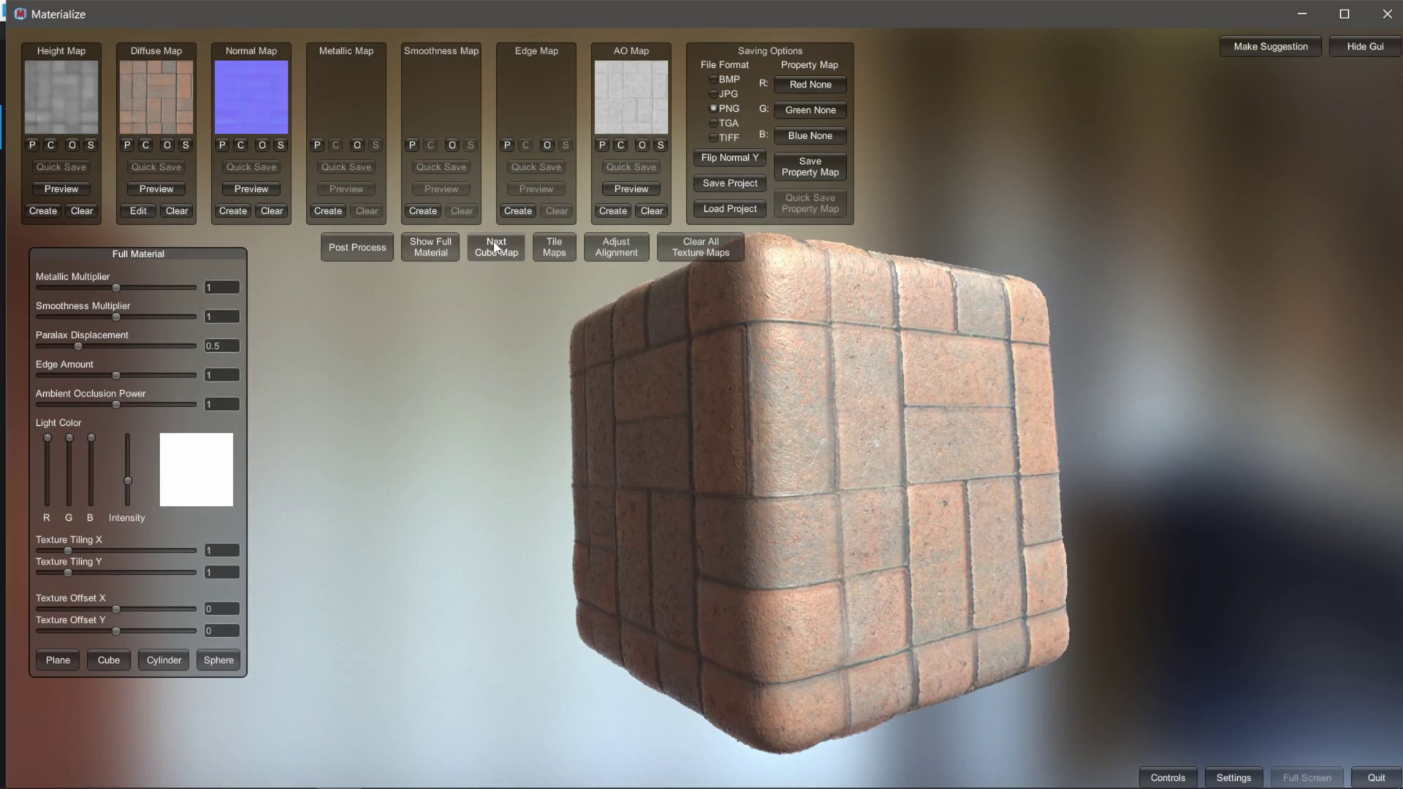
# - Switch through further environment cube maps to judge the brick cube against other backgrounds
pyautogui.click(496, 249)
pyautogui.click(495, 248)
pyautogui.click(496, 249)
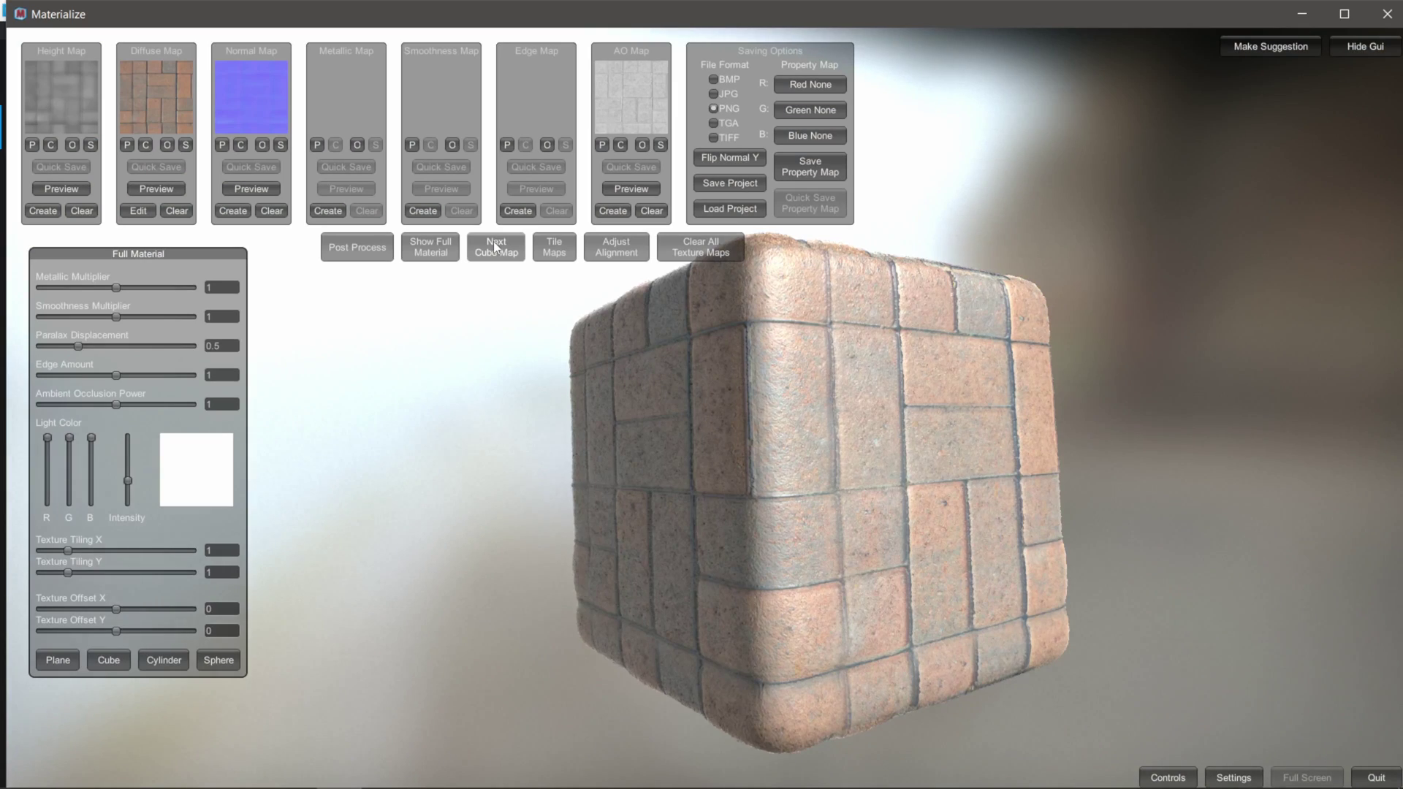
pyautogui.click(472, 252)
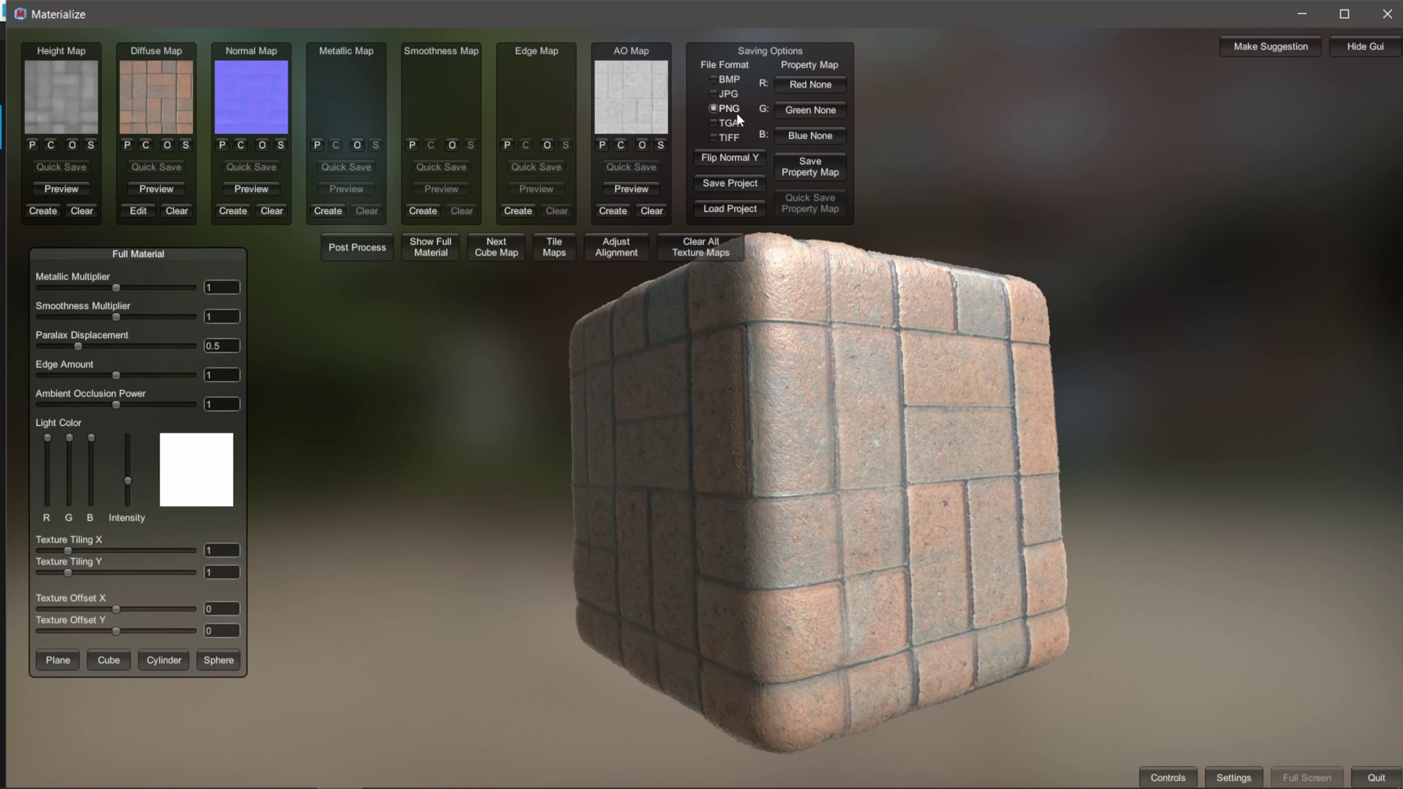
# - Save the Materialize project and its texture maps under the filename Brick Material
pyautogui.click(738, 183)
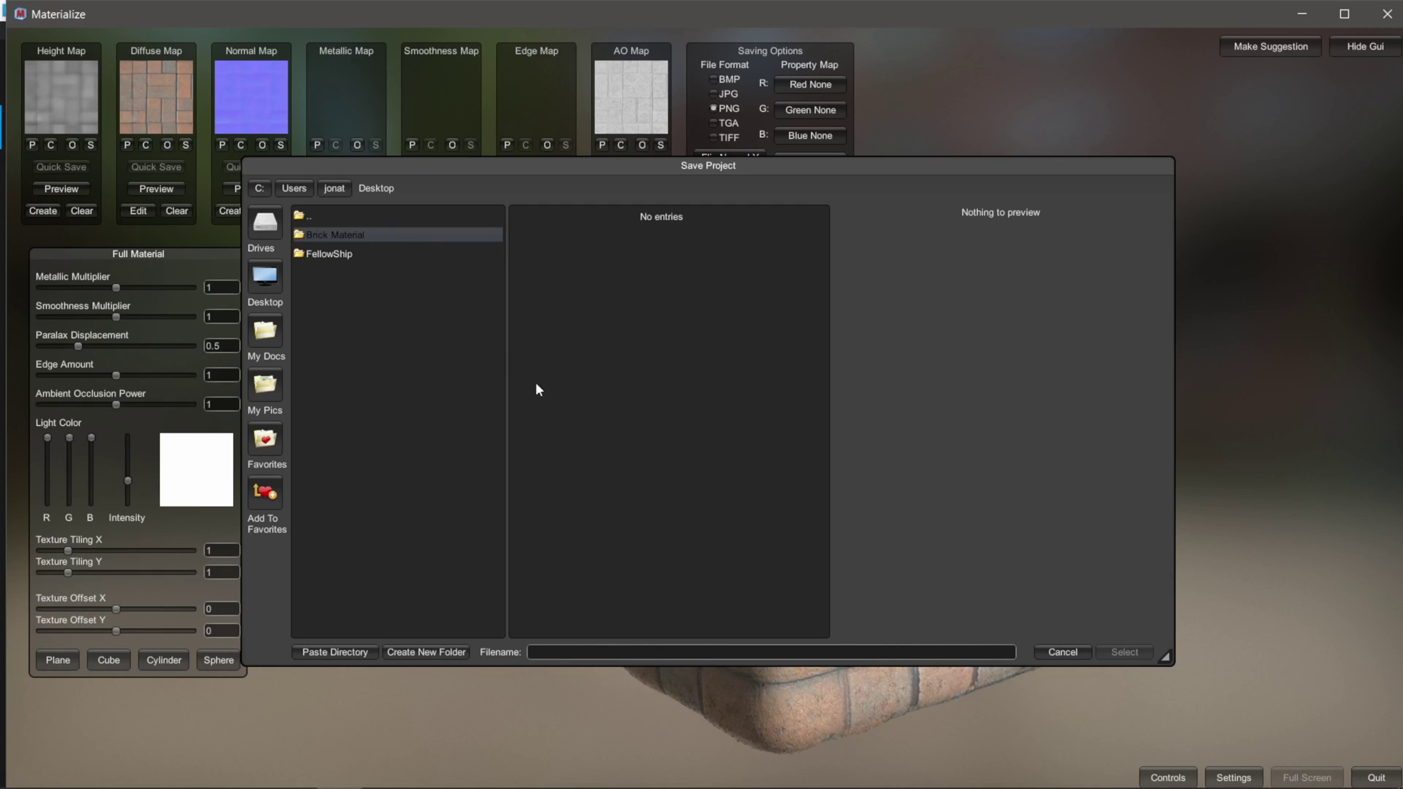
pyautogui.click(575, 652)
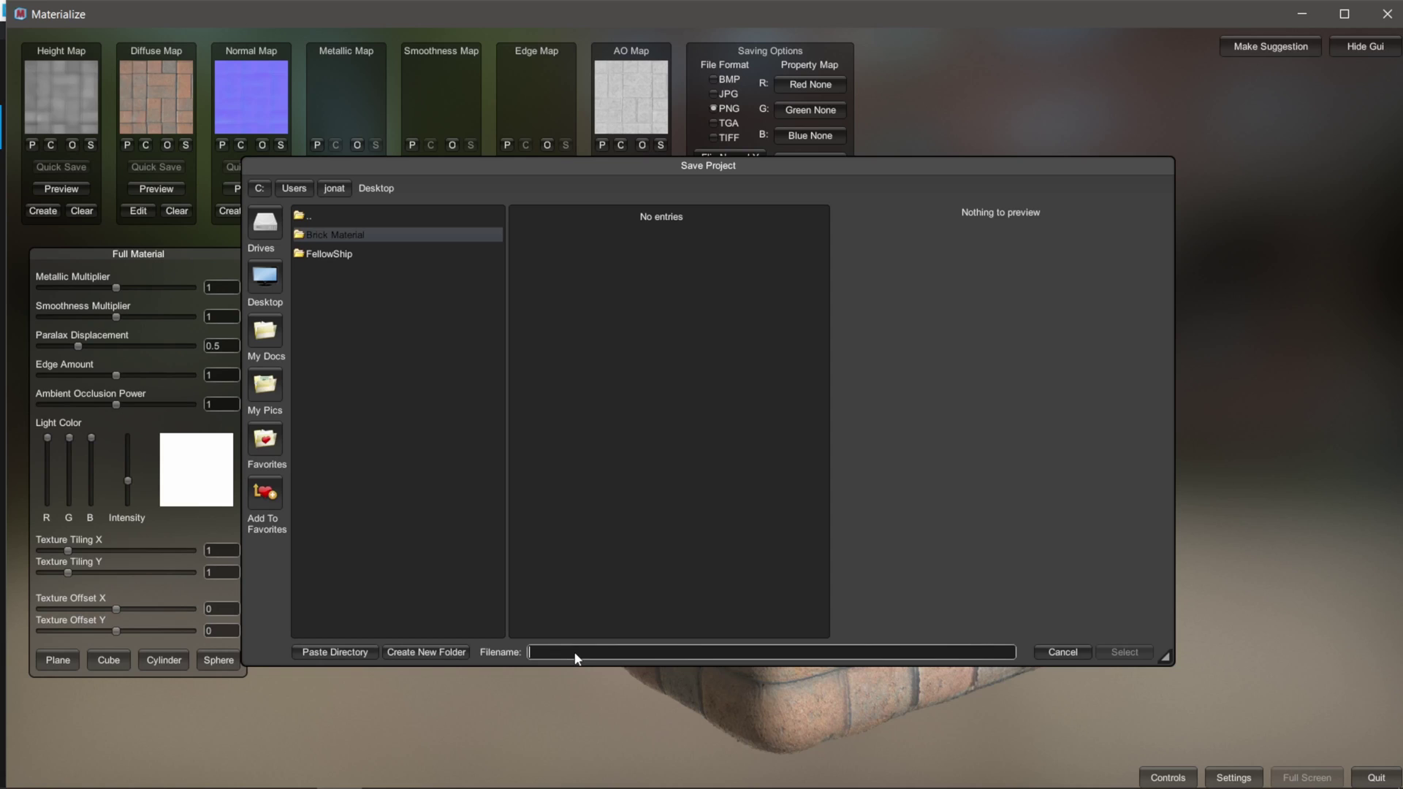
pyautogui.write('Brick M')
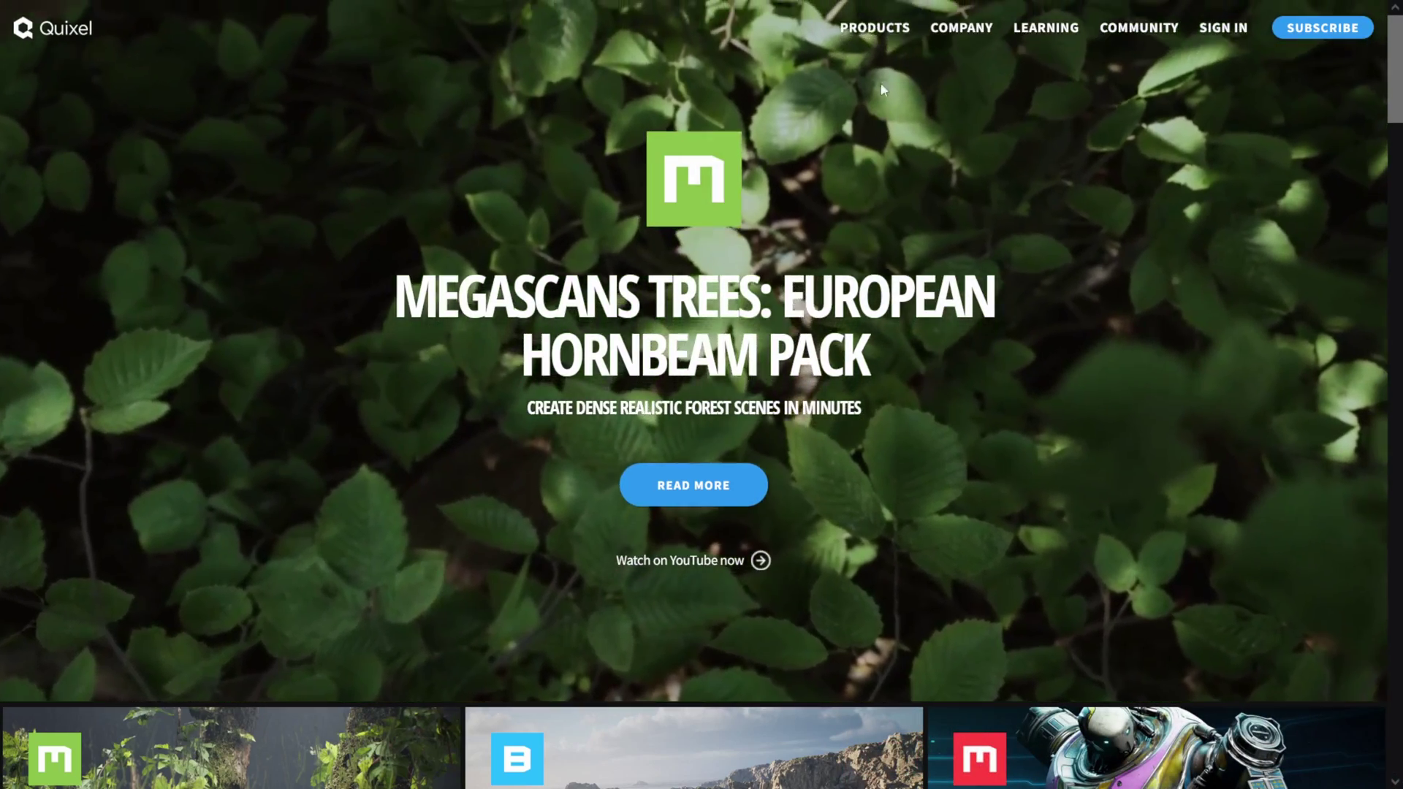
# - Switch to Quixel Bridge and start an asset import from the Brick Material folder on the Desktop
pyautogui.click(831, 178)
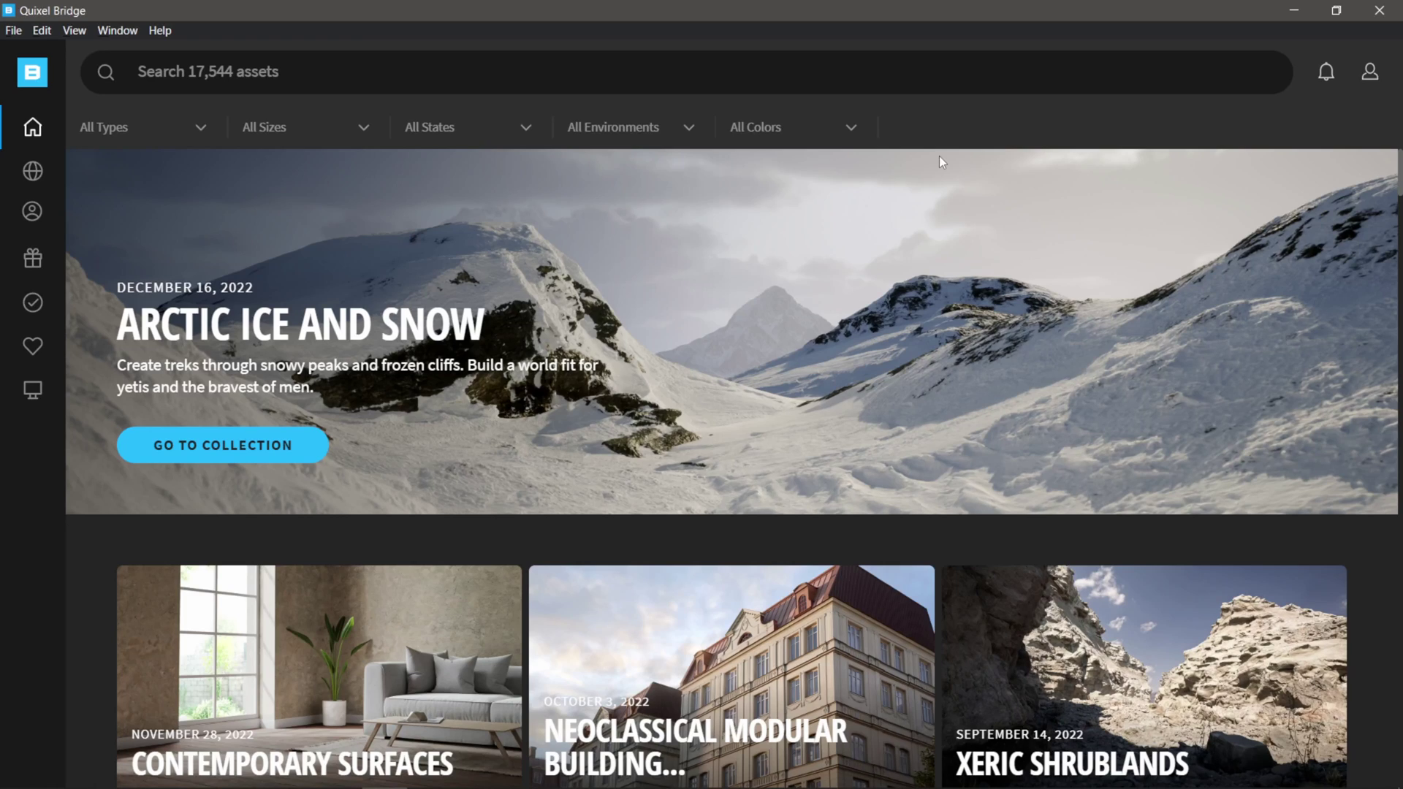
pyautogui.click(14, 31)
pyautogui.click(21, 52)
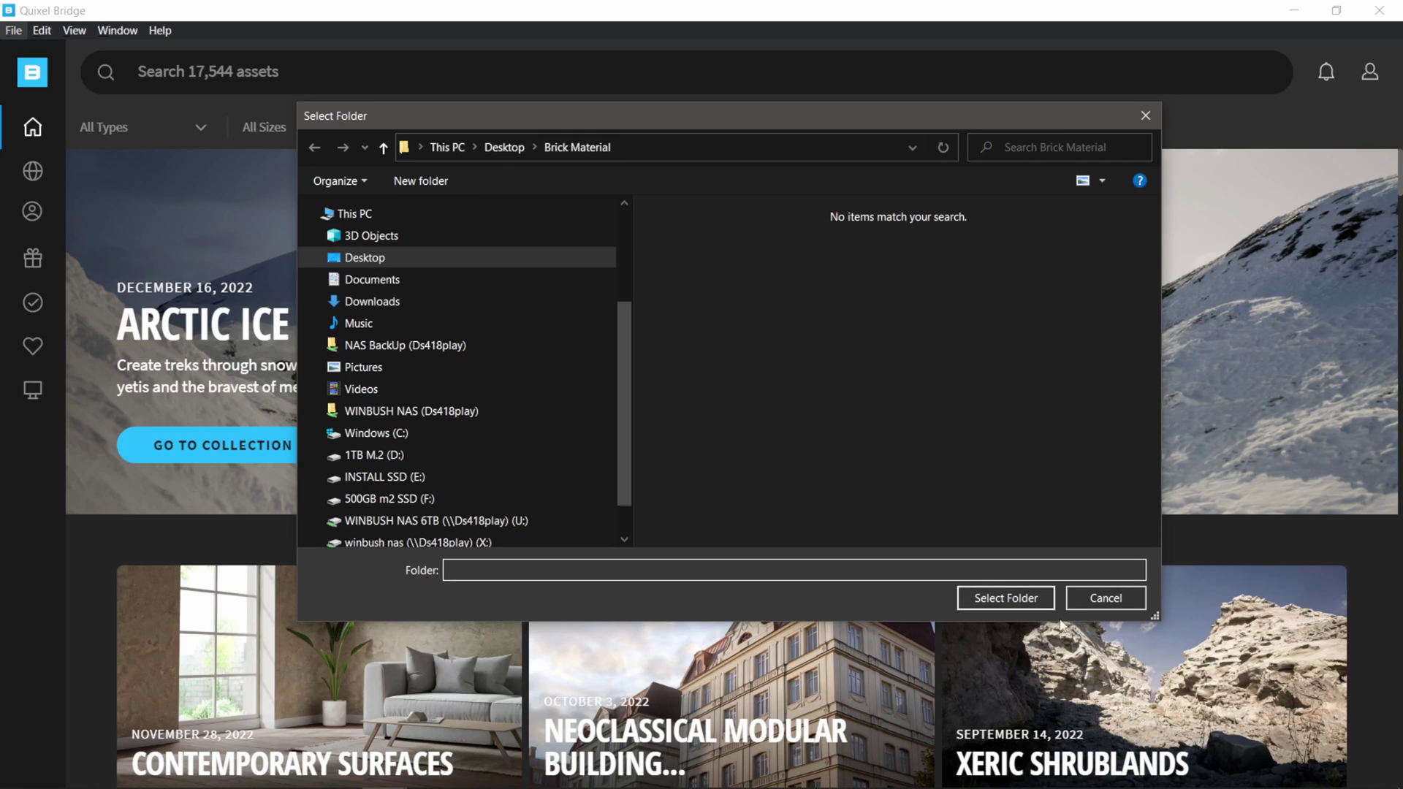
pyautogui.click(1006, 597)
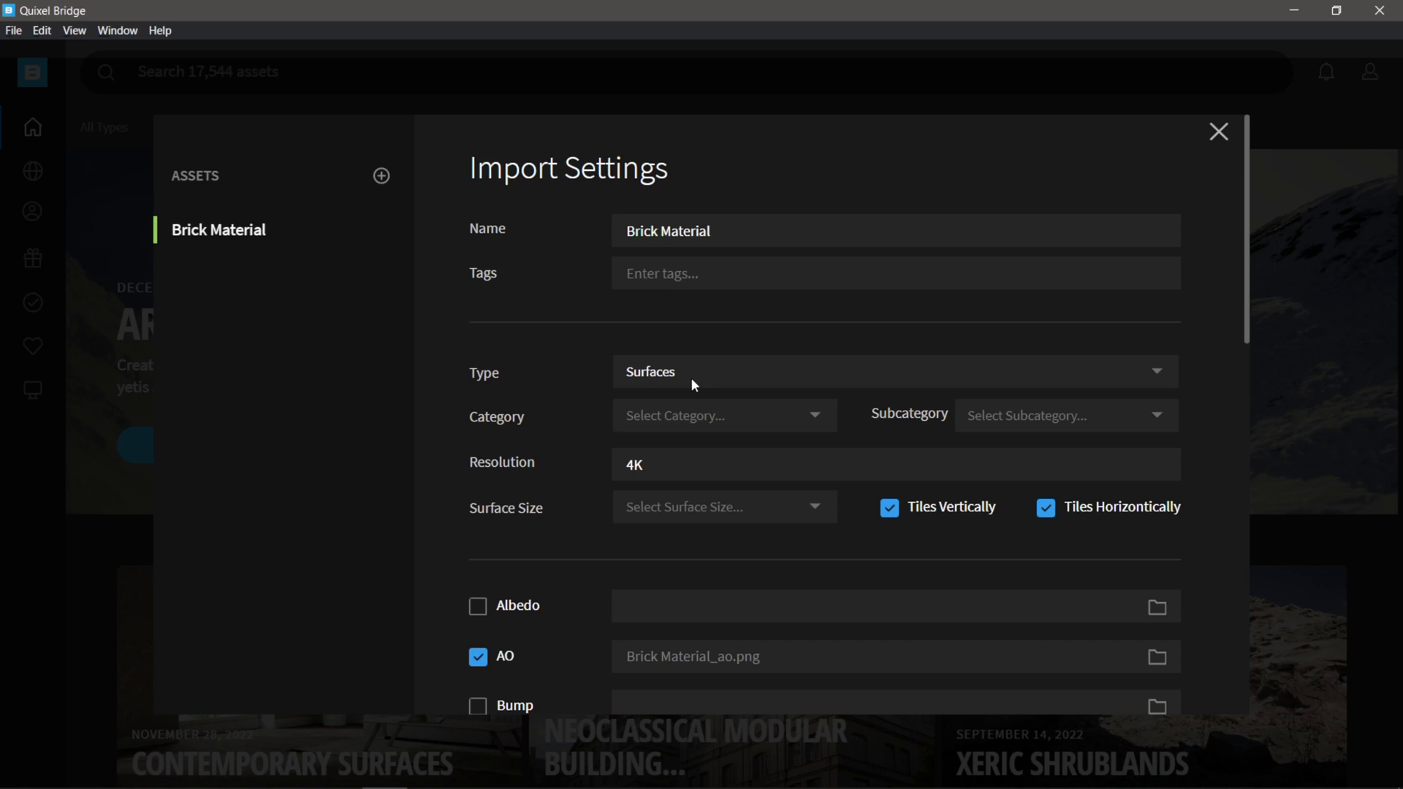
# - Examine the category and surface size options available for the Brick Material asset in the import settings
pyautogui.click(639, 416)
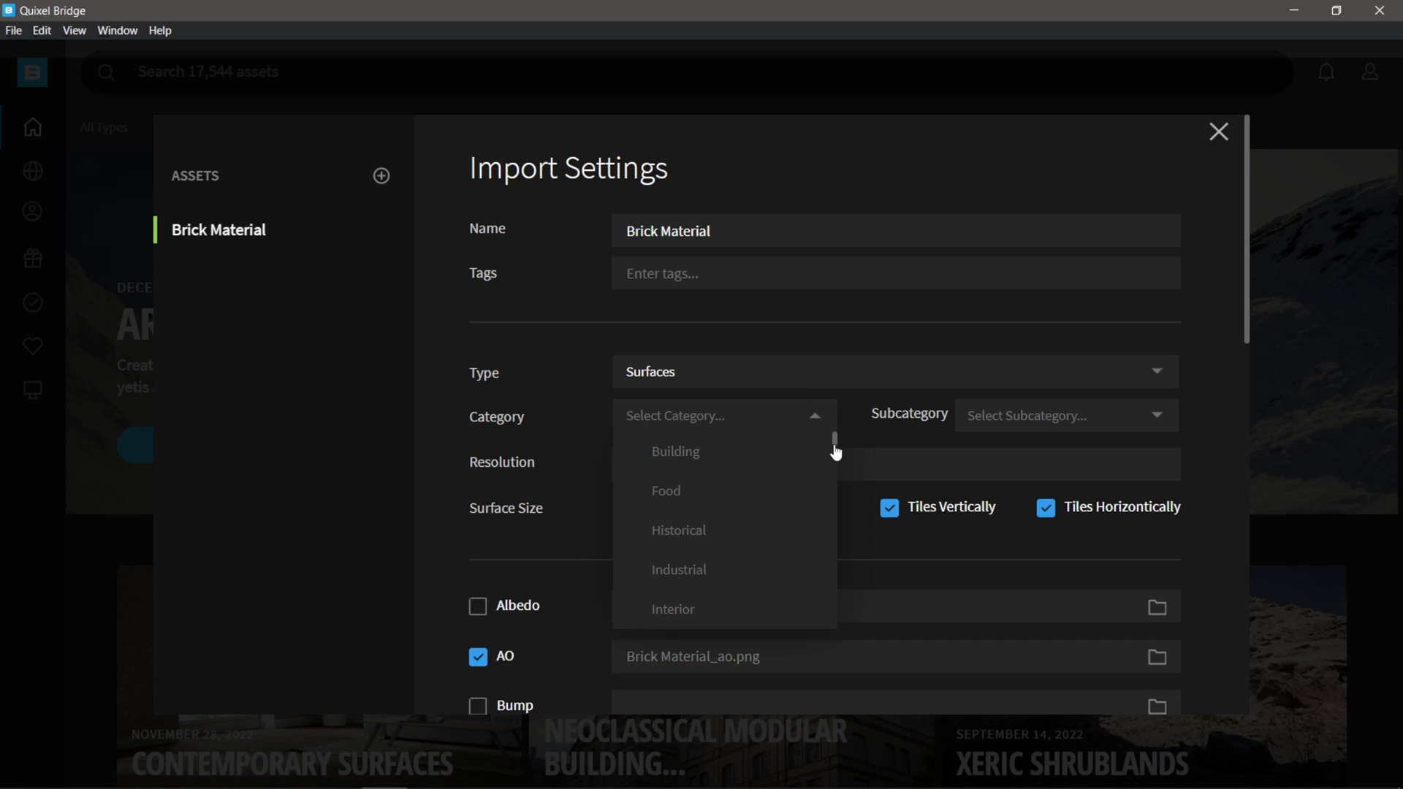
pyautogui.scroll(-3, 836, 447)
pyautogui.scroll(3, 836, 448)
pyautogui.click(549, 415)
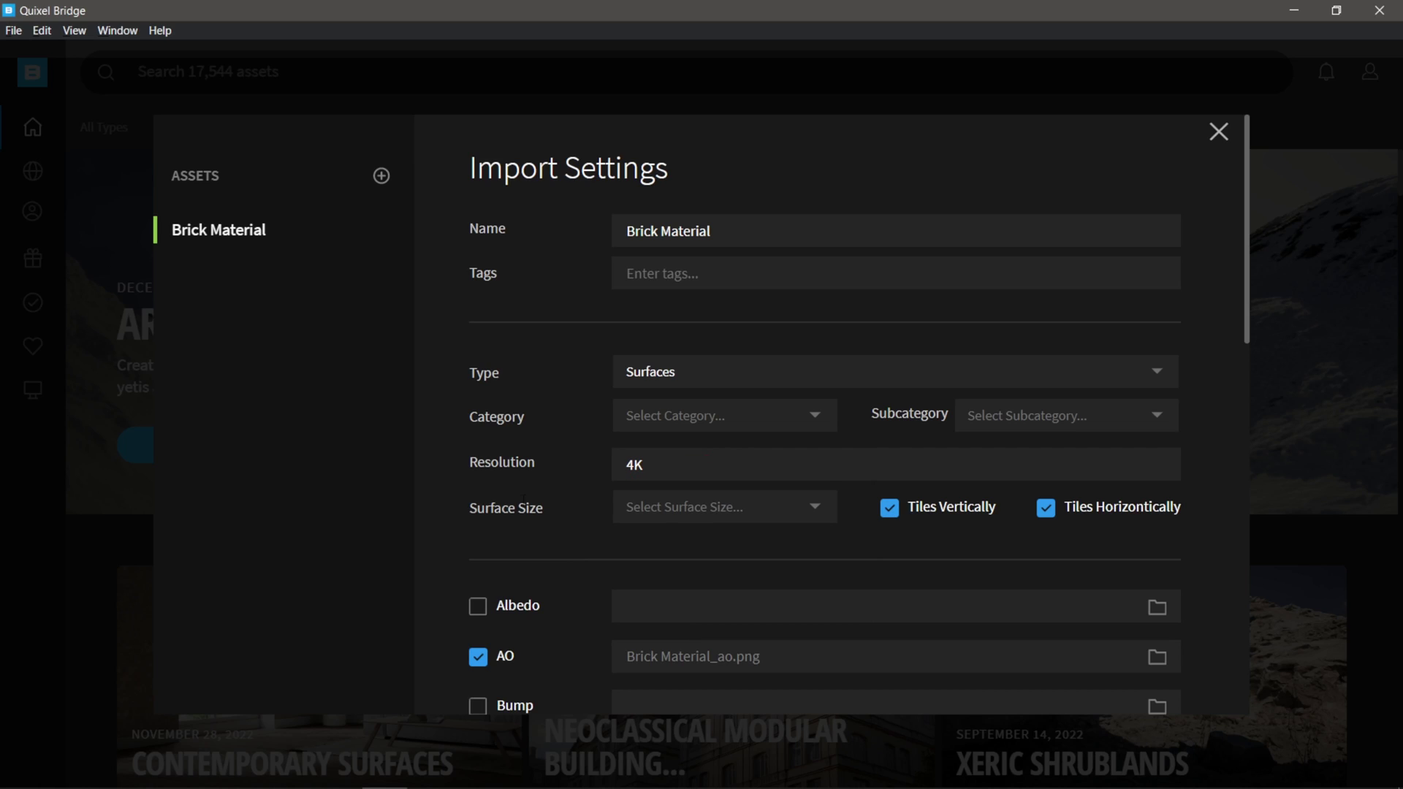
pyautogui.click(824, 511)
pyautogui.click(819, 511)
# - Review the assigned texture maps and enable Displacement using the Brick Material_height image
pyautogui.scroll(-5, 549, 500)
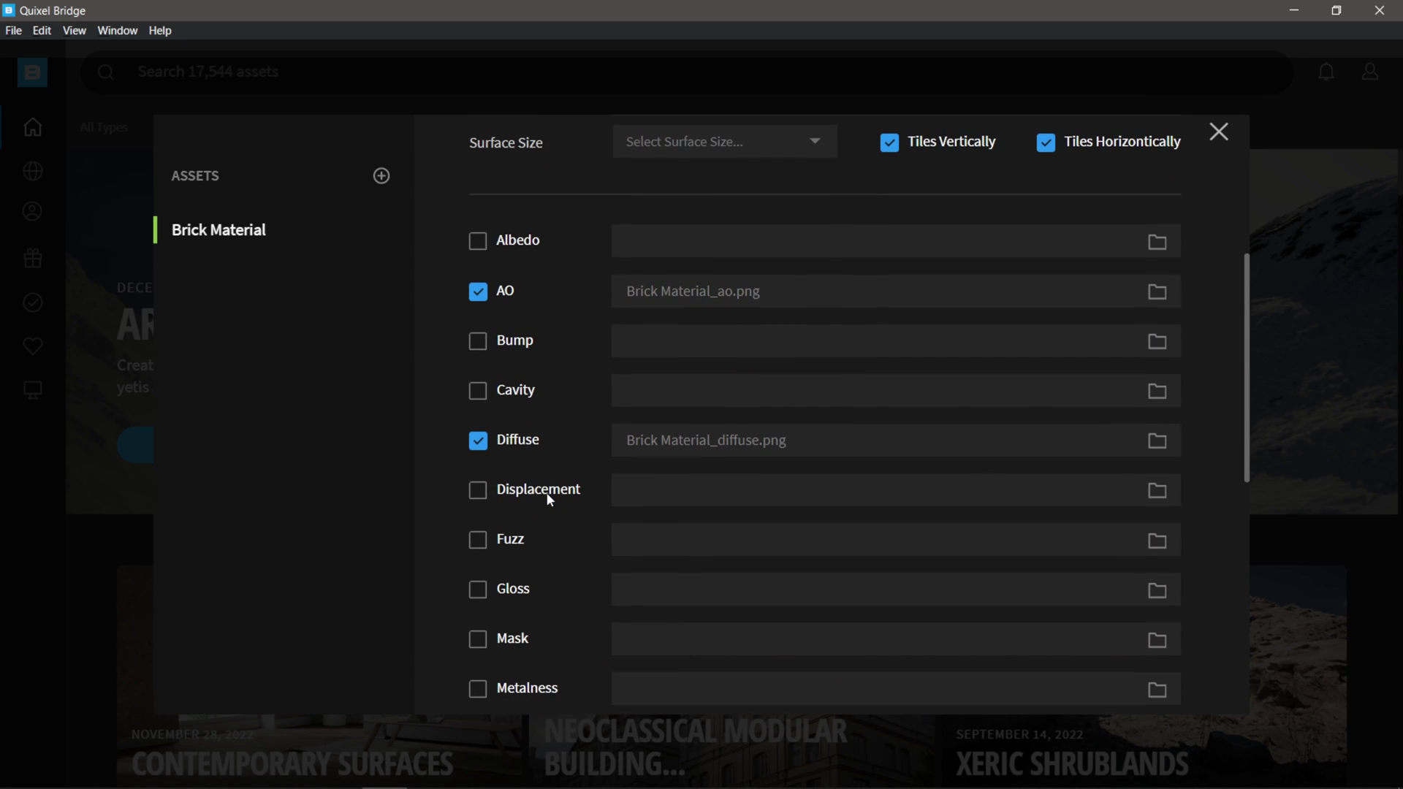
pyautogui.scroll(-1, 550, 500)
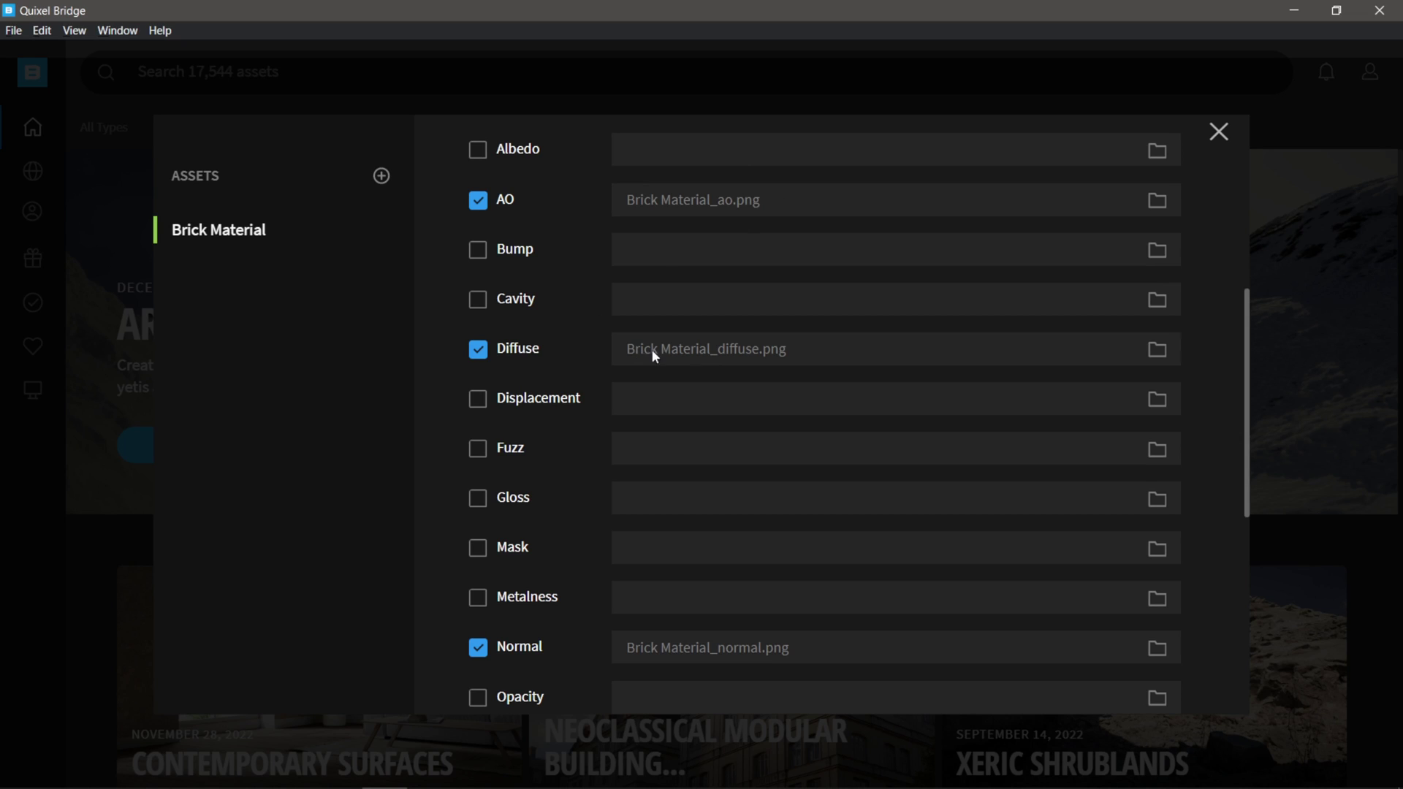
pyautogui.scroll(-1, 804, 361)
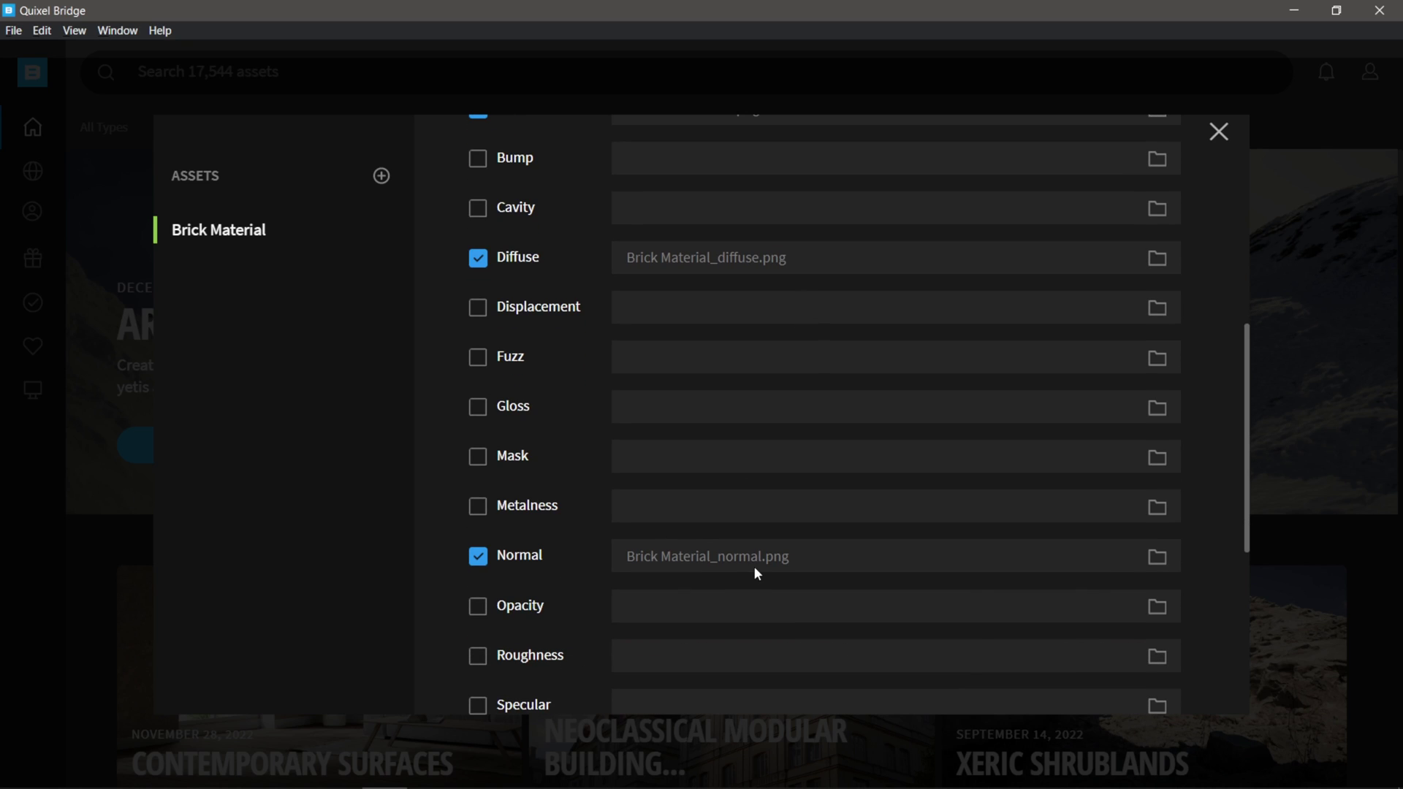
pyautogui.scroll(1, 716, 395)
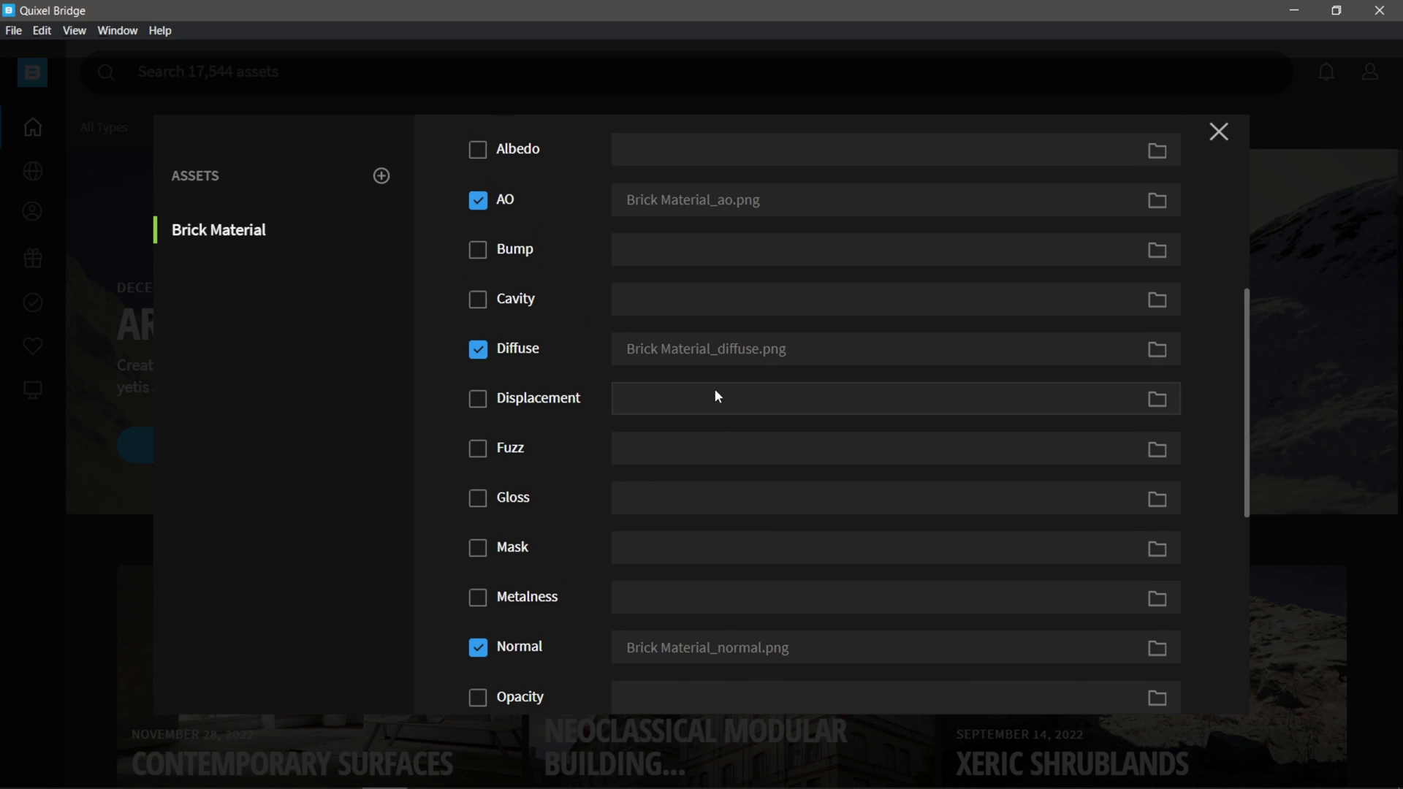
pyautogui.click(478, 398)
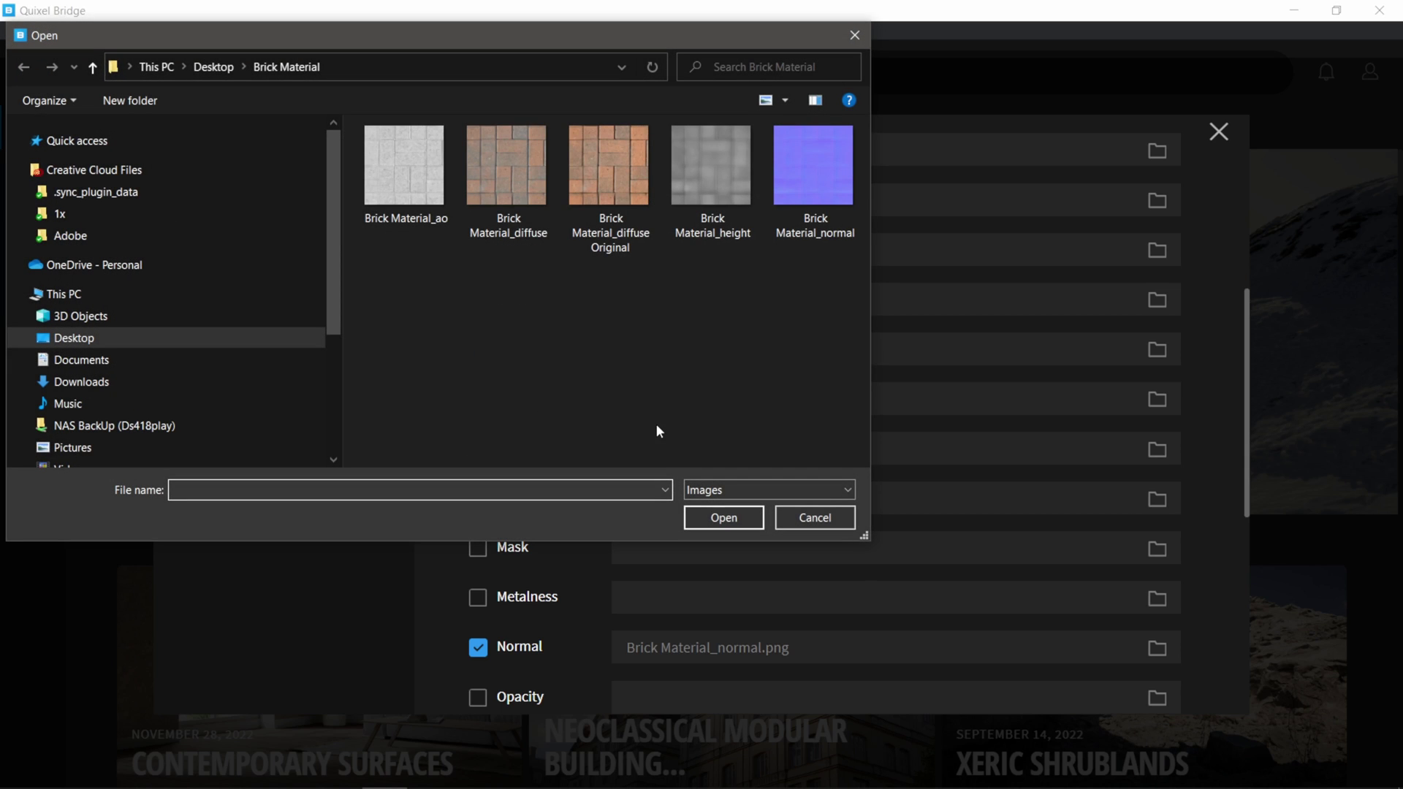
pyautogui.click(695, 162)
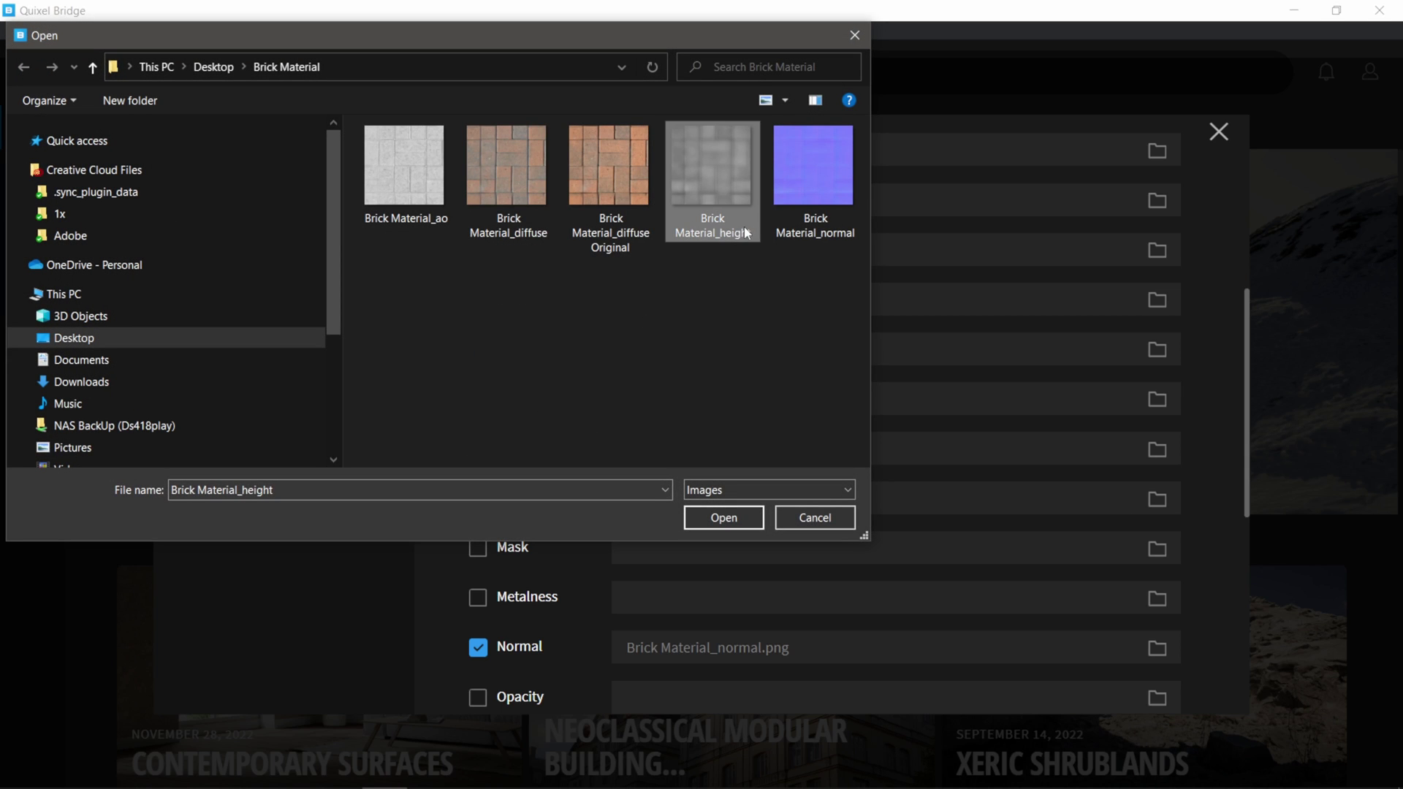
pyautogui.click(723, 518)
# - Check the remaining maps and preview files, and import the Brick Material asset
pyautogui.scroll(-3, 870, 470)
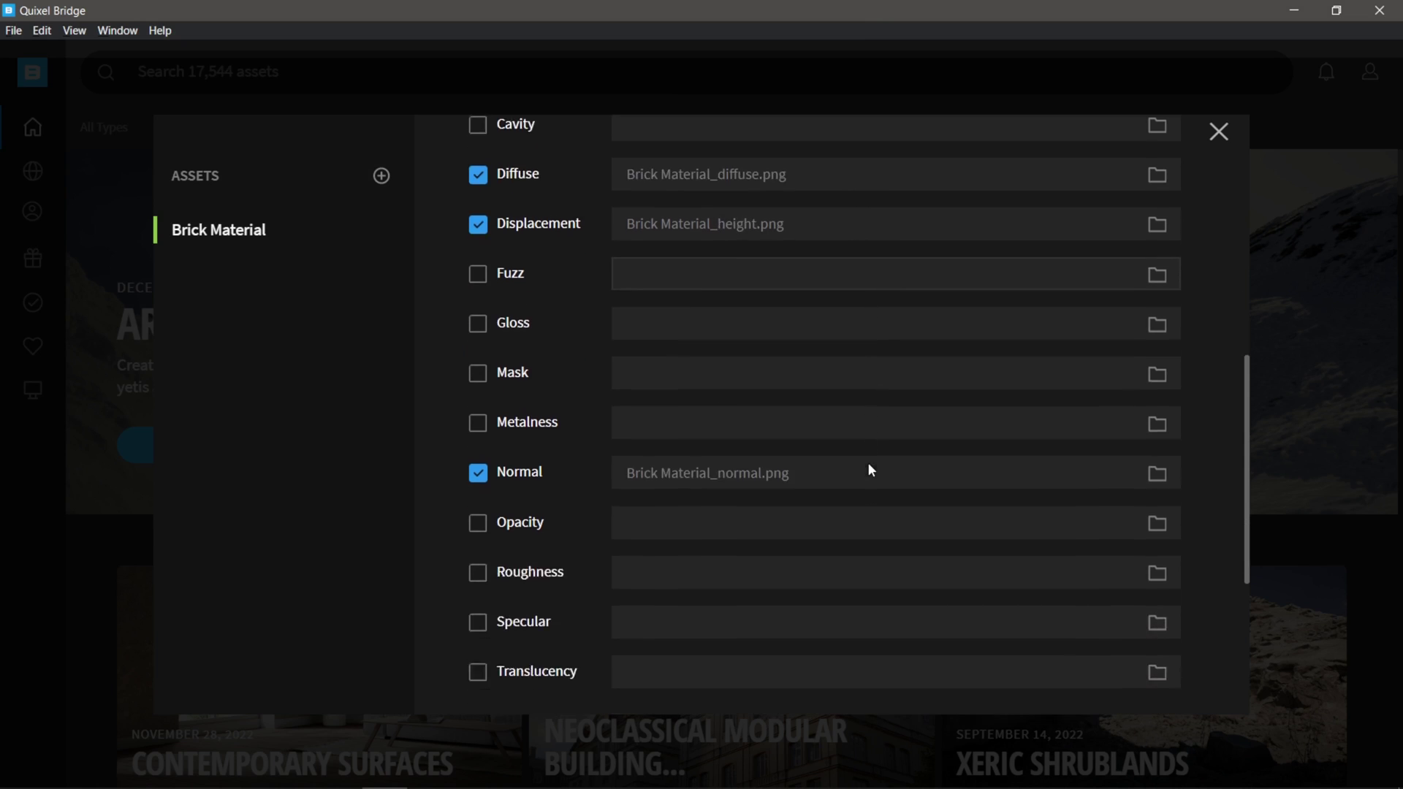
pyautogui.scroll(-5, 871, 470)
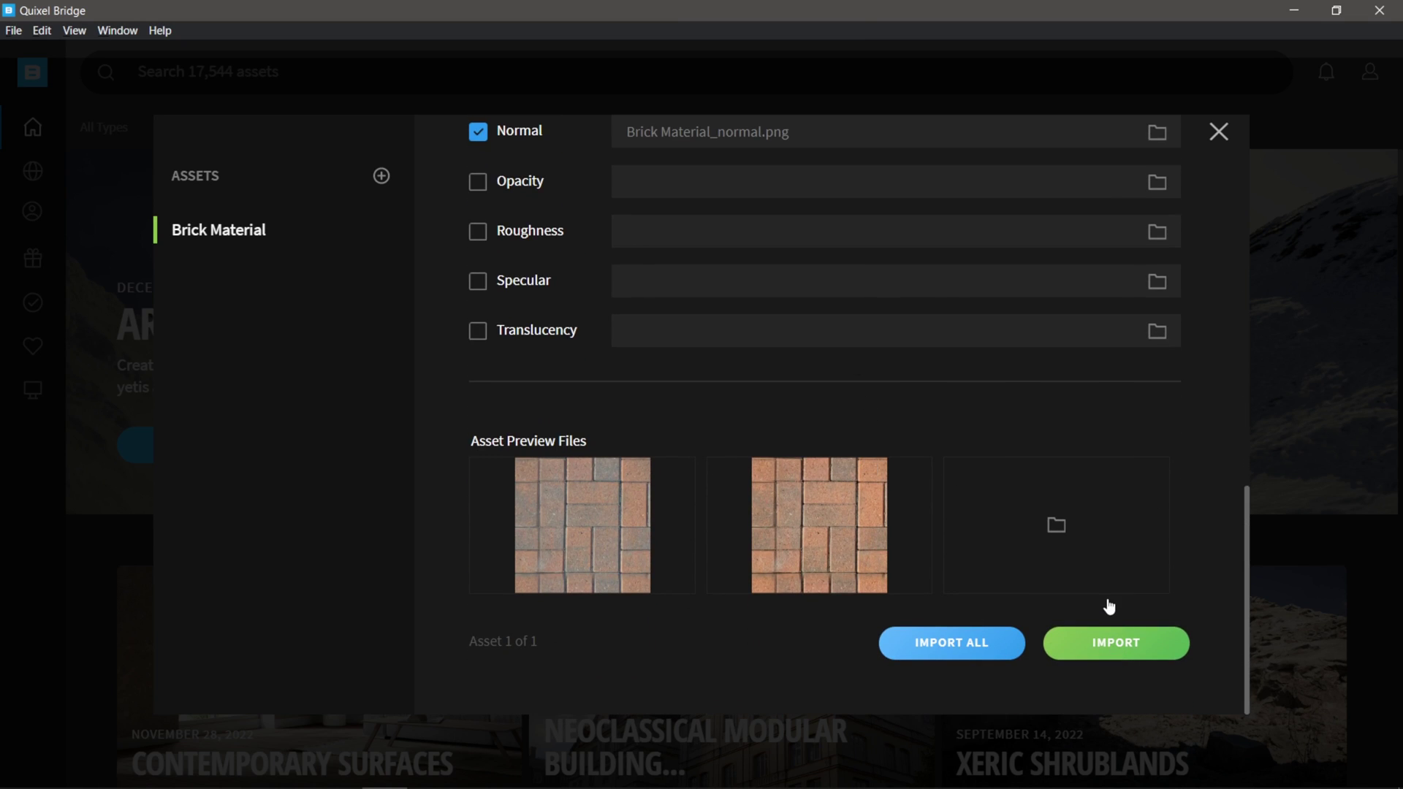
pyautogui.click(1110, 642)
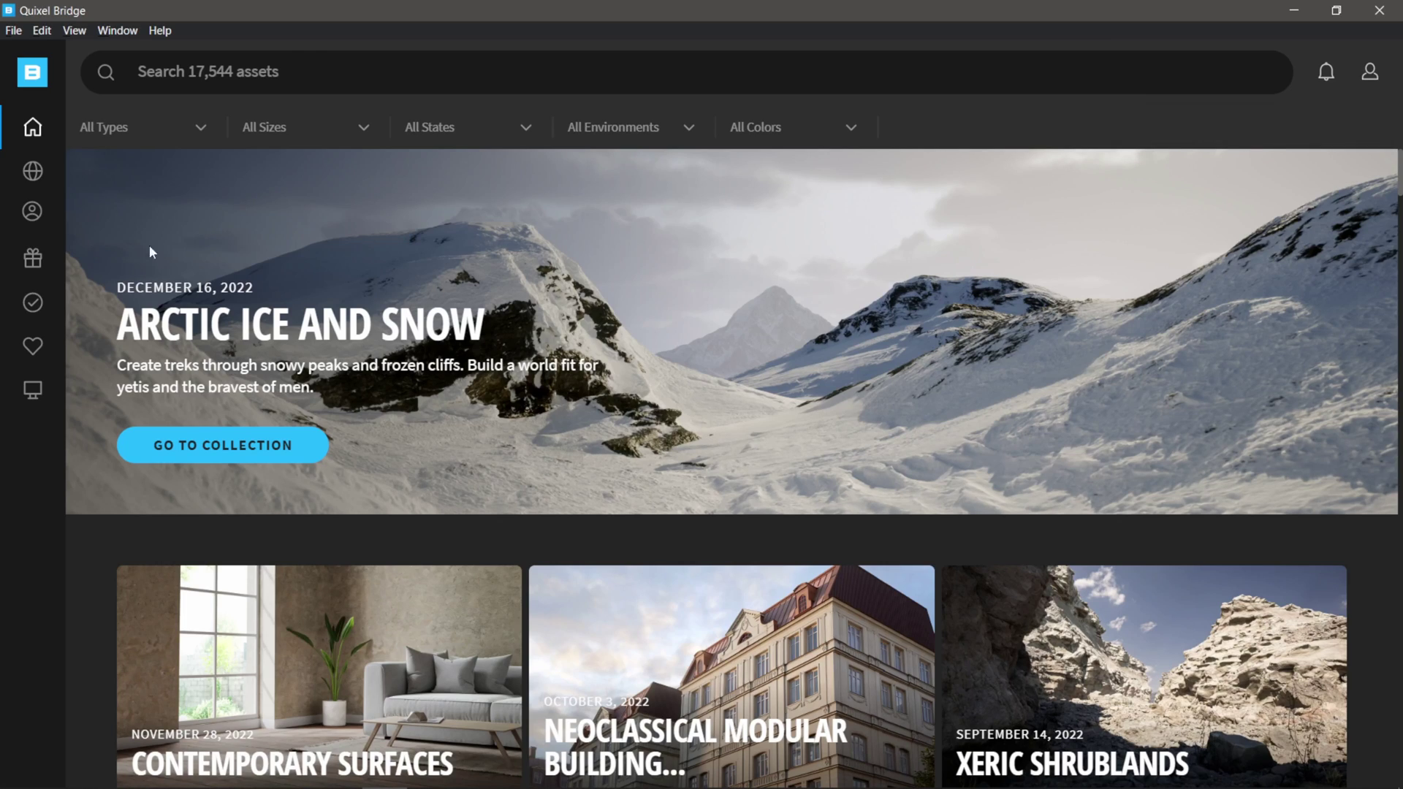
# - Show the locally imported assets and open the details of the Brick Material surface
pyautogui.moveTo(38, 376)
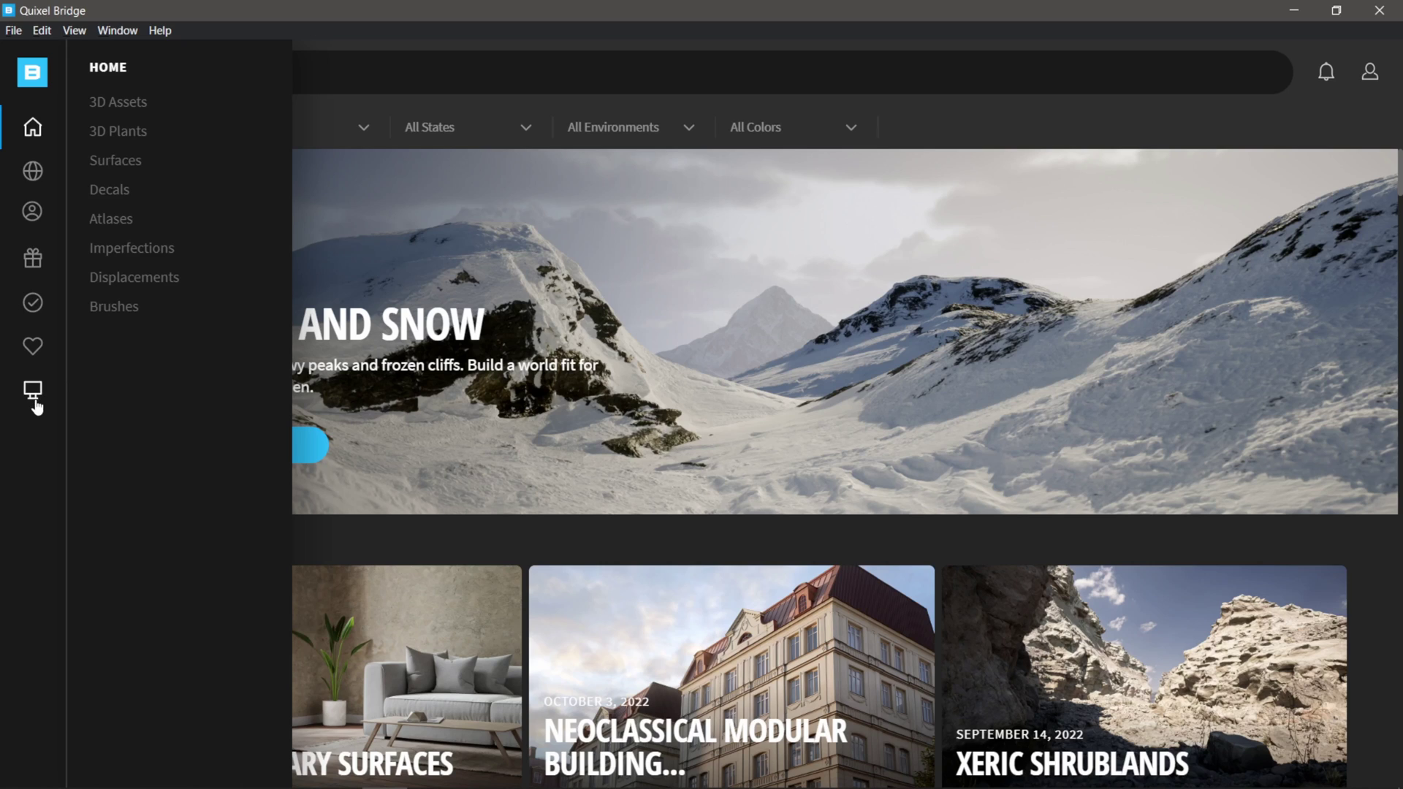
pyautogui.click(40, 406)
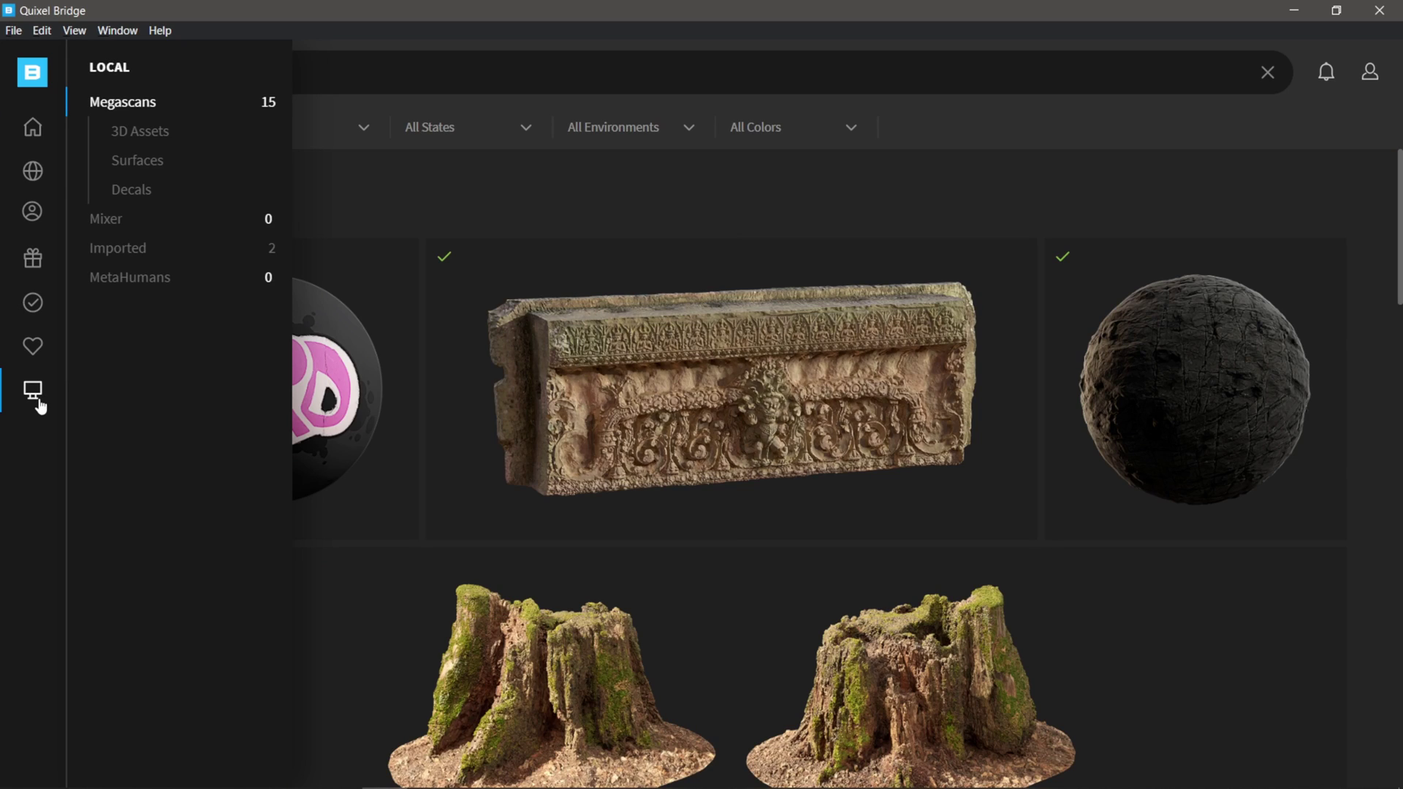
pyautogui.click(117, 250)
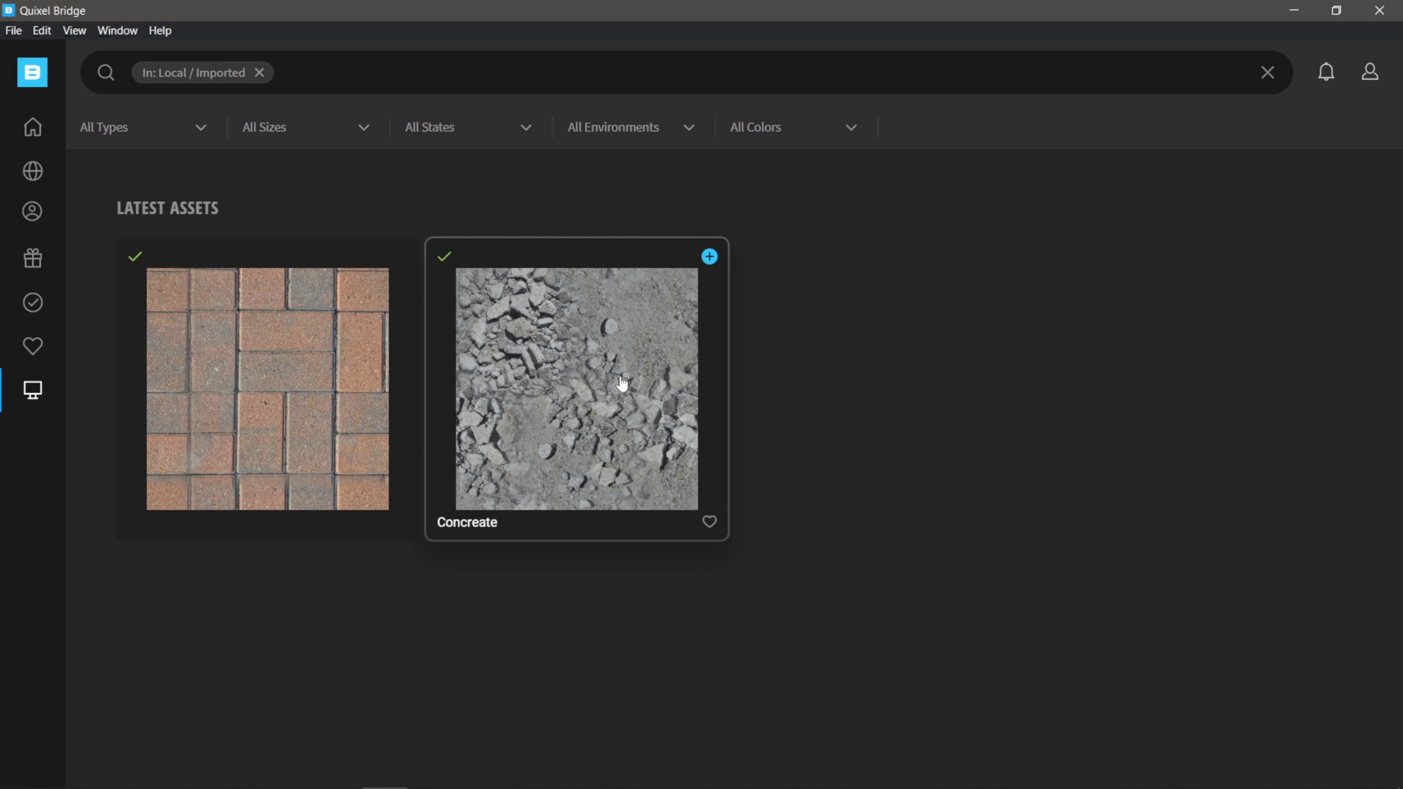
pyautogui.click(270, 385)
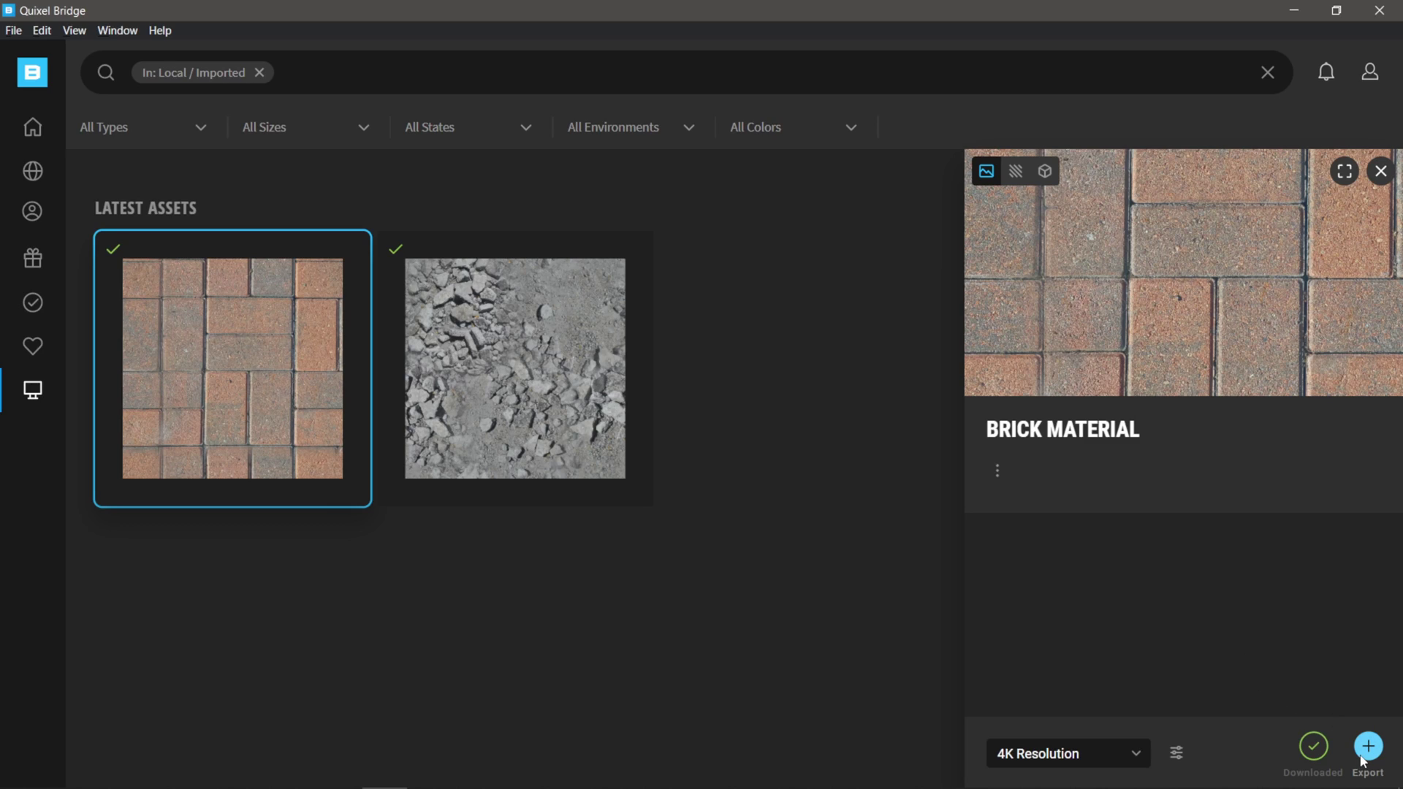
# - Examine the available export targets in the Brick Material asset's export settings, keep Cinema 4D, and return to the asset details
pyautogui.click(1178, 754)
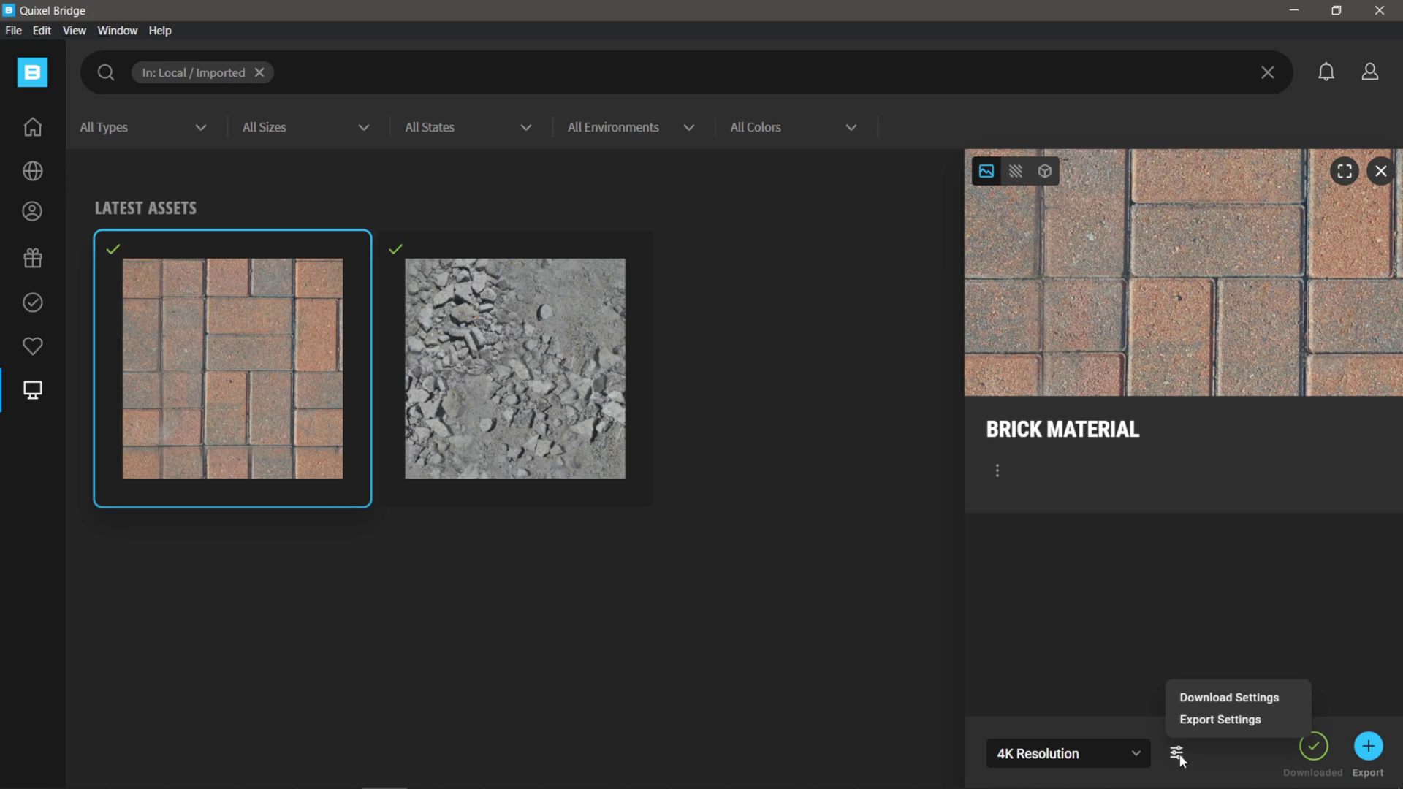
pyautogui.click(1214, 722)
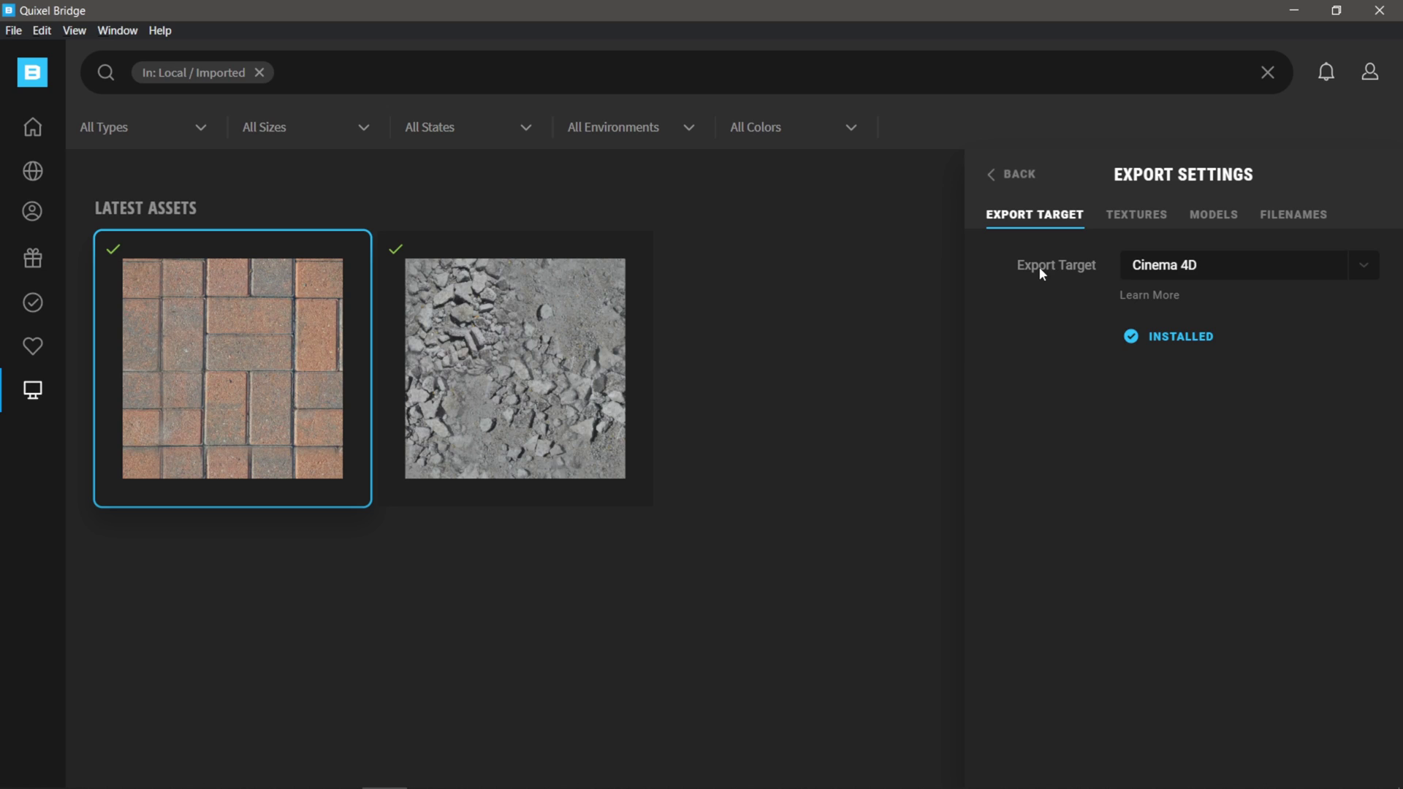
pyautogui.click(1207, 268)
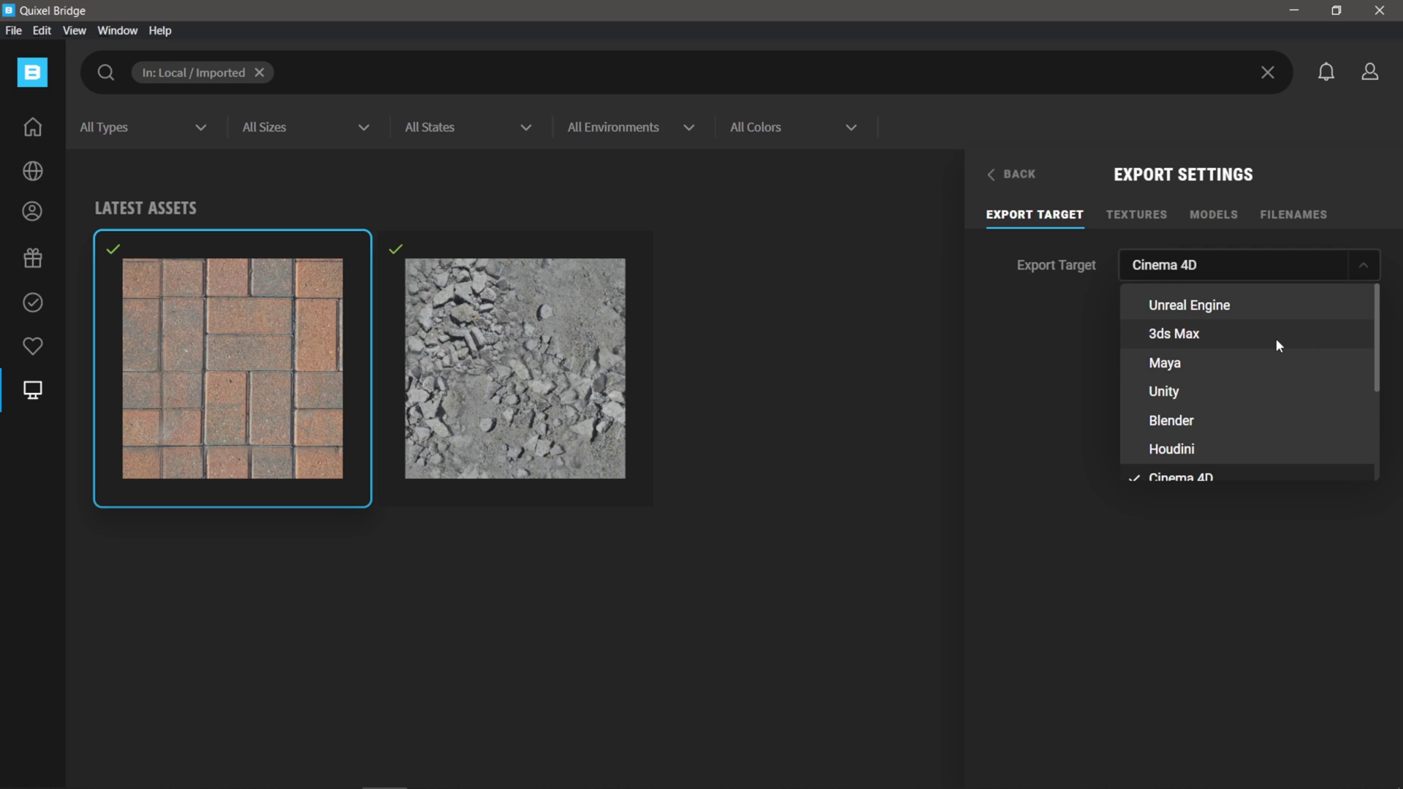
pyautogui.scroll(-3, 1264, 413)
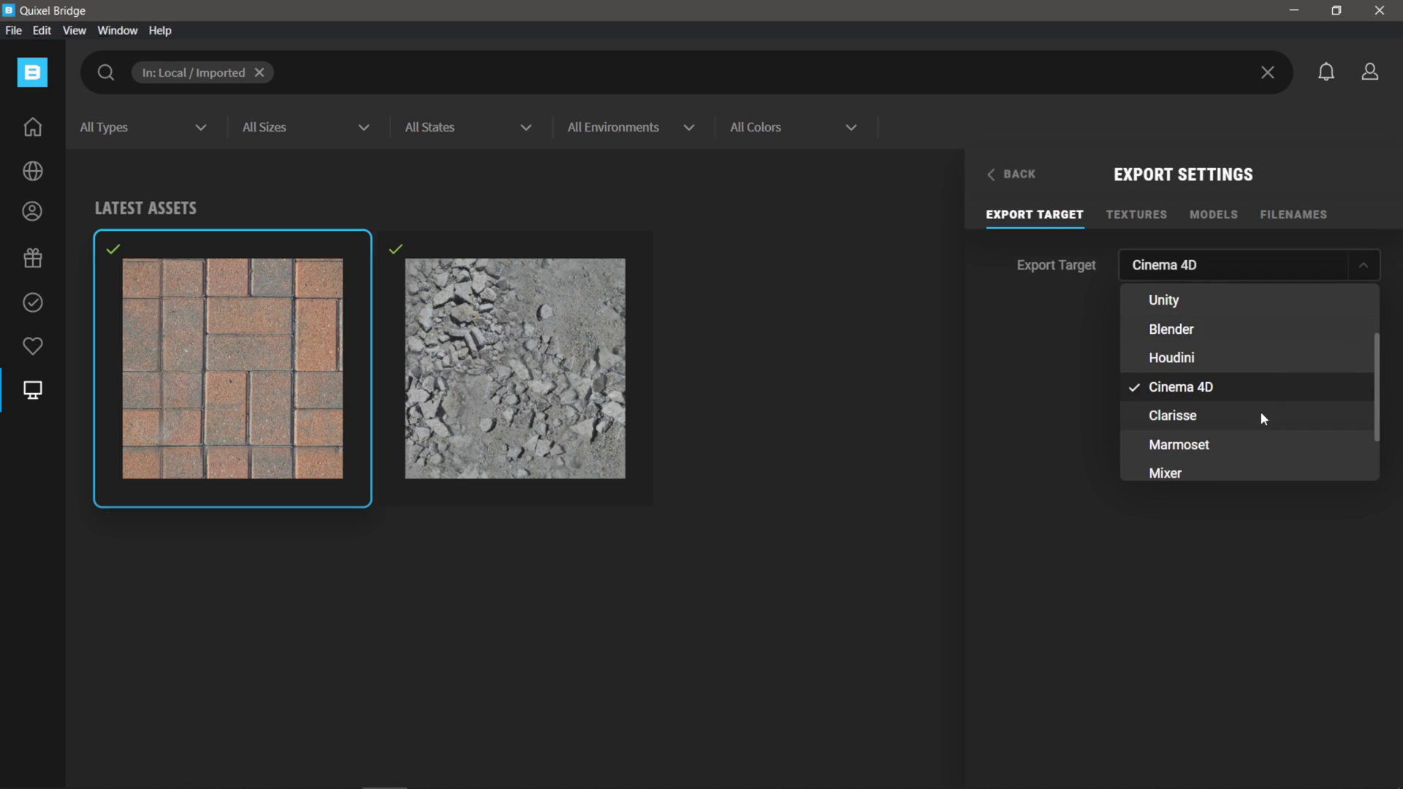
pyautogui.scroll(-3, 1268, 382)
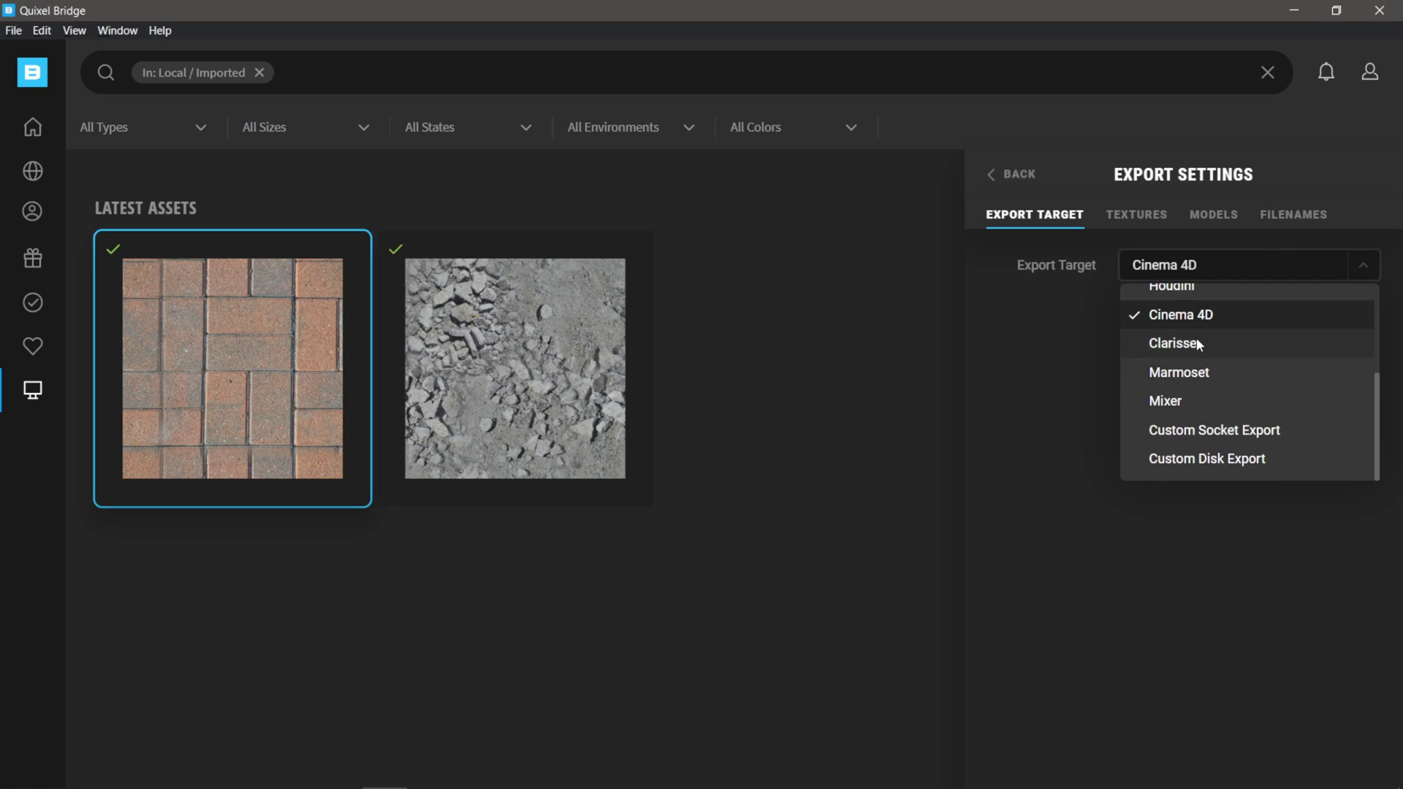
pyautogui.click(1060, 455)
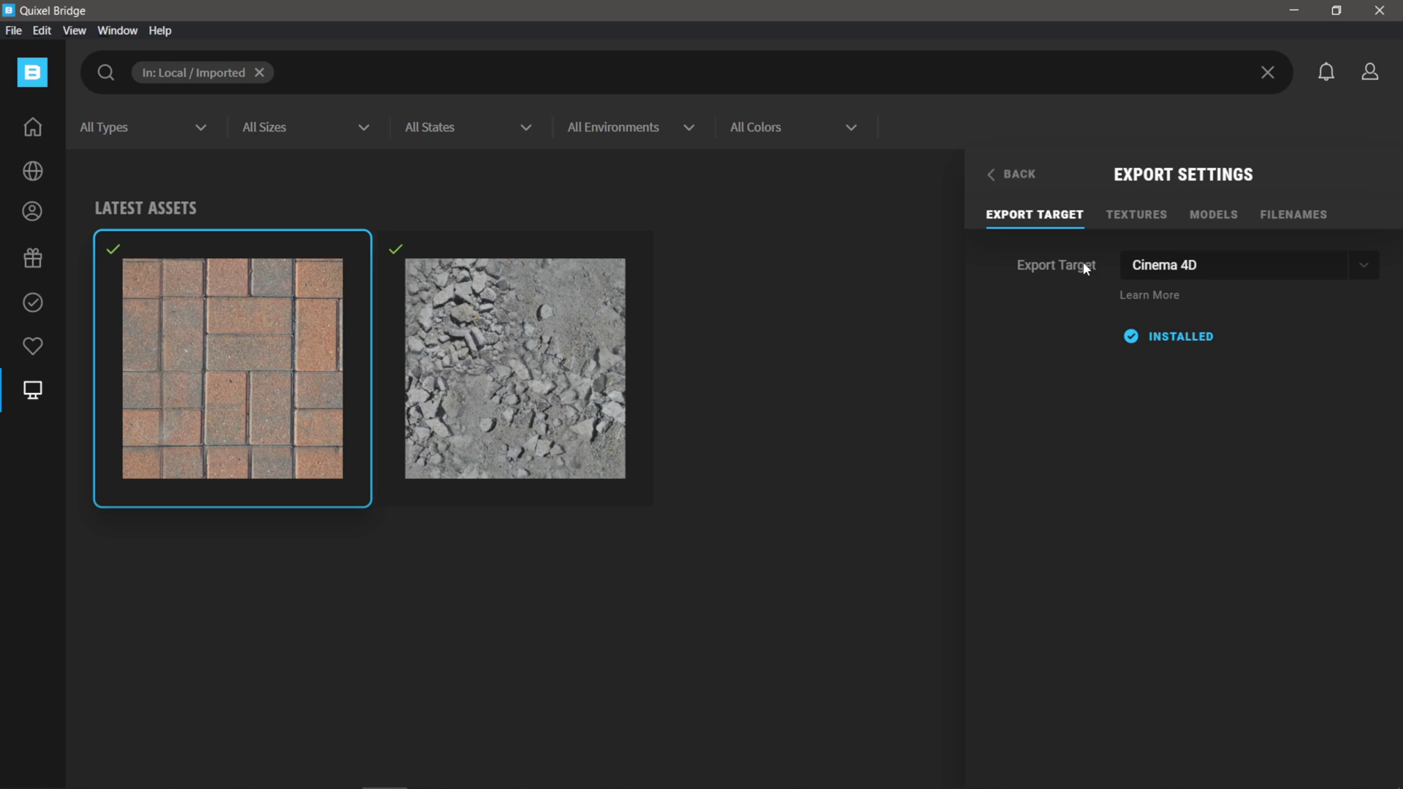
pyautogui.click(1012, 174)
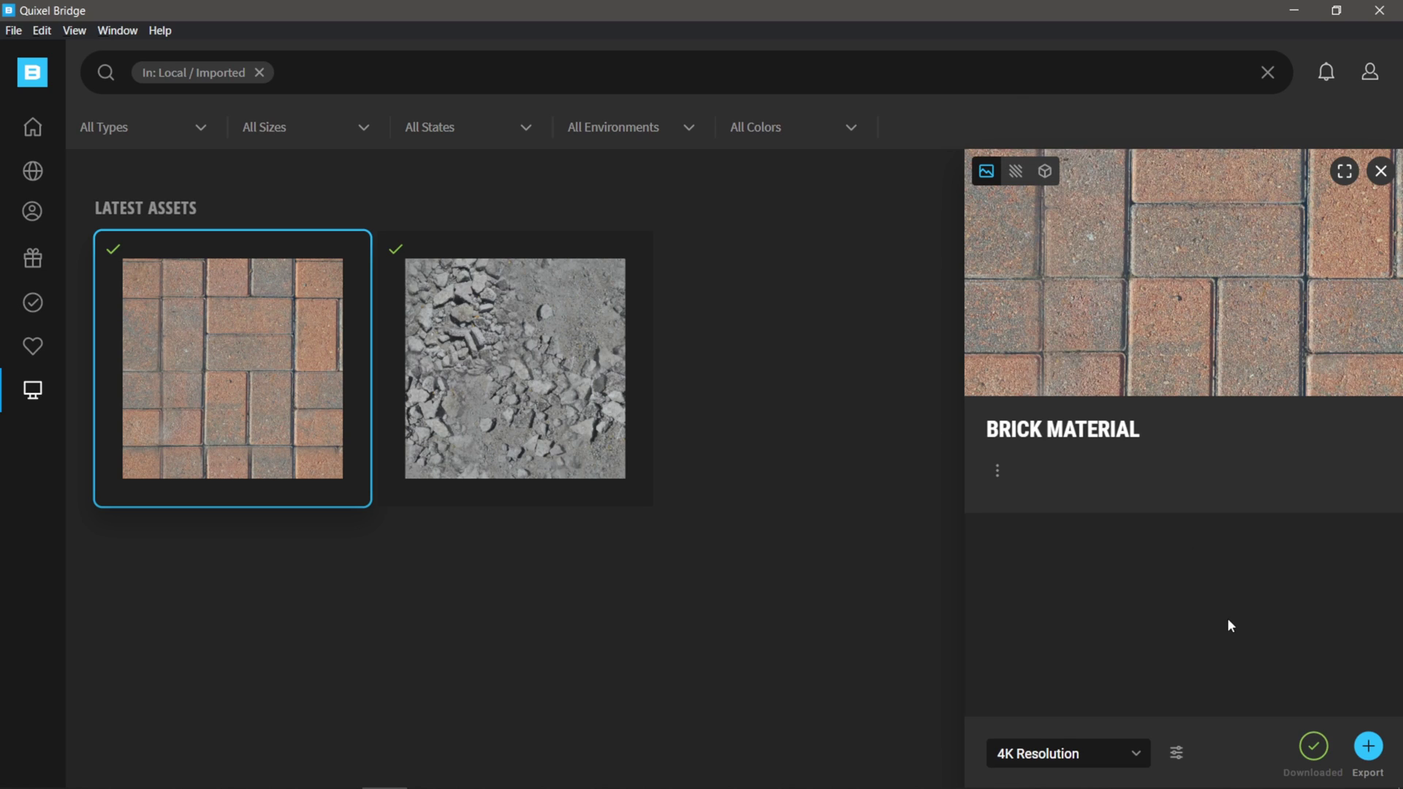